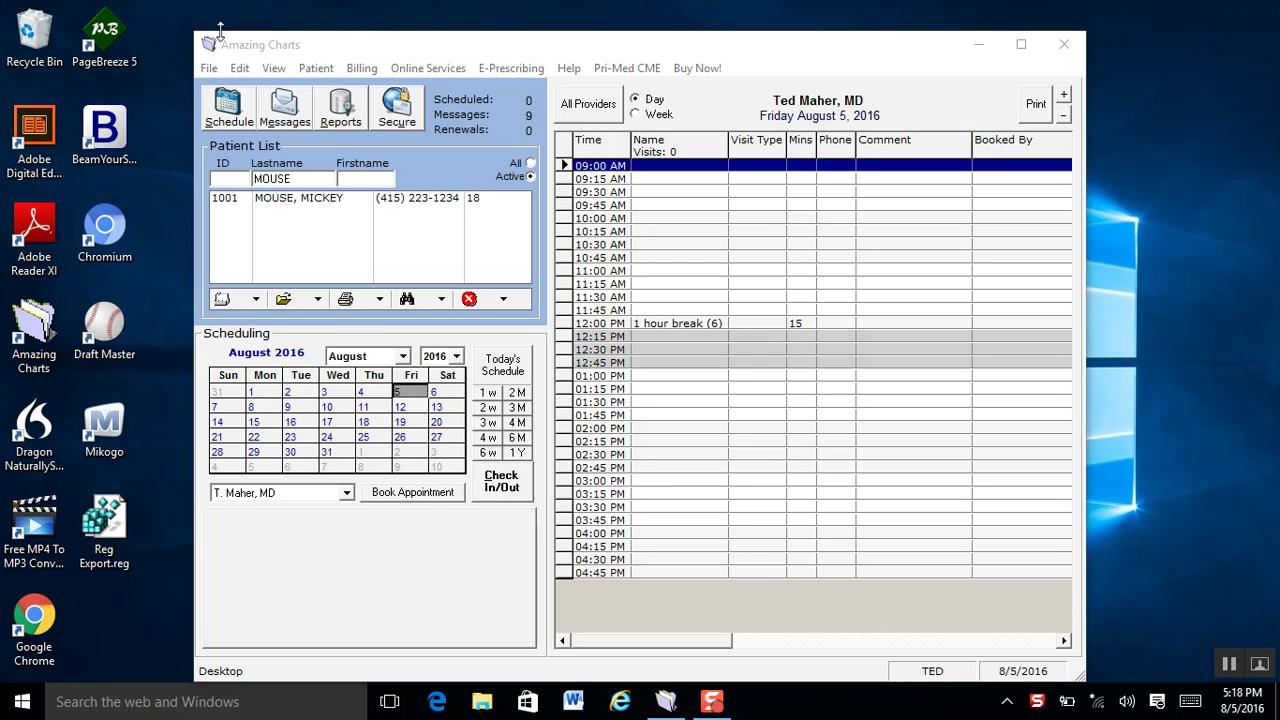
- Glance through the Patient and Help menus, then move from the day schedule to TED's messages inbox
left_click(256, 48)
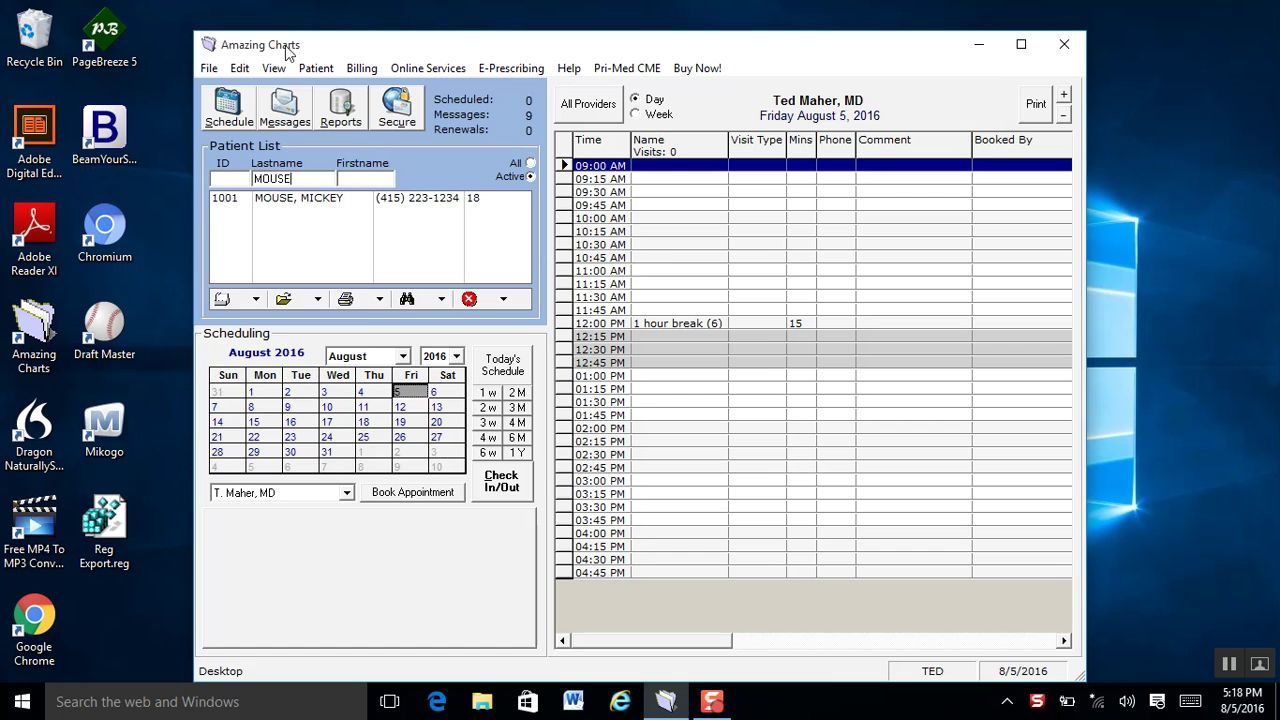
left_click(315, 67)
key("Escape")
key("alt+h")
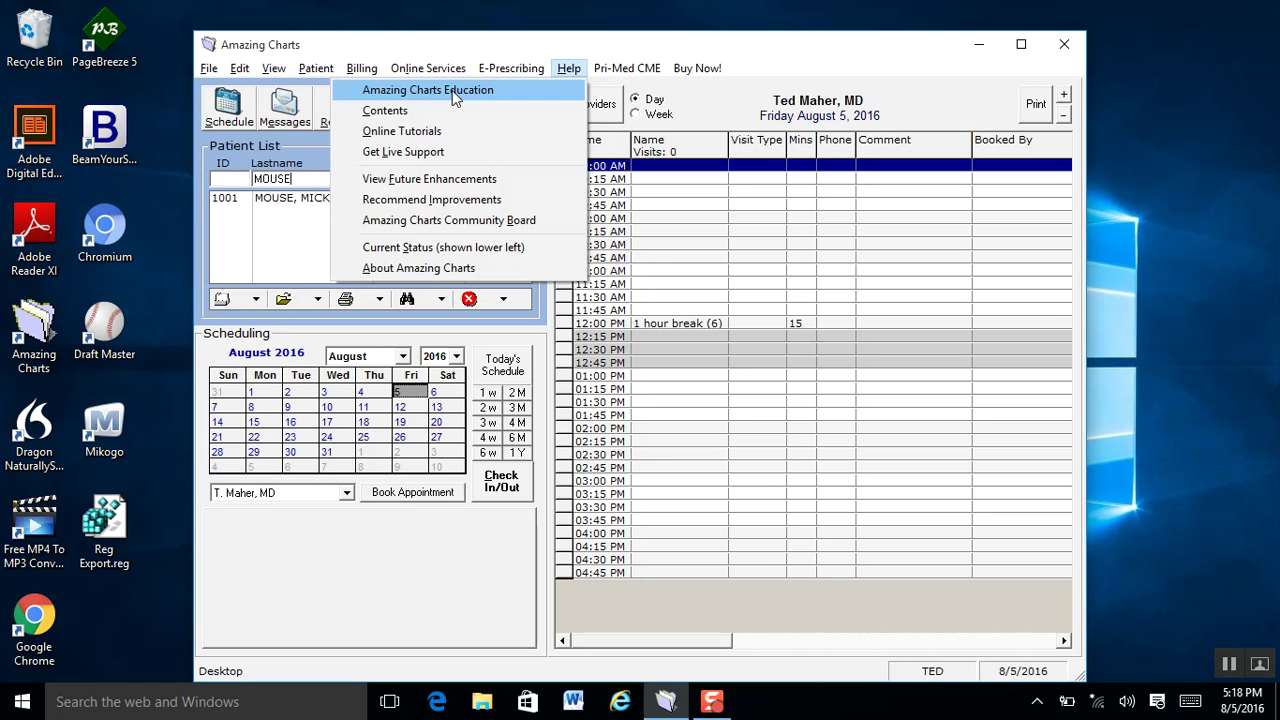
left_click(468, 47)
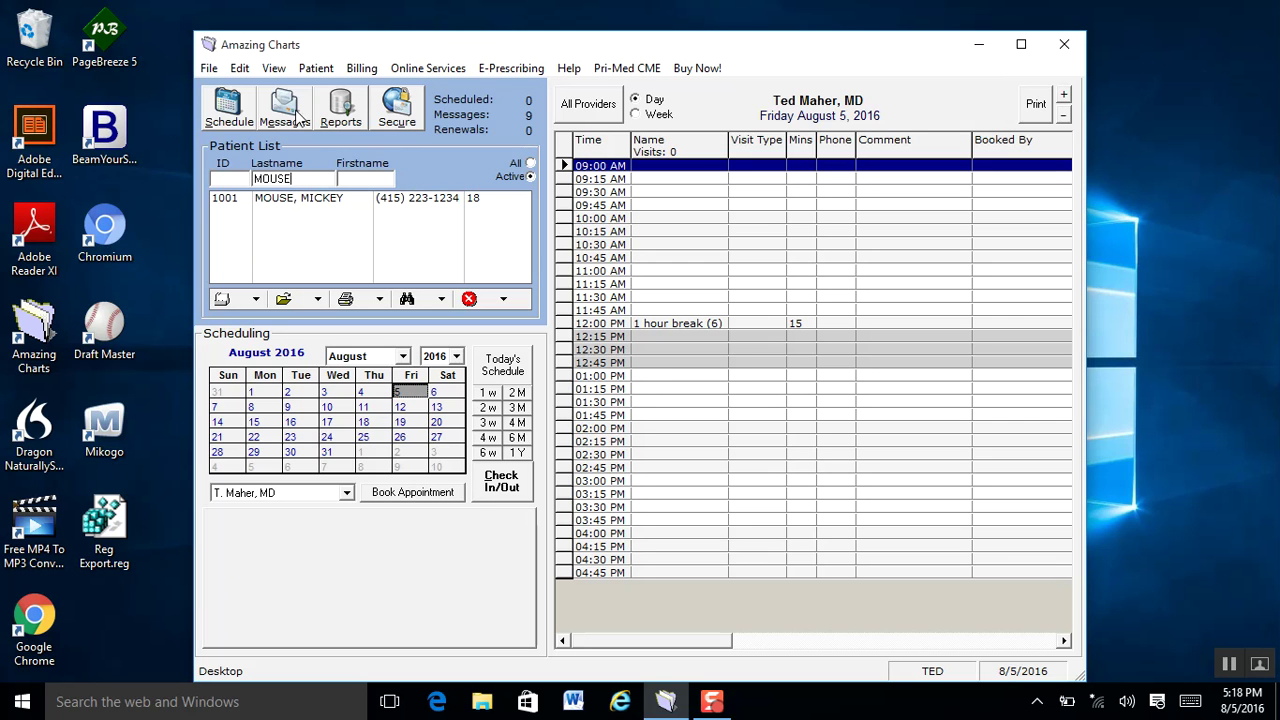
left_click(229, 107)
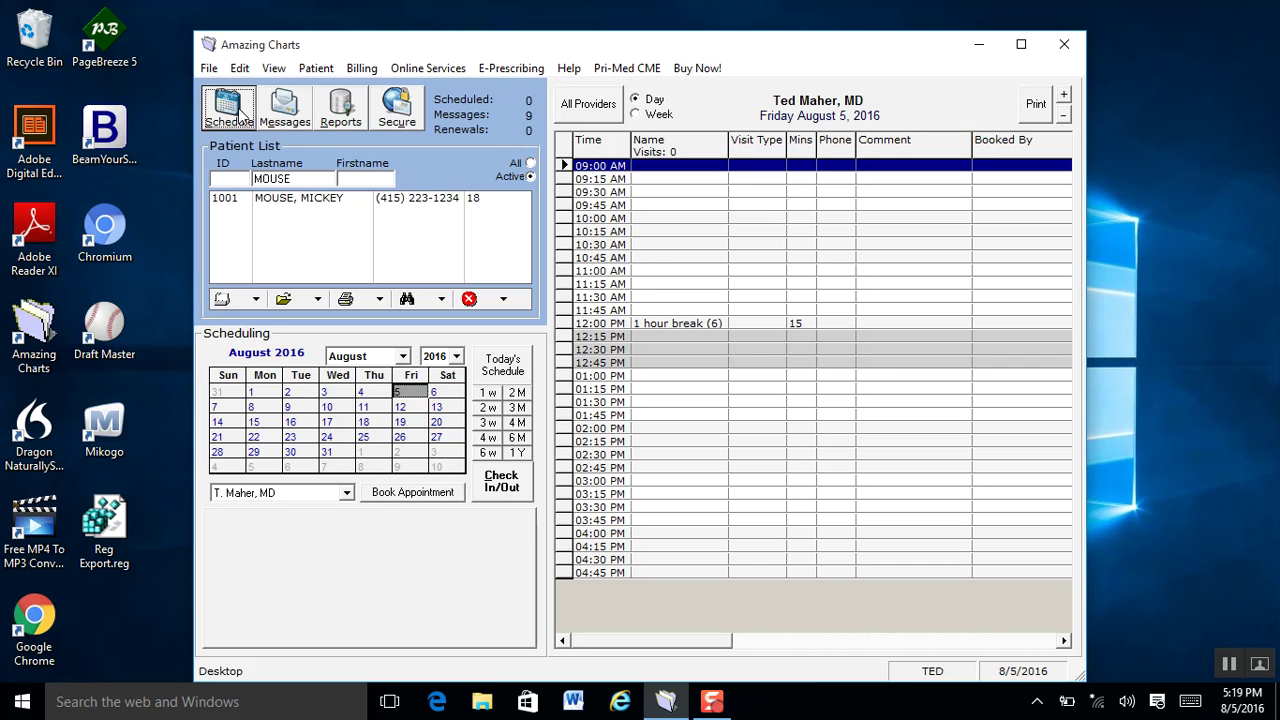
left_click(282, 118)
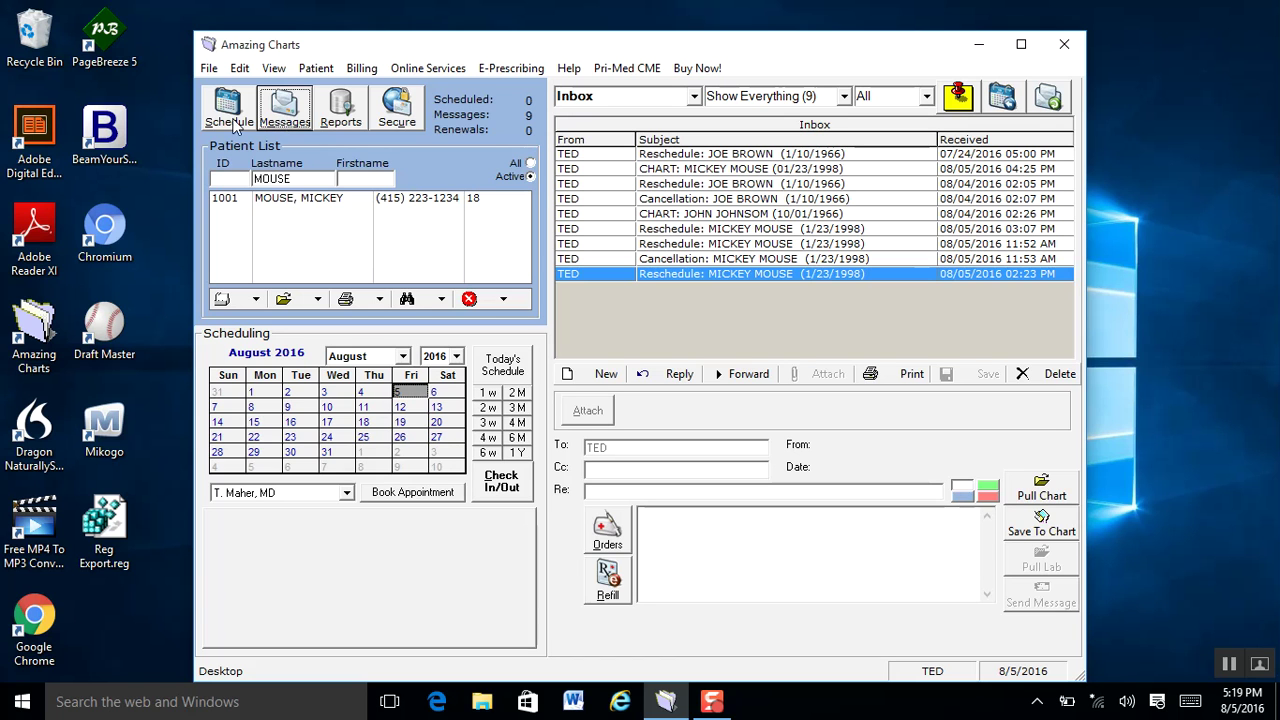
left_click(291, 206)
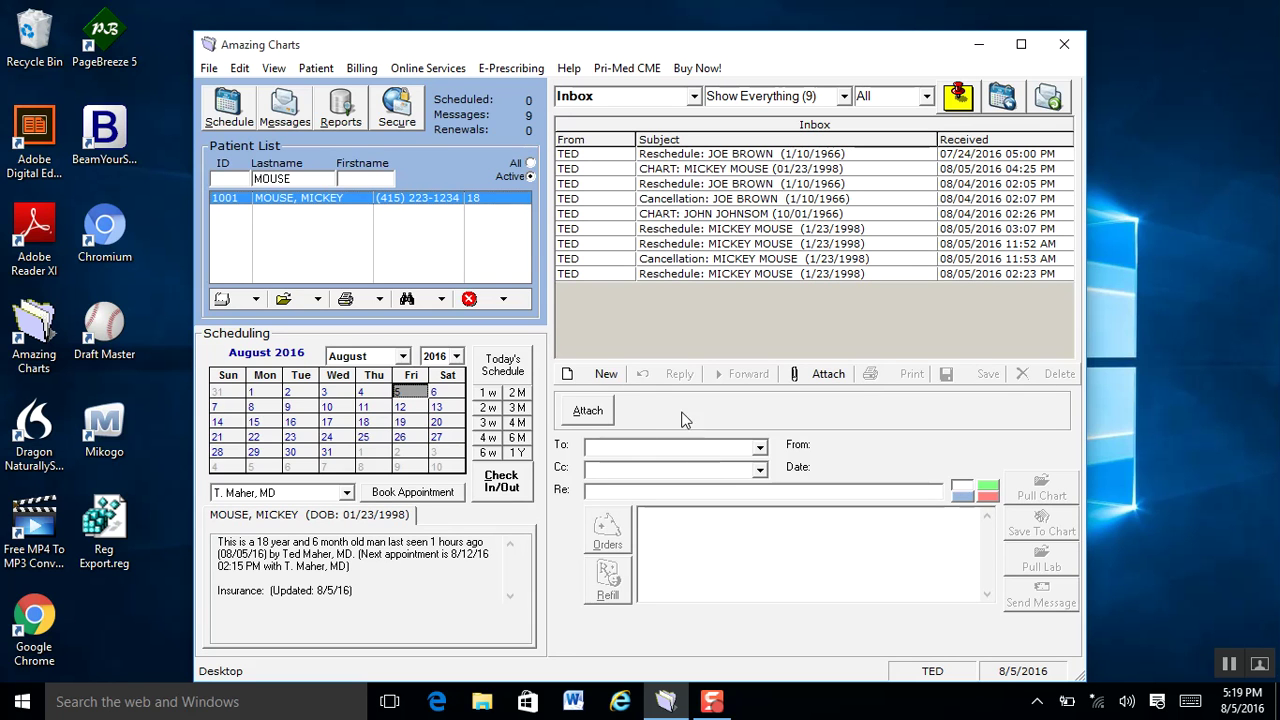
left_click(606, 374)
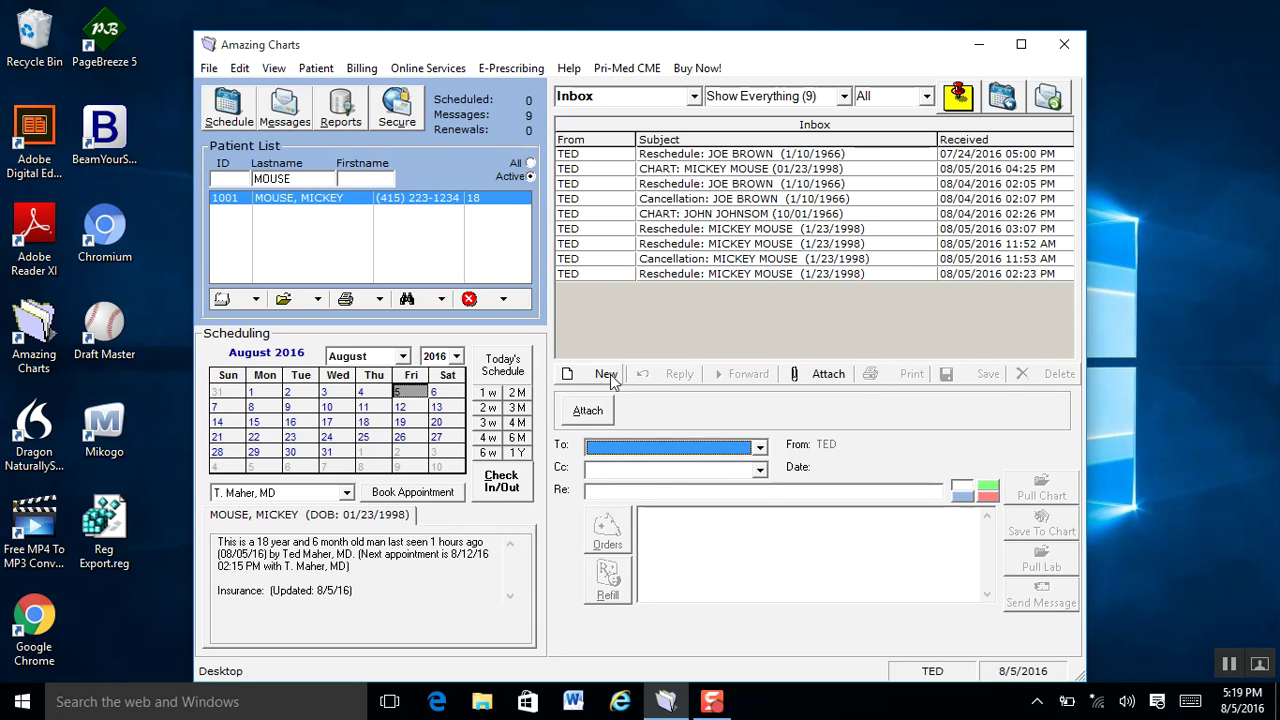
left_click(747, 447)
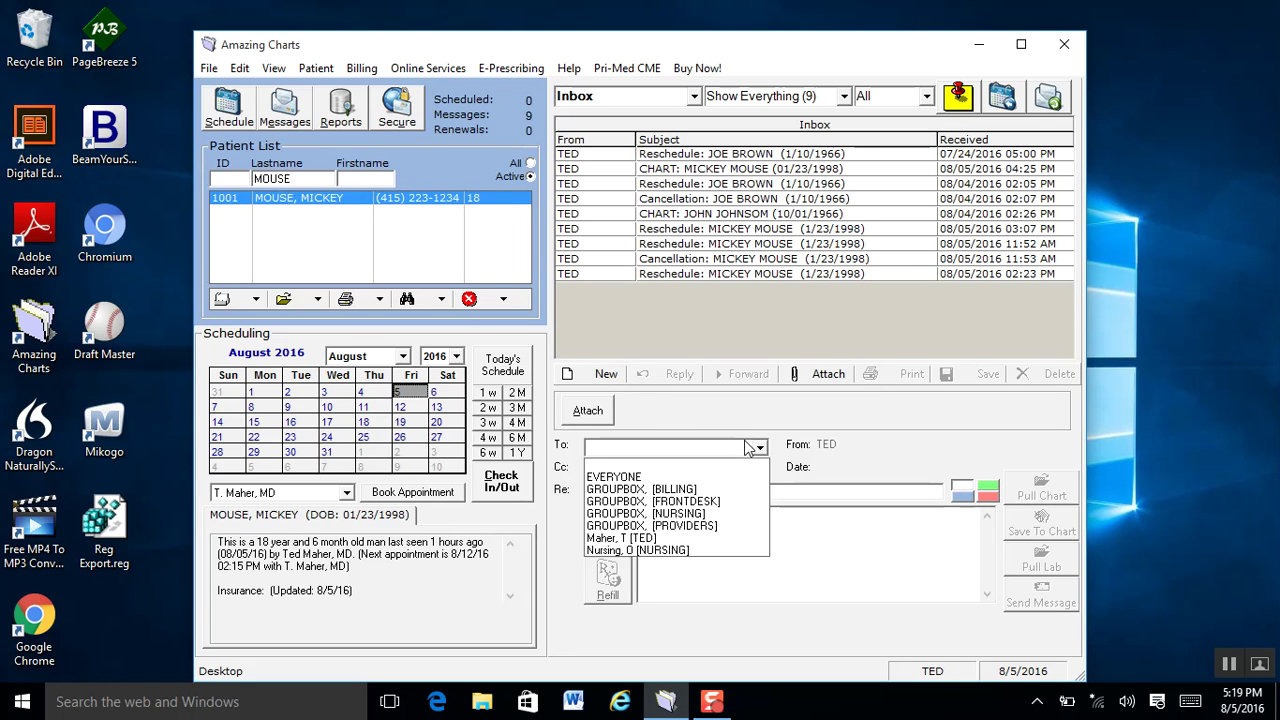
left_click(663, 538)
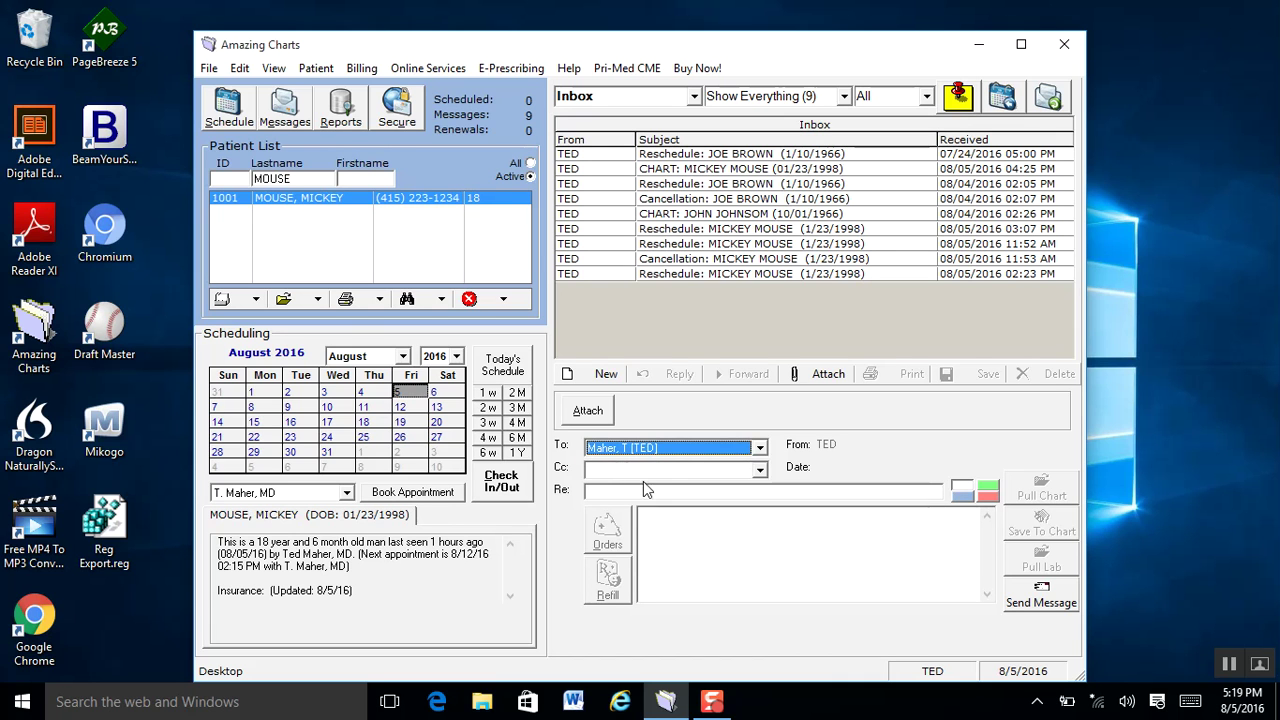
left_click(593, 412)
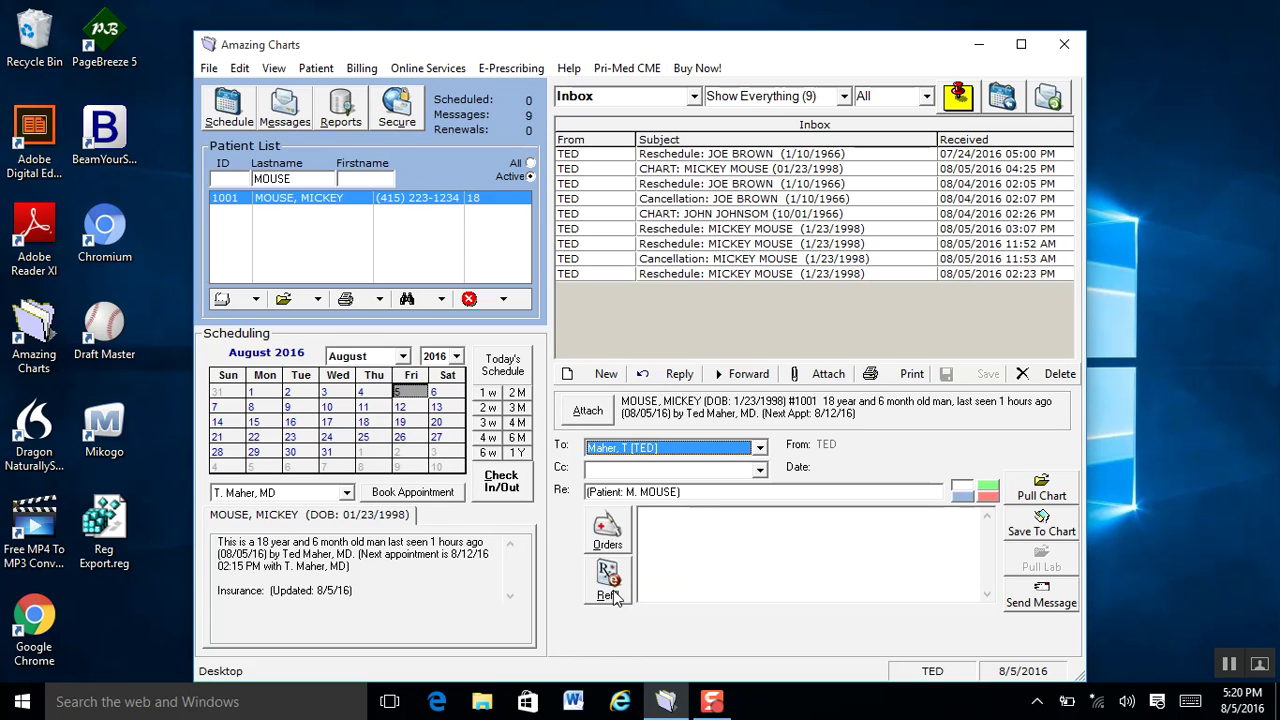
- Save an ECG (Electrocardiogram) order into the draft message and bring up the Reports database search
left_click(607, 533)
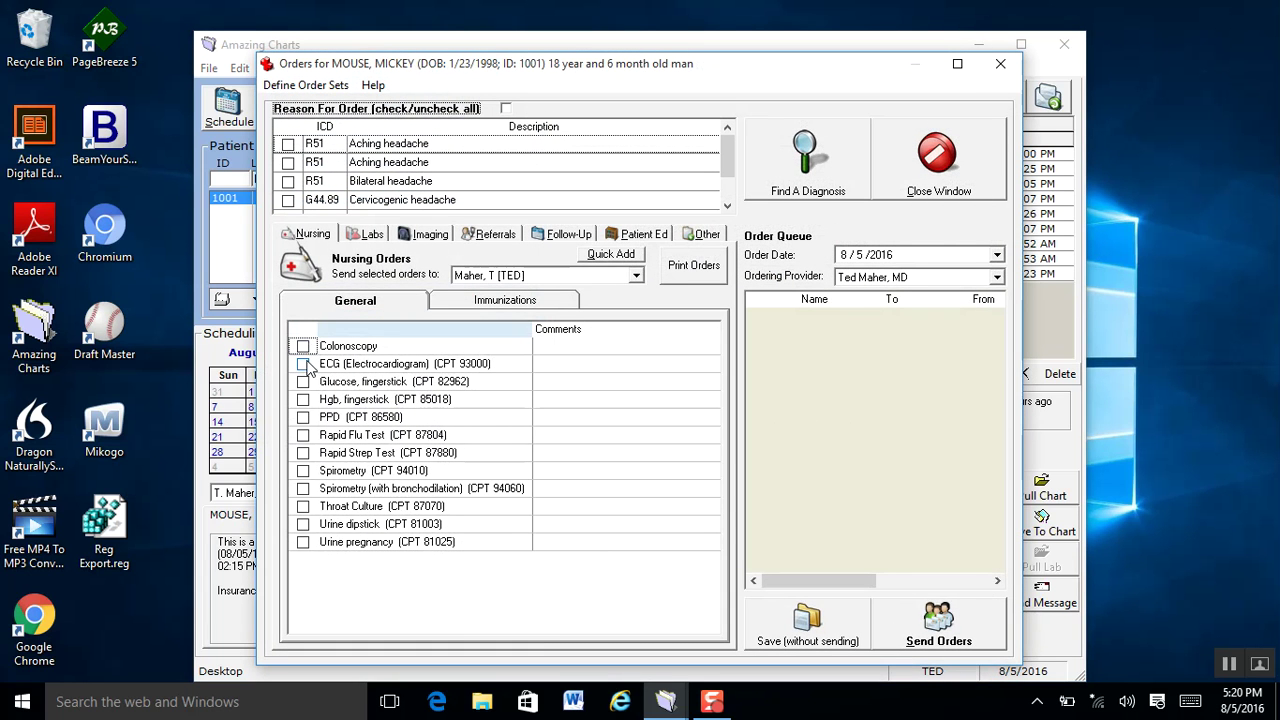
left_click(303, 364)
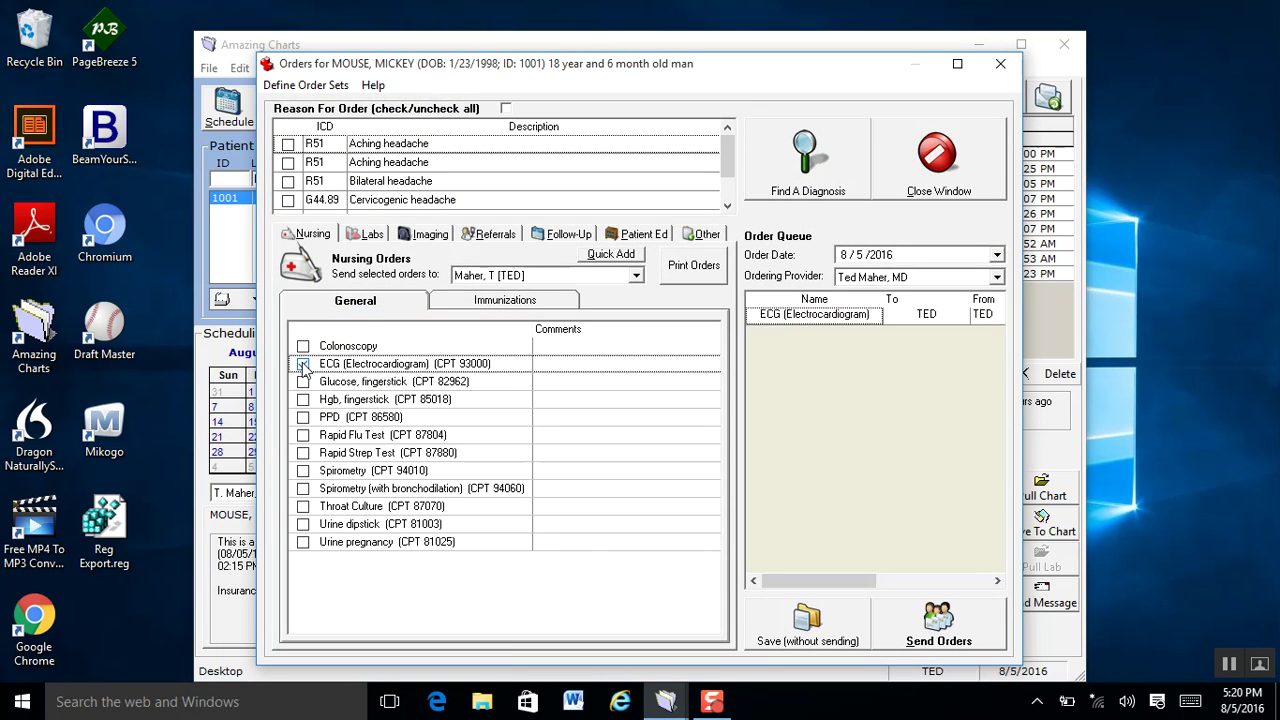
left_click(836, 623)
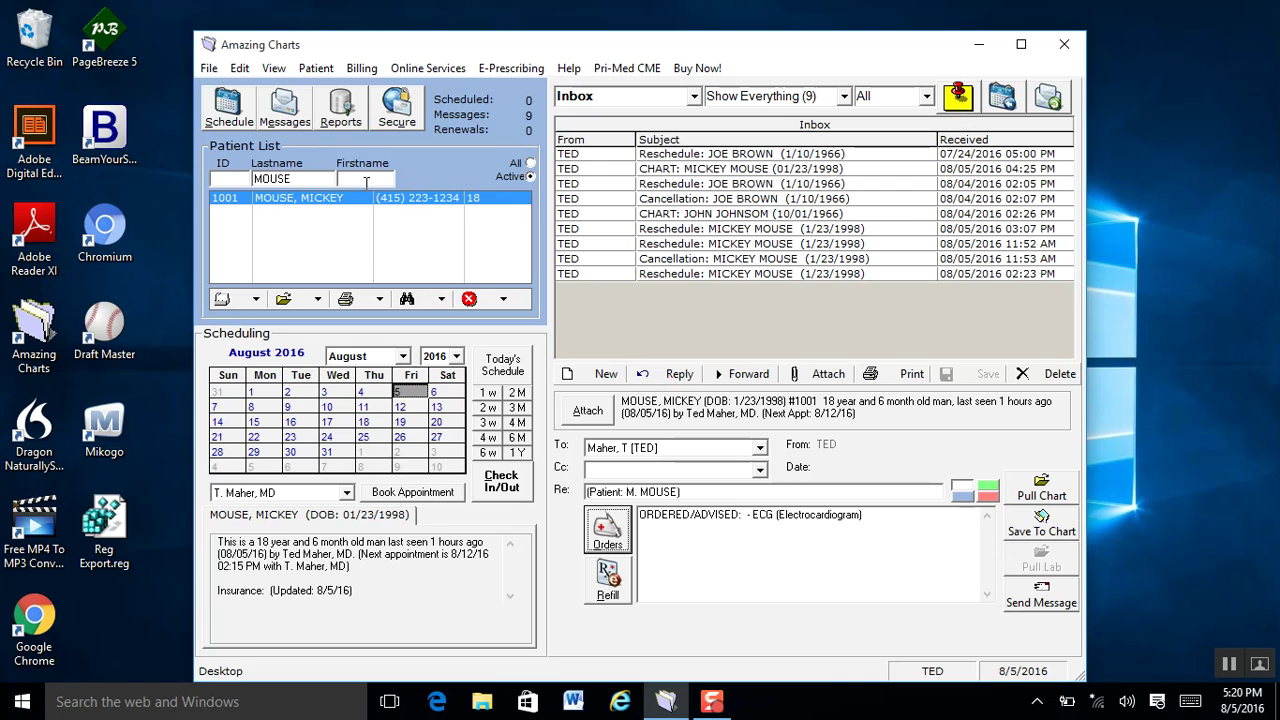
left_click(341, 112)
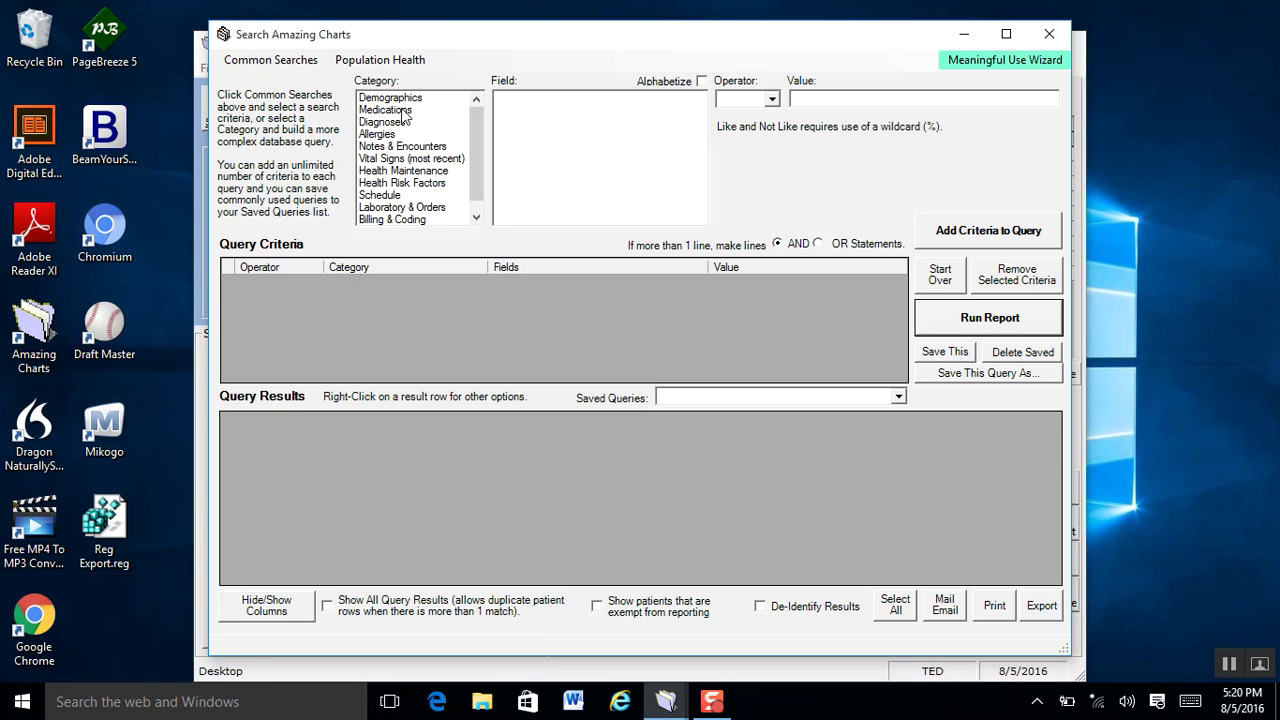
- Query patients on acetaminophen/aspirin/caffeine 250 mg and start a Mail/Email letter to all three matches
left_click(405, 115)
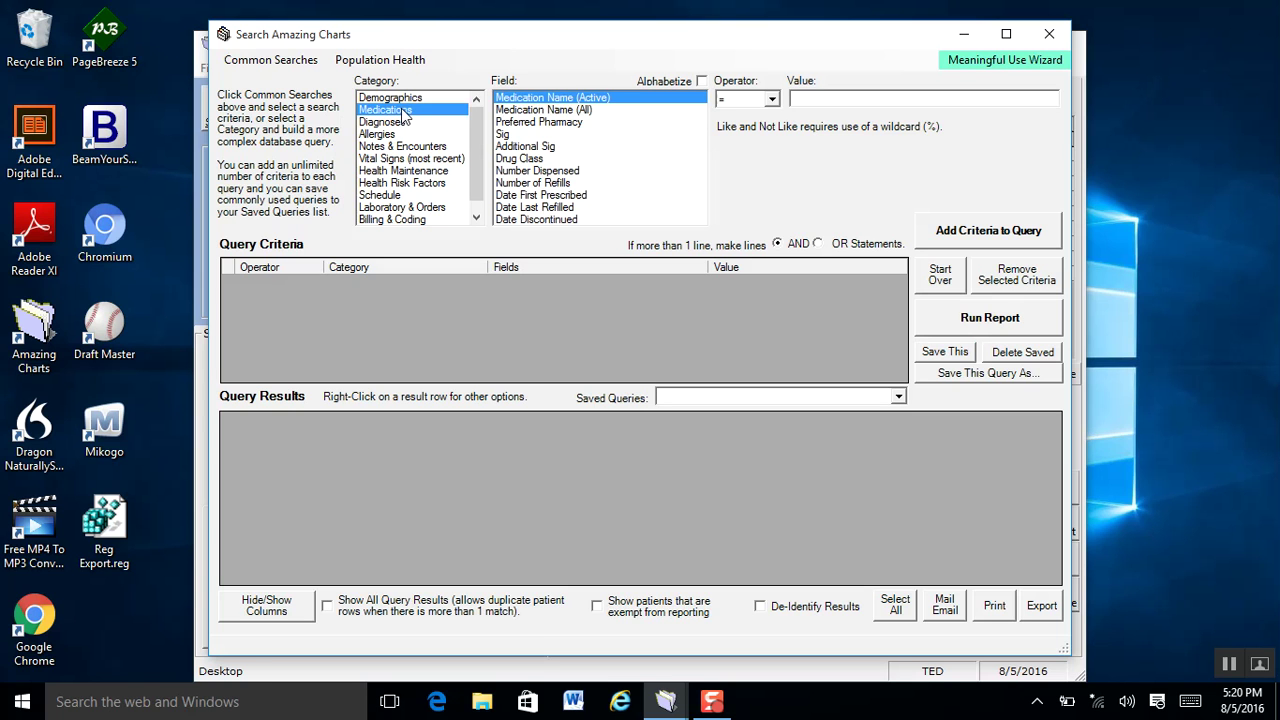
left_click(805, 98)
type("Asp")
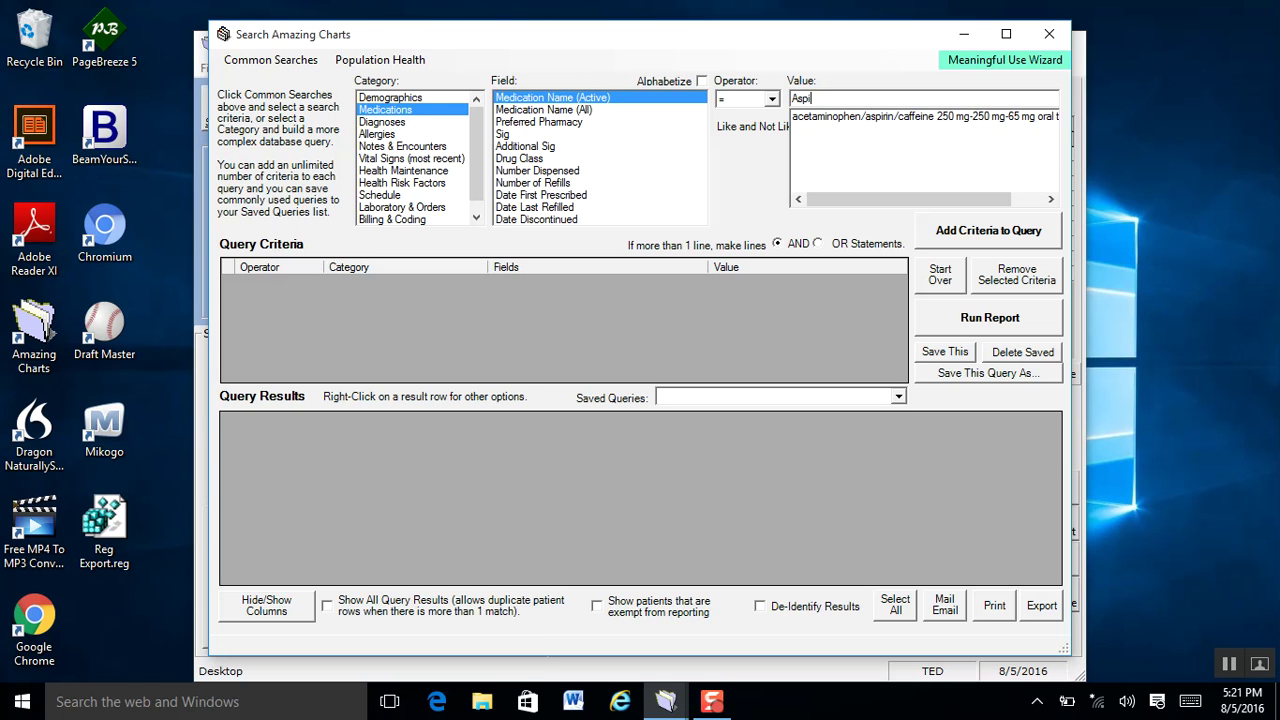
type("i")
left_click(880, 117)
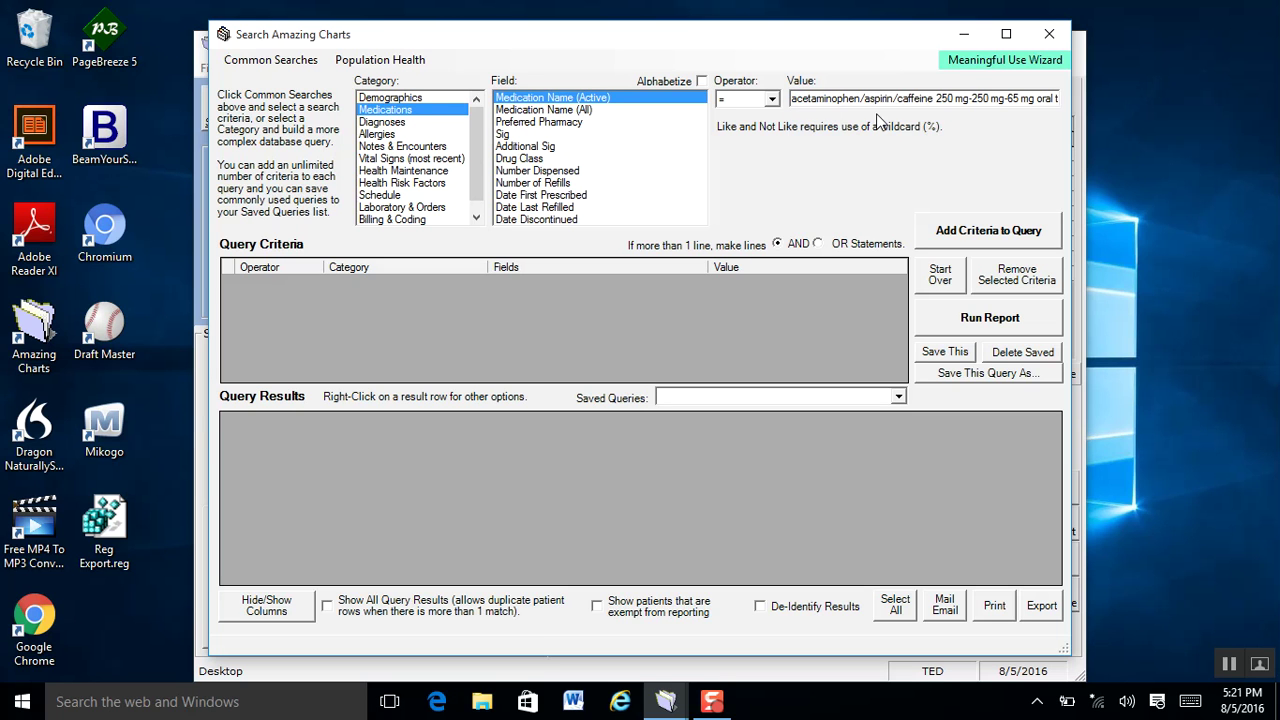
left_click(975, 231)
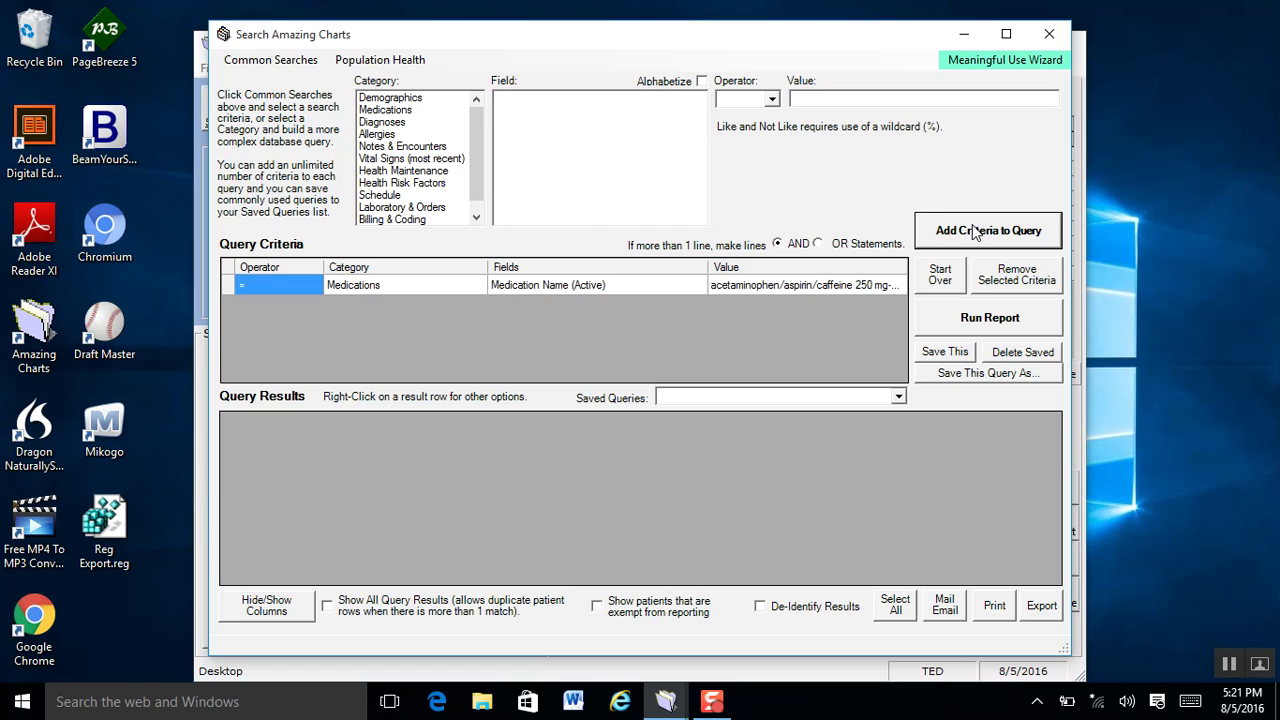
left_click(980, 325)
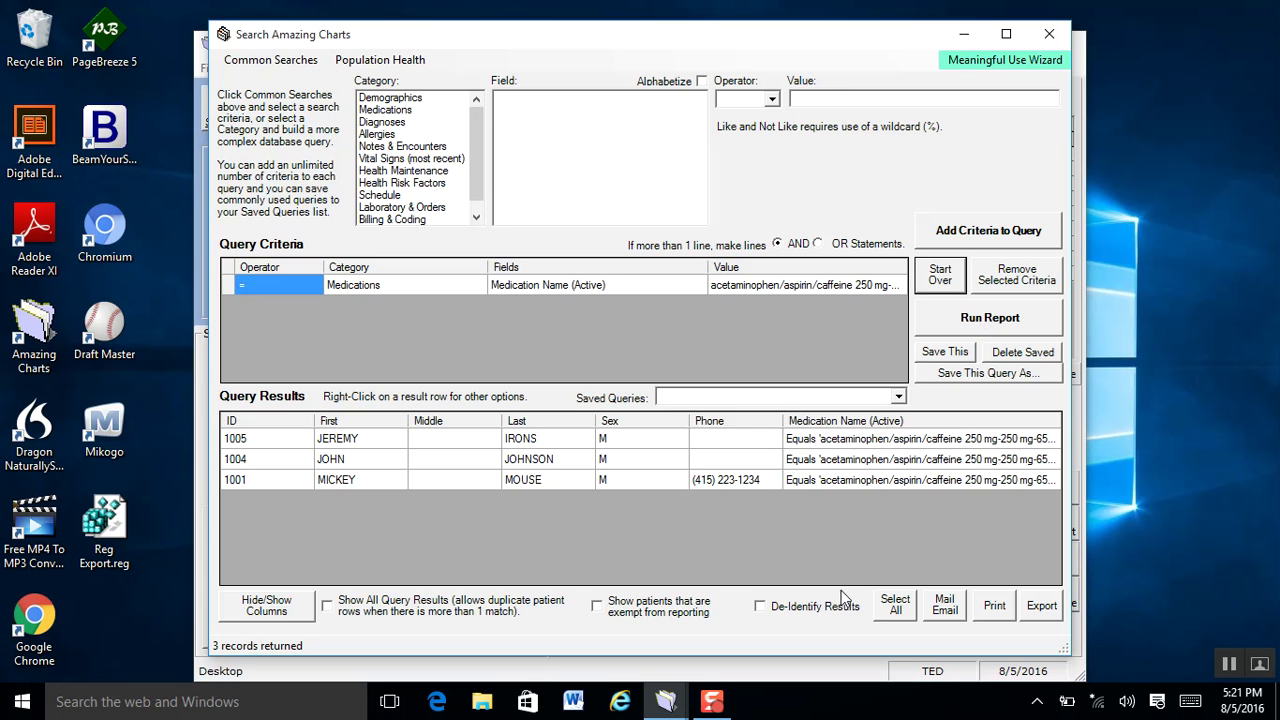
left_click(893, 608)
left_click(945, 607)
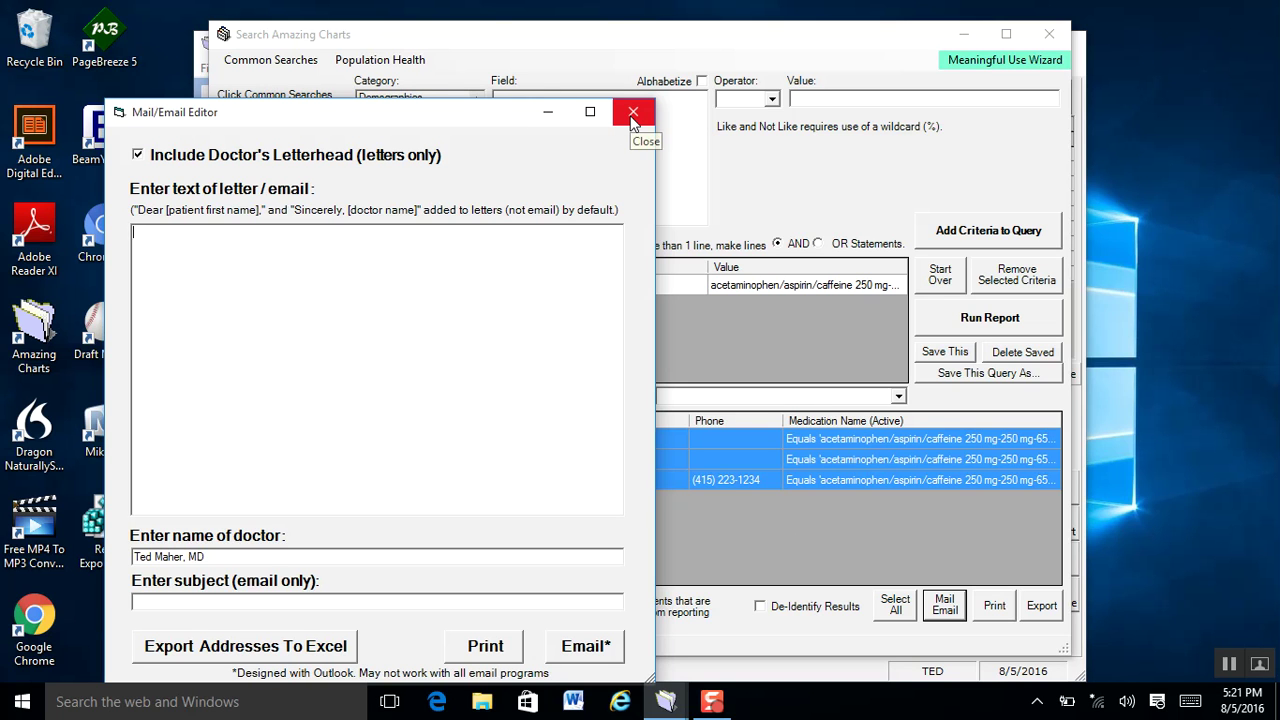
- Close the email editor and browse the demographic, allergy and diagnosis search fields
left_click(632, 114)
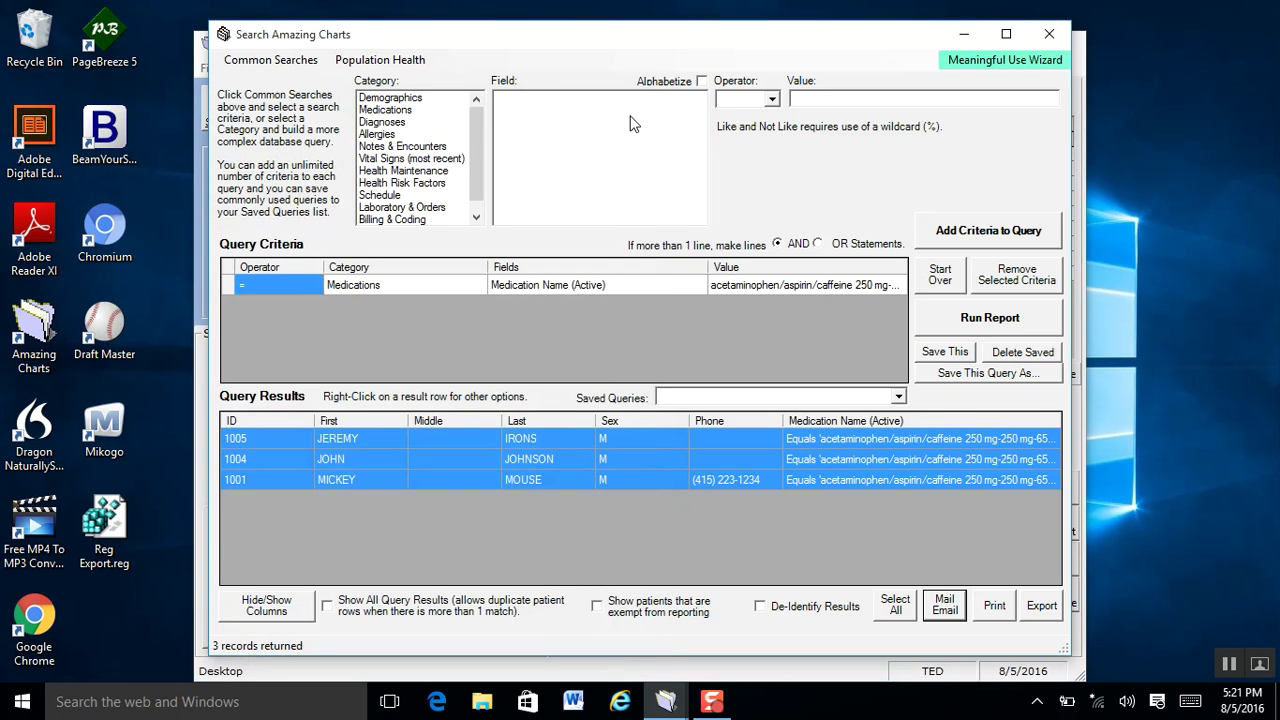
left_click(418, 100)
left_click(397, 134)
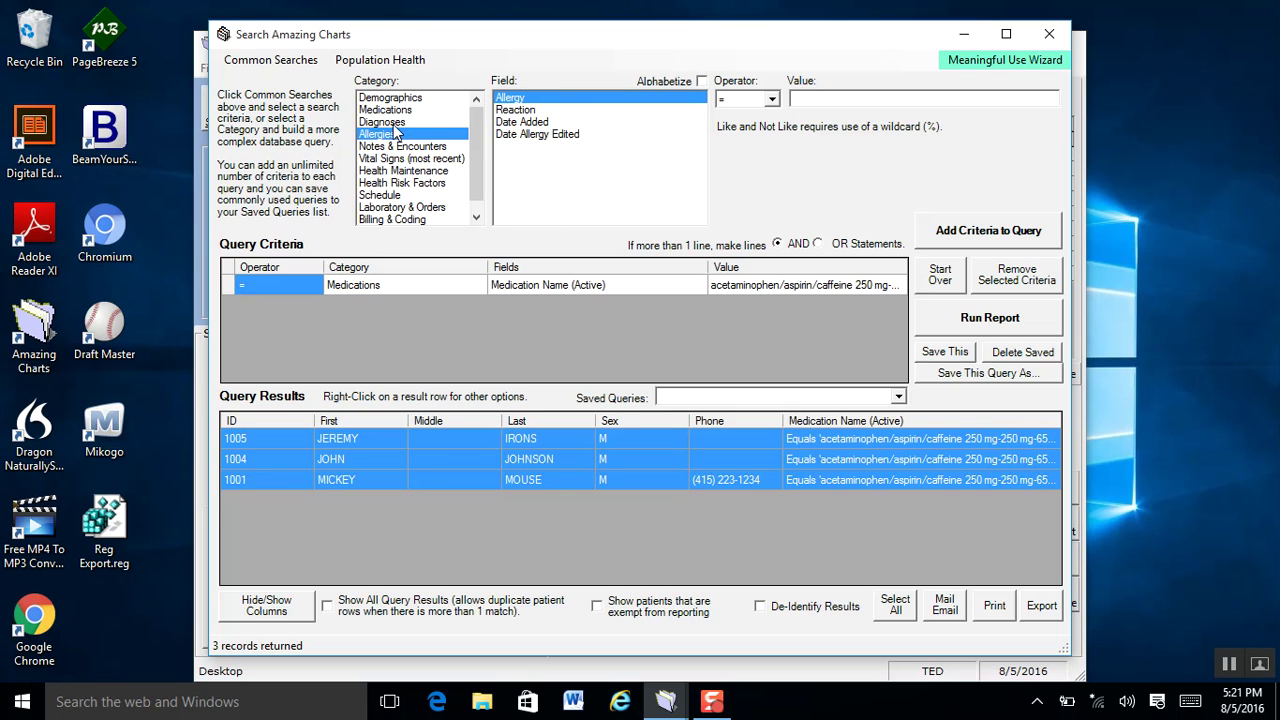
left_click(397, 122)
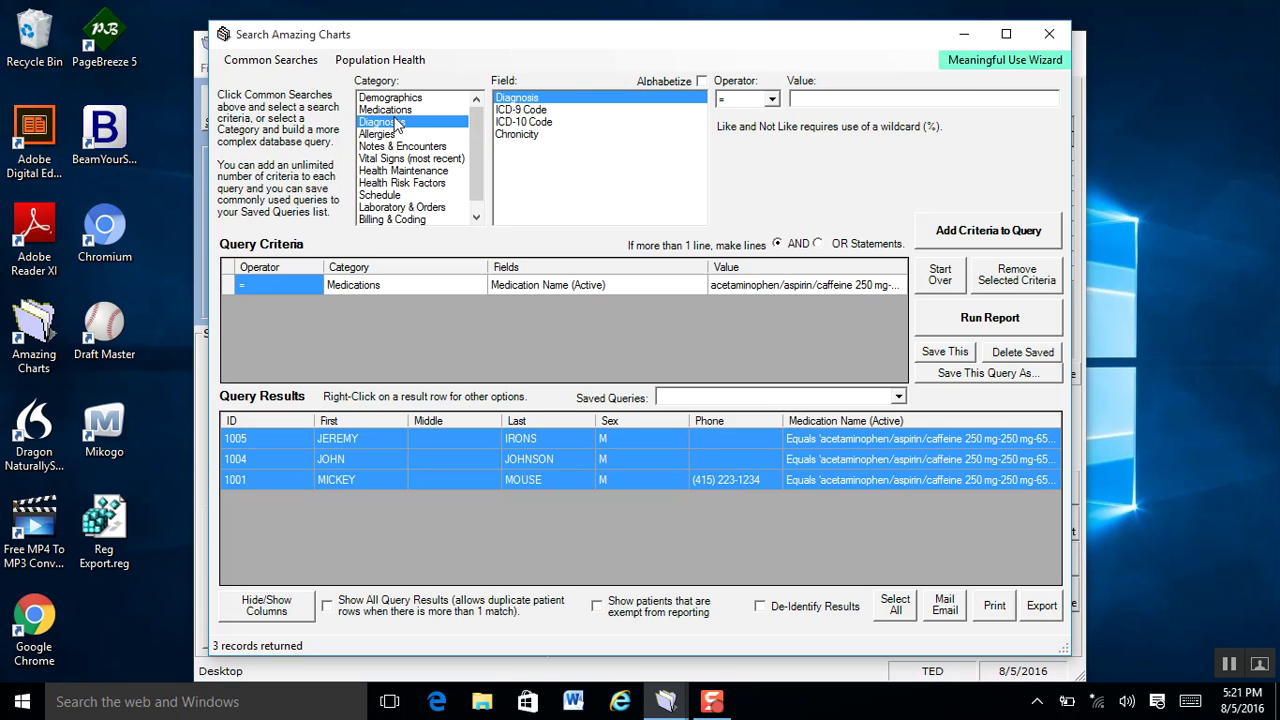
- Open and close the Meaningful Use wizard, then close the database search window
left_click(960, 61)
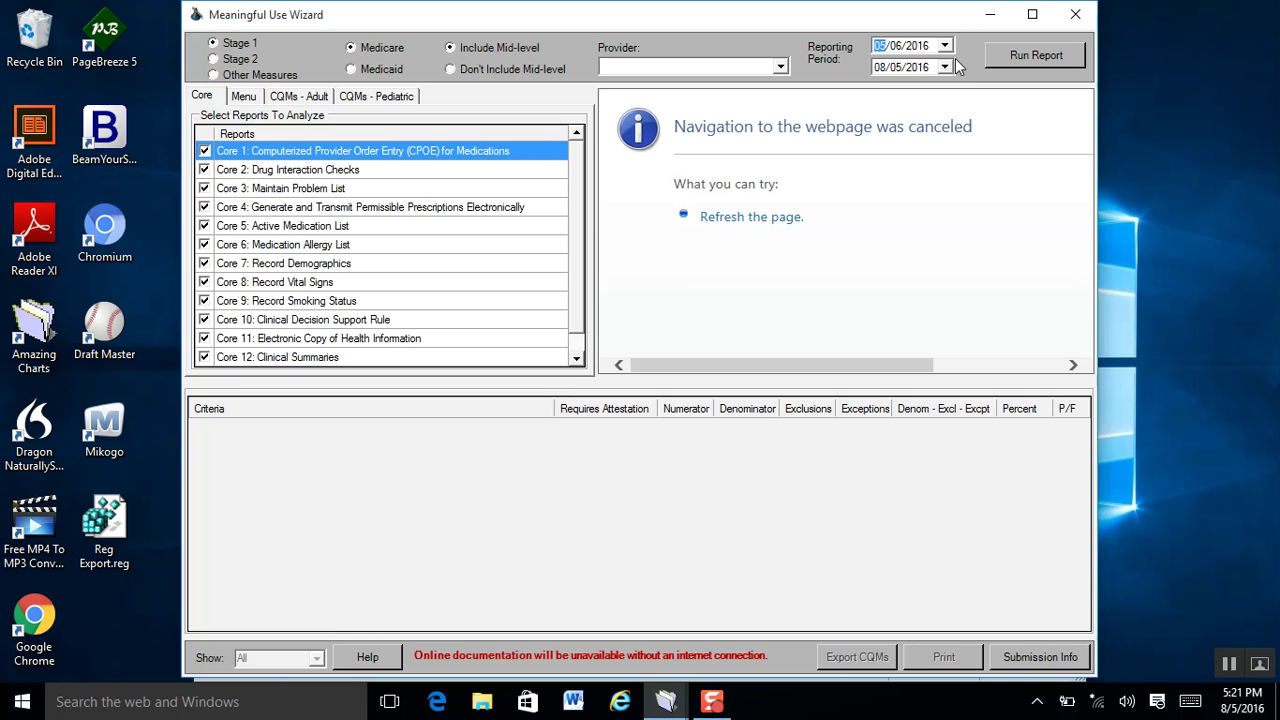
left_click(1078, 15)
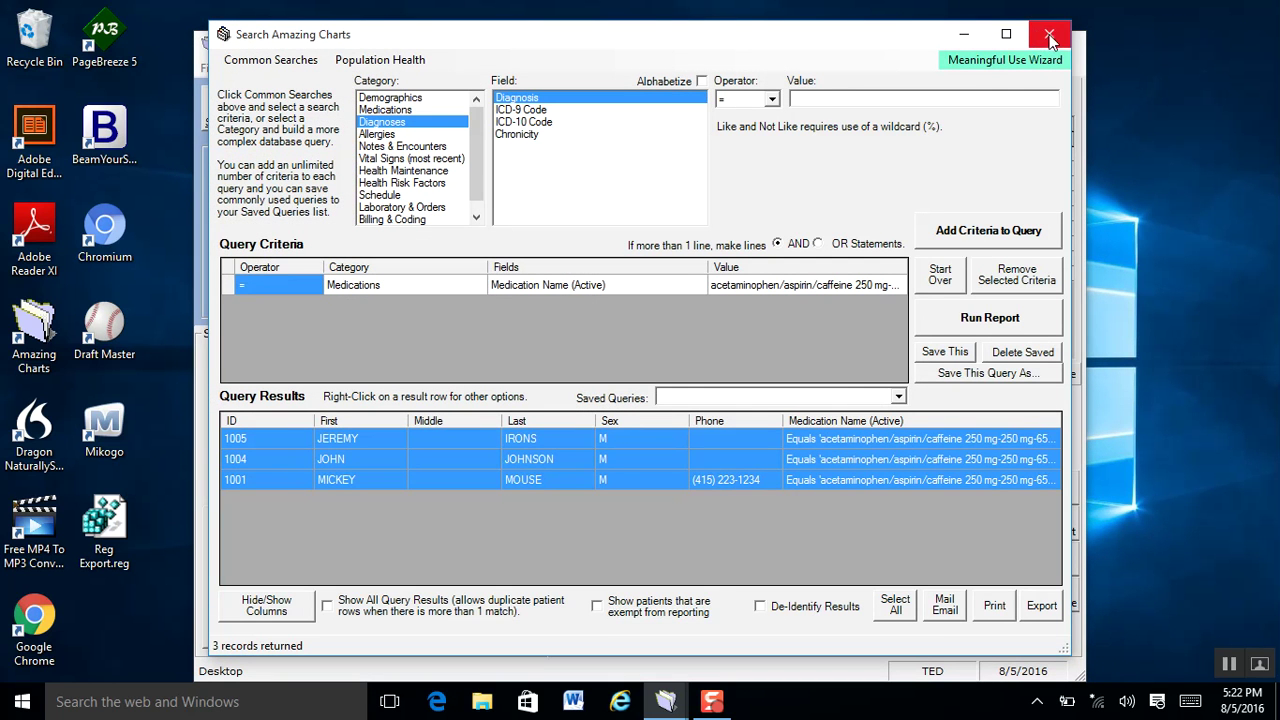
left_click(1050, 36)
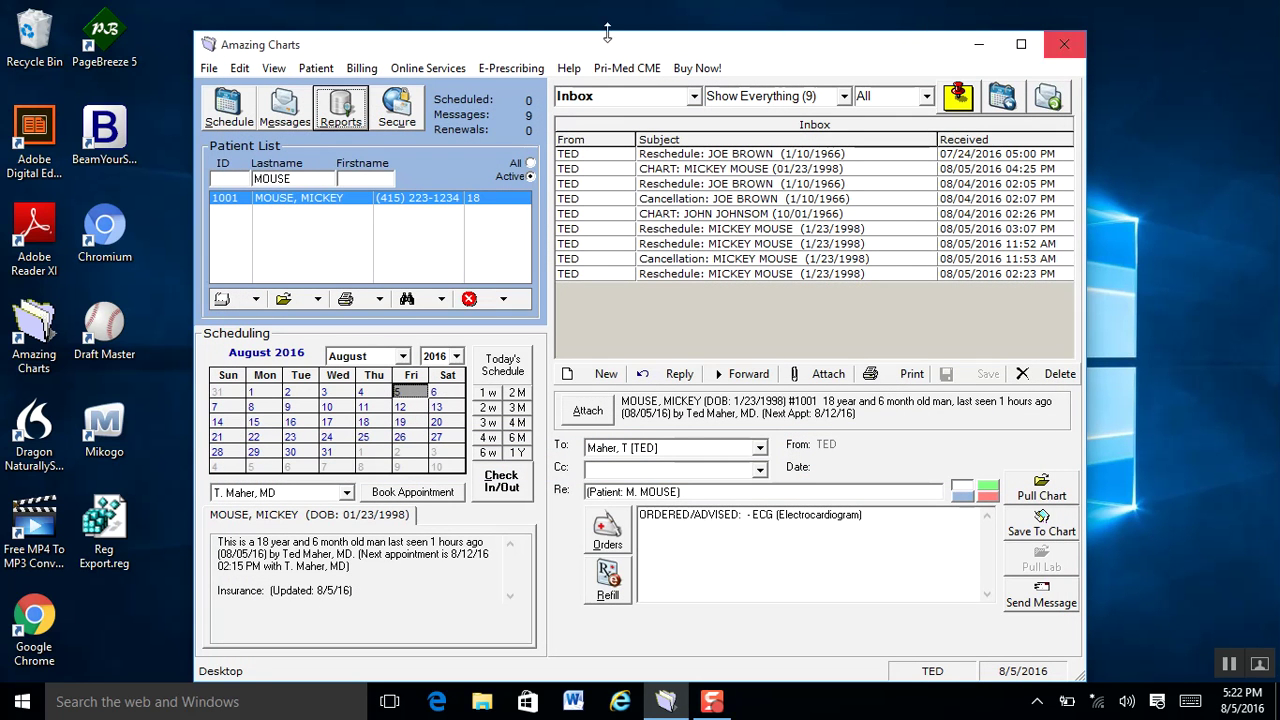
- Show the doctor's Friday, August 5, 2016 schedule, select the listed patient, and open the new-patient options
left_click(230, 105)
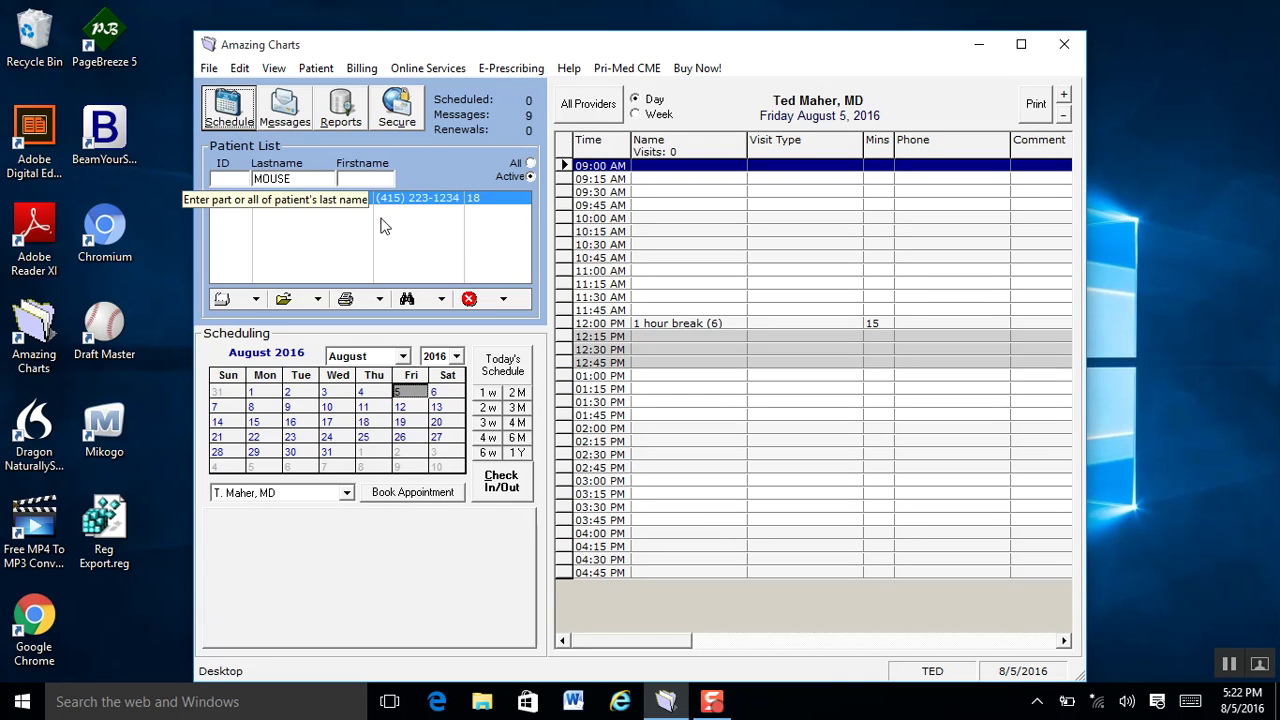
left_click(1228, 662)
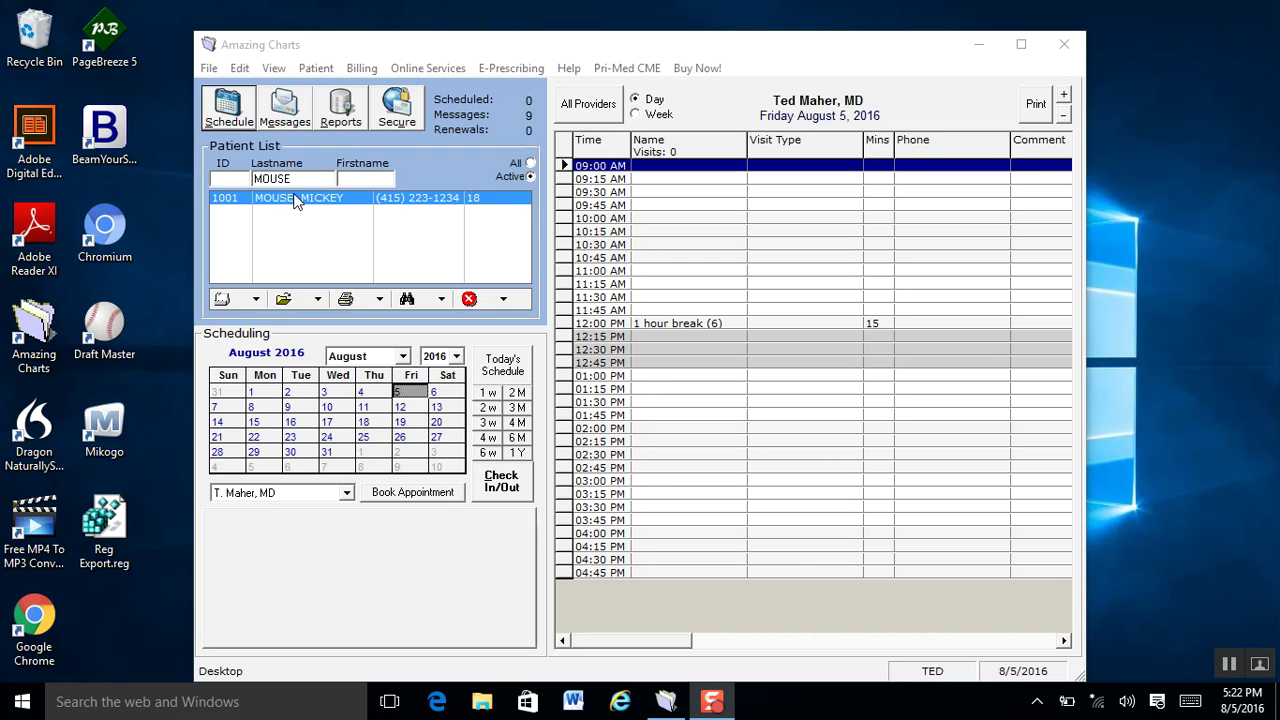
left_click(281, 203)
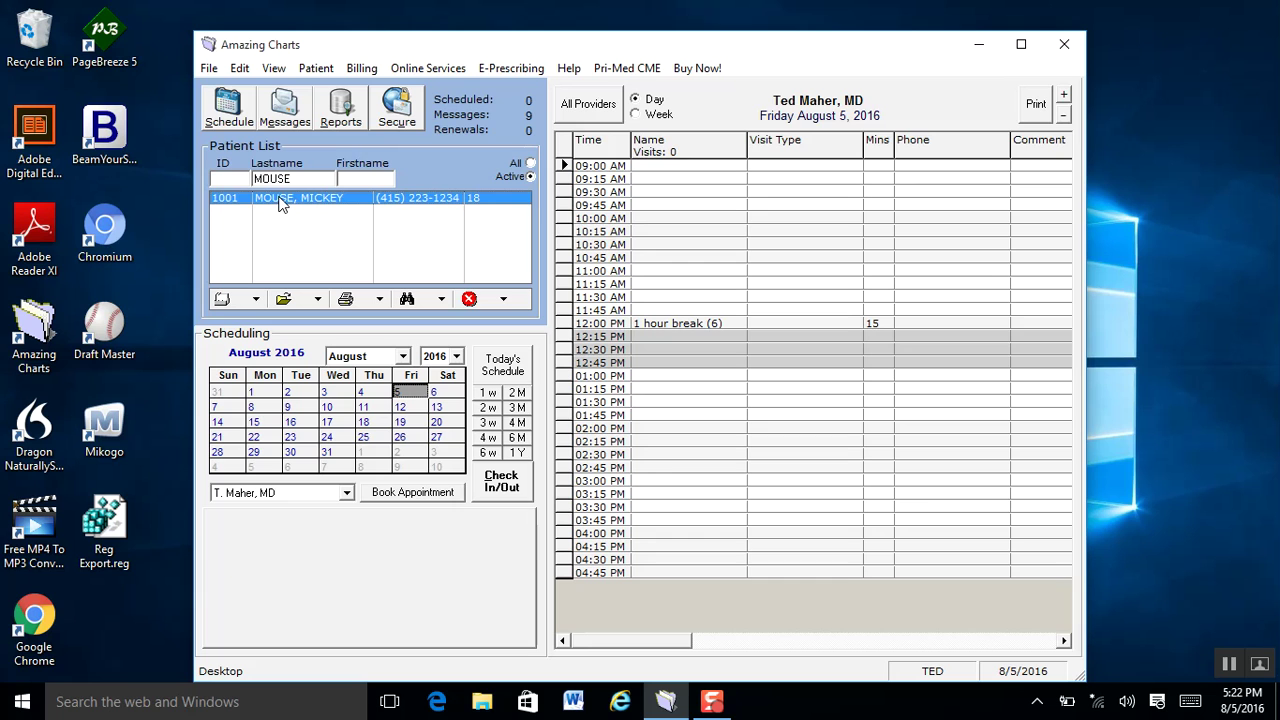
left_click(256, 299)
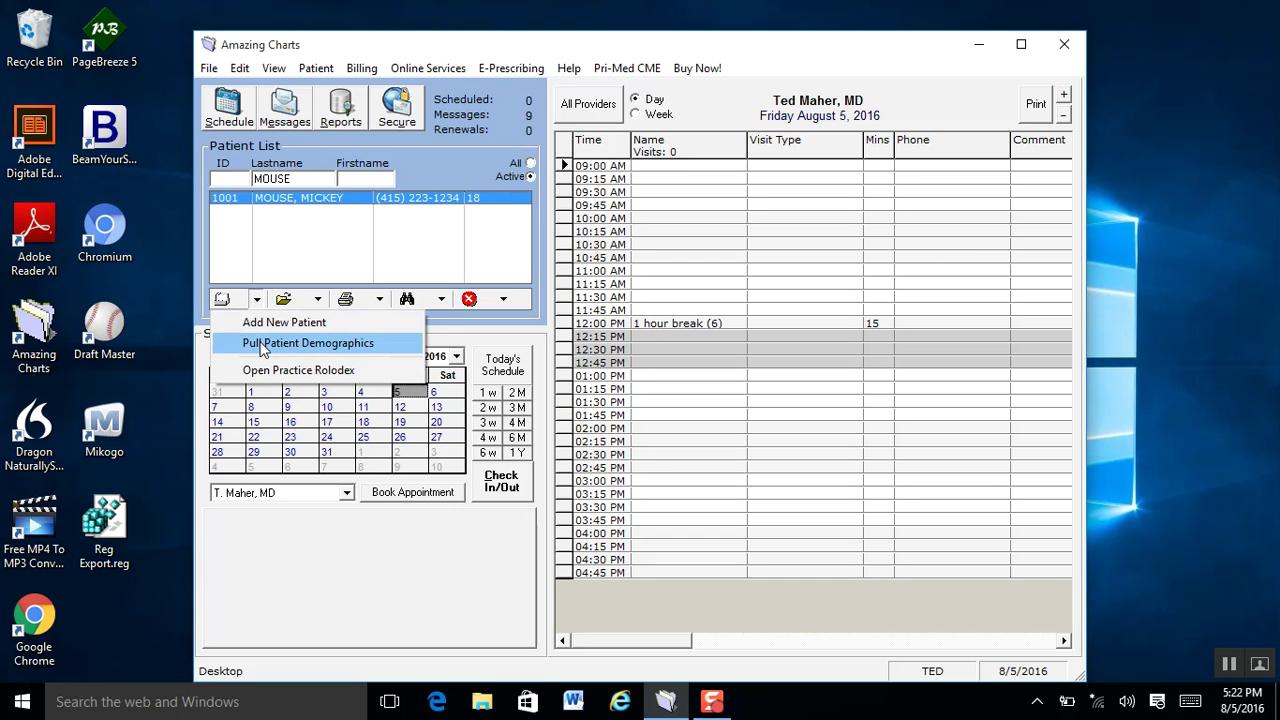
- Check the pull, print, search and missed-appointment dropdowns, then view Thursday, August 11, 2016
left_click(316, 302)
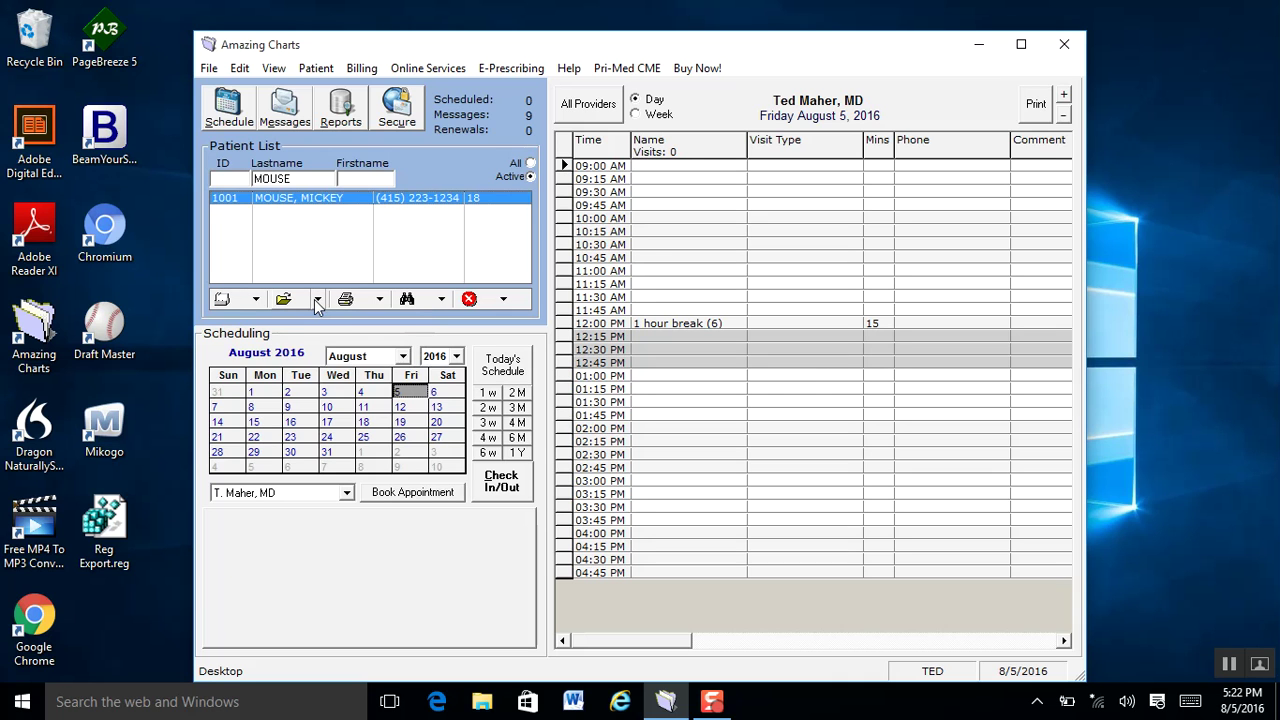
left_click(316, 302)
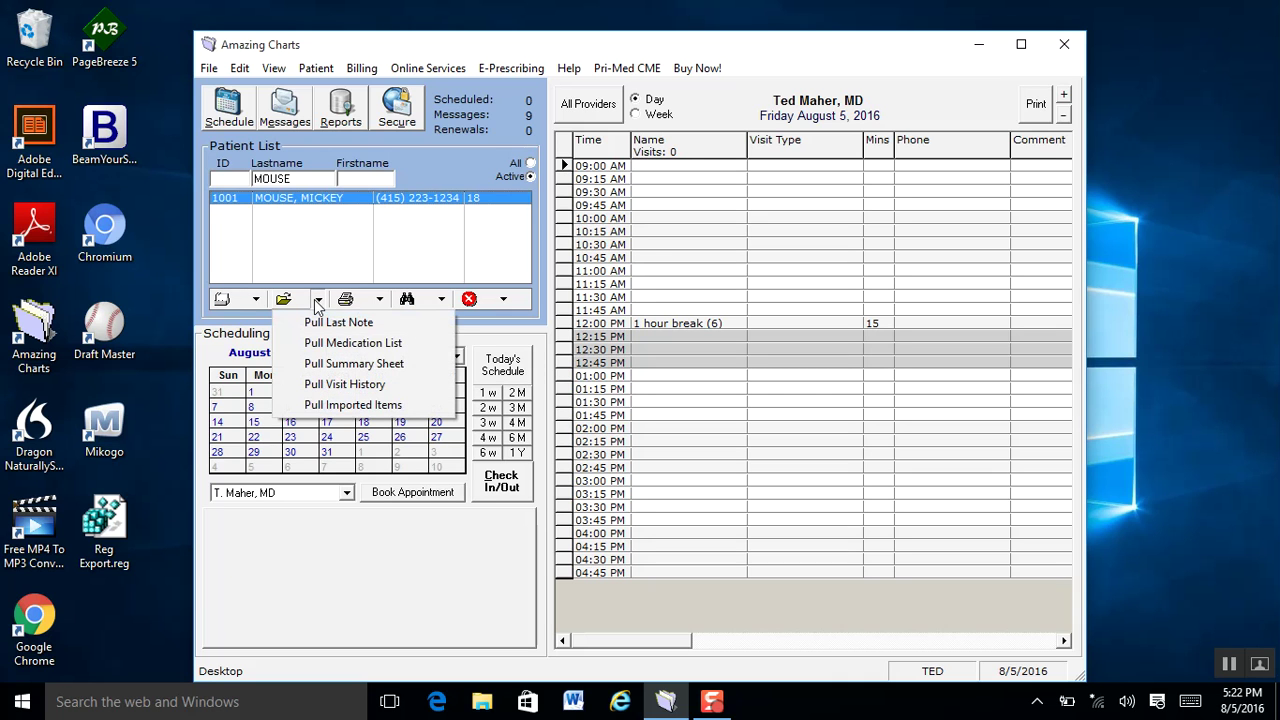
left_click(382, 302)
left_click(381, 301)
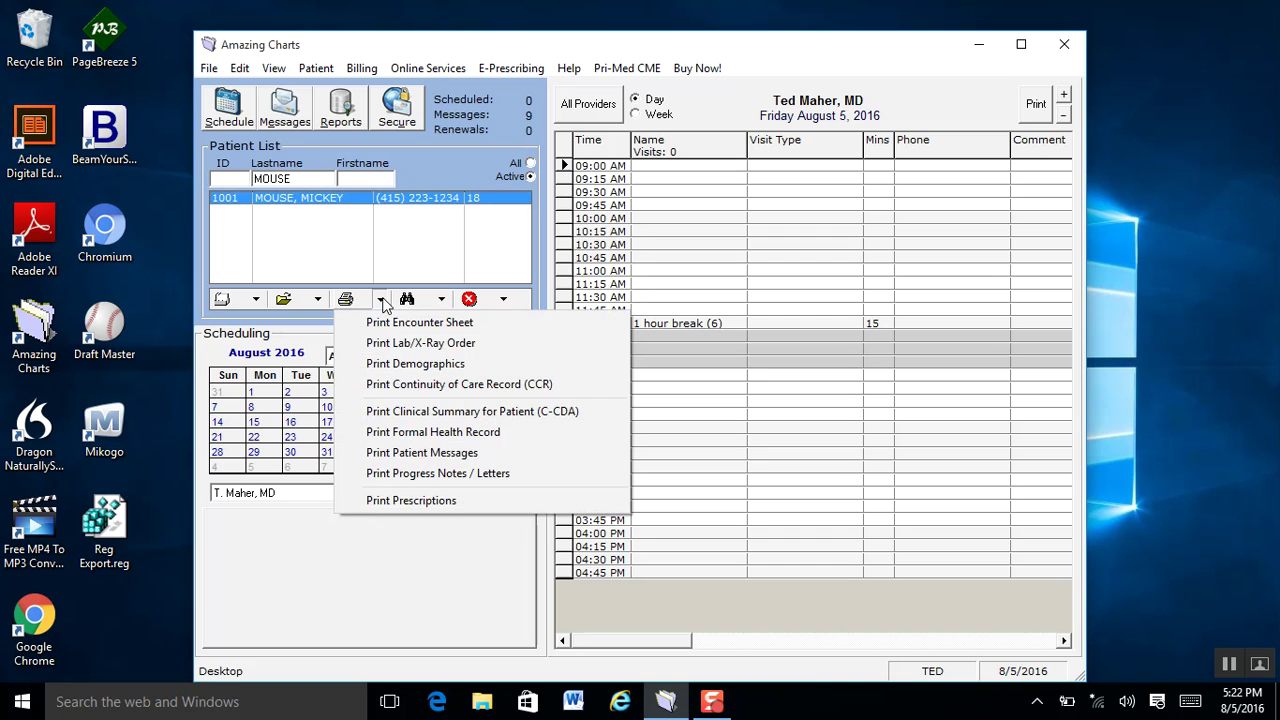
left_click(442, 303)
left_click(442, 302)
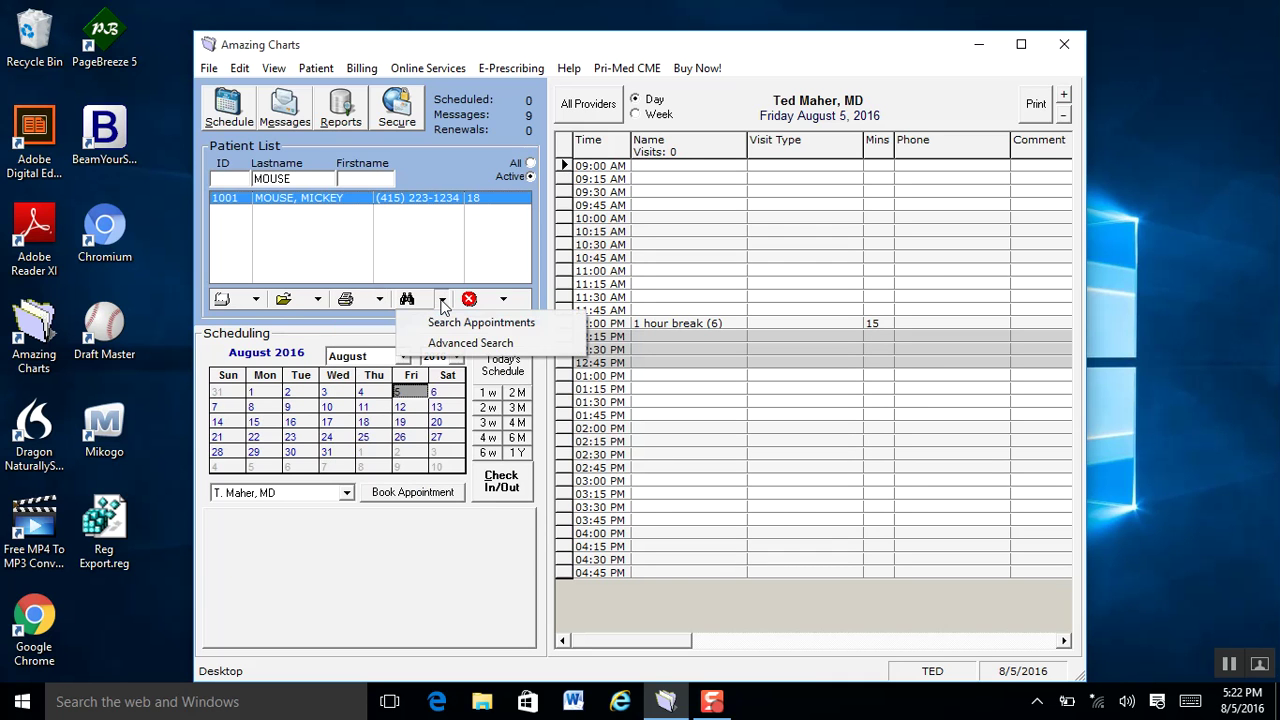
left_click(509, 300)
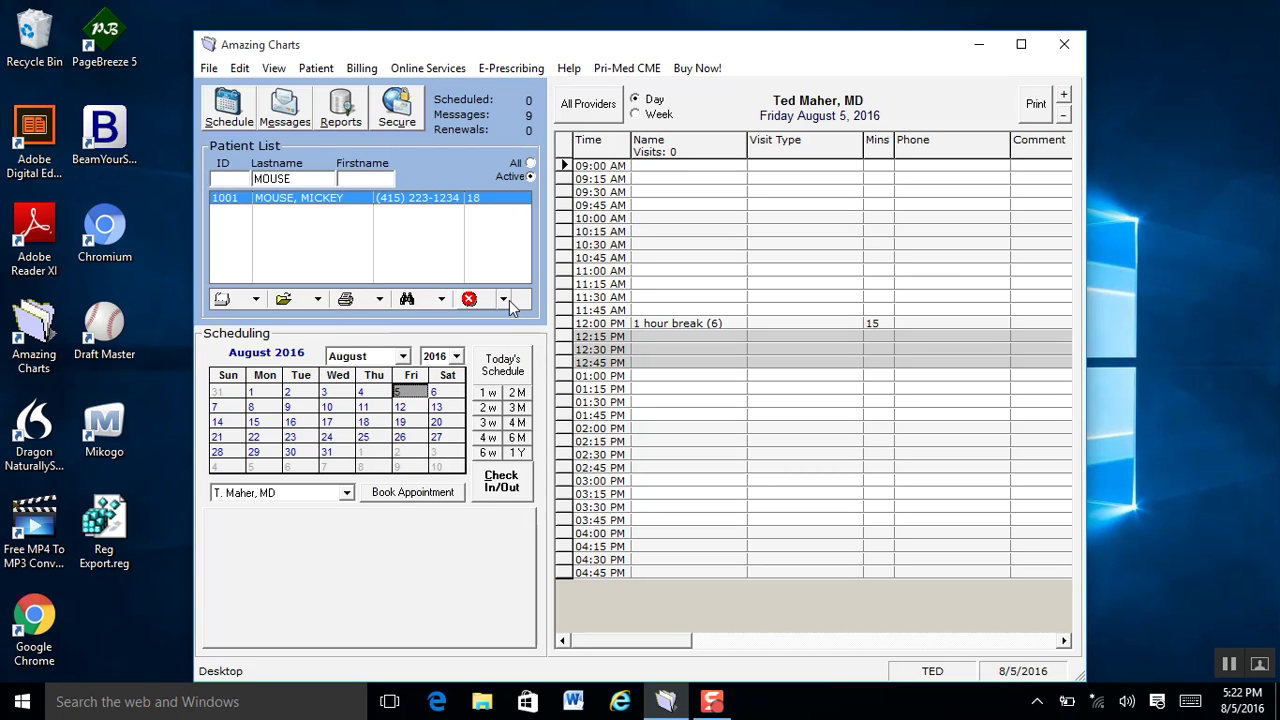
left_click(504, 302)
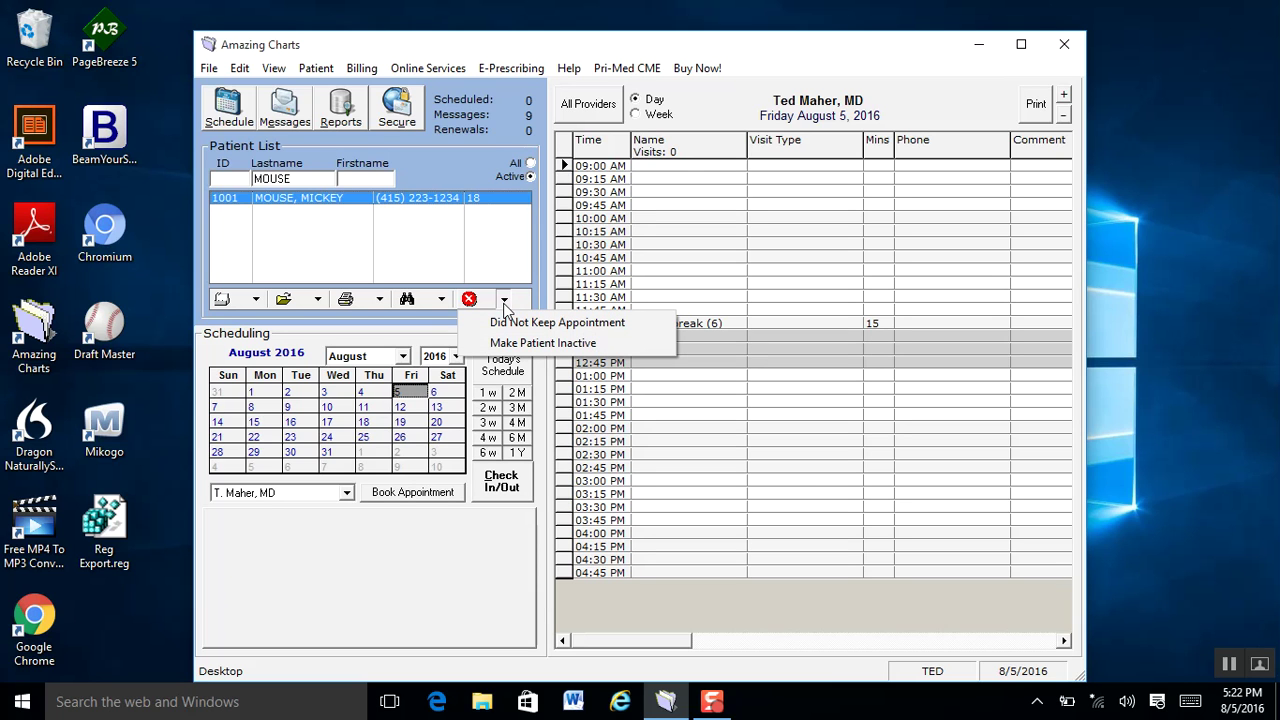
left_click(160, 55)
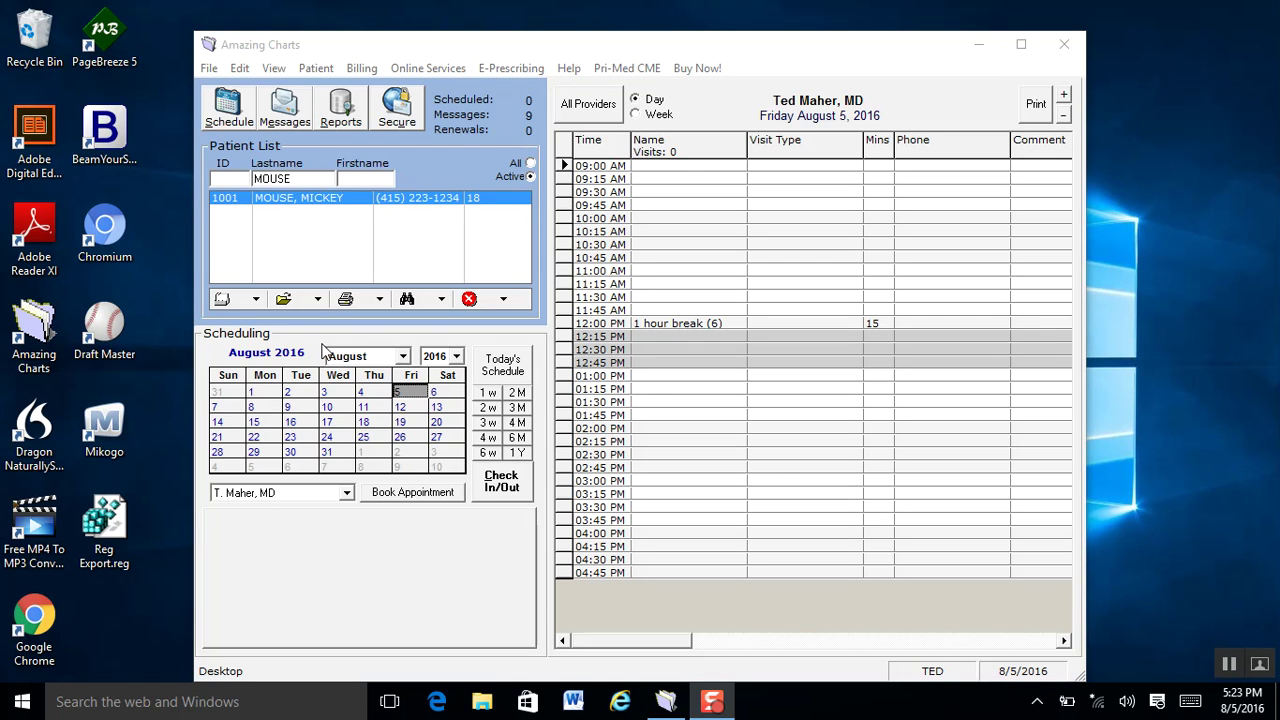
left_click(363, 408)
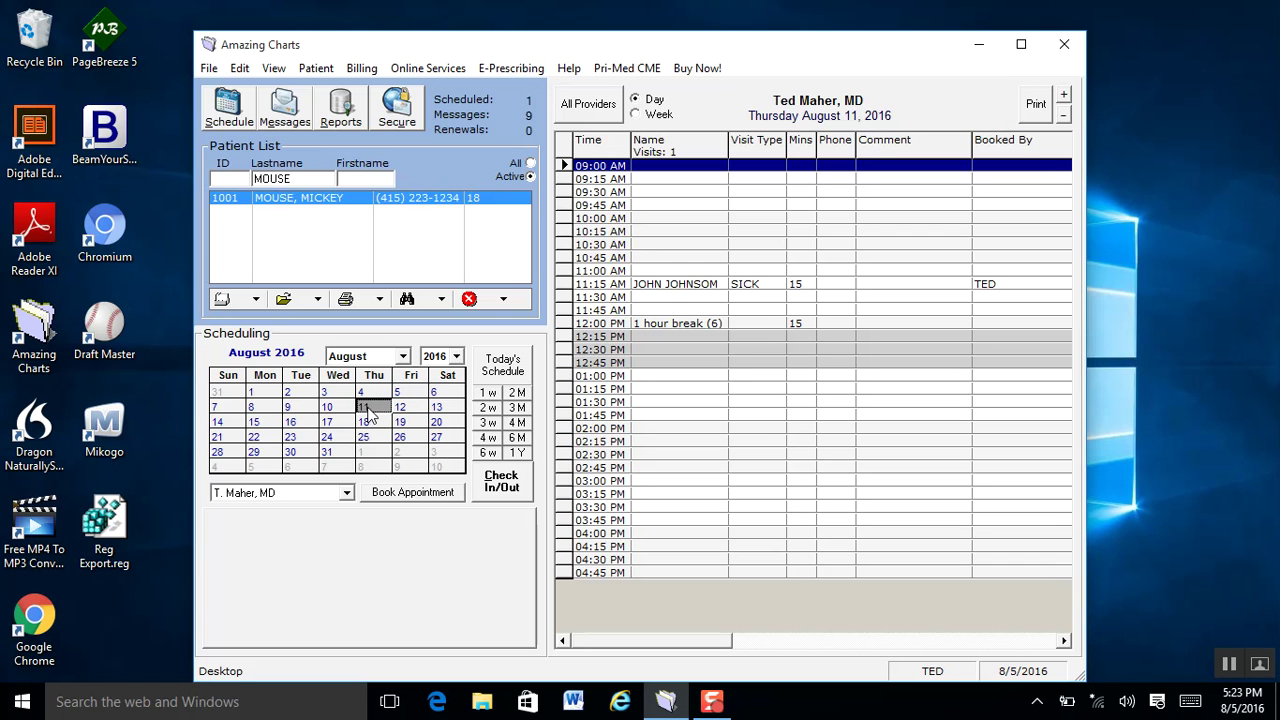
- Jump four weeks ahead to September 8, 2016 and start booking the selected patient at 10:30 AM
left_click(400, 356)
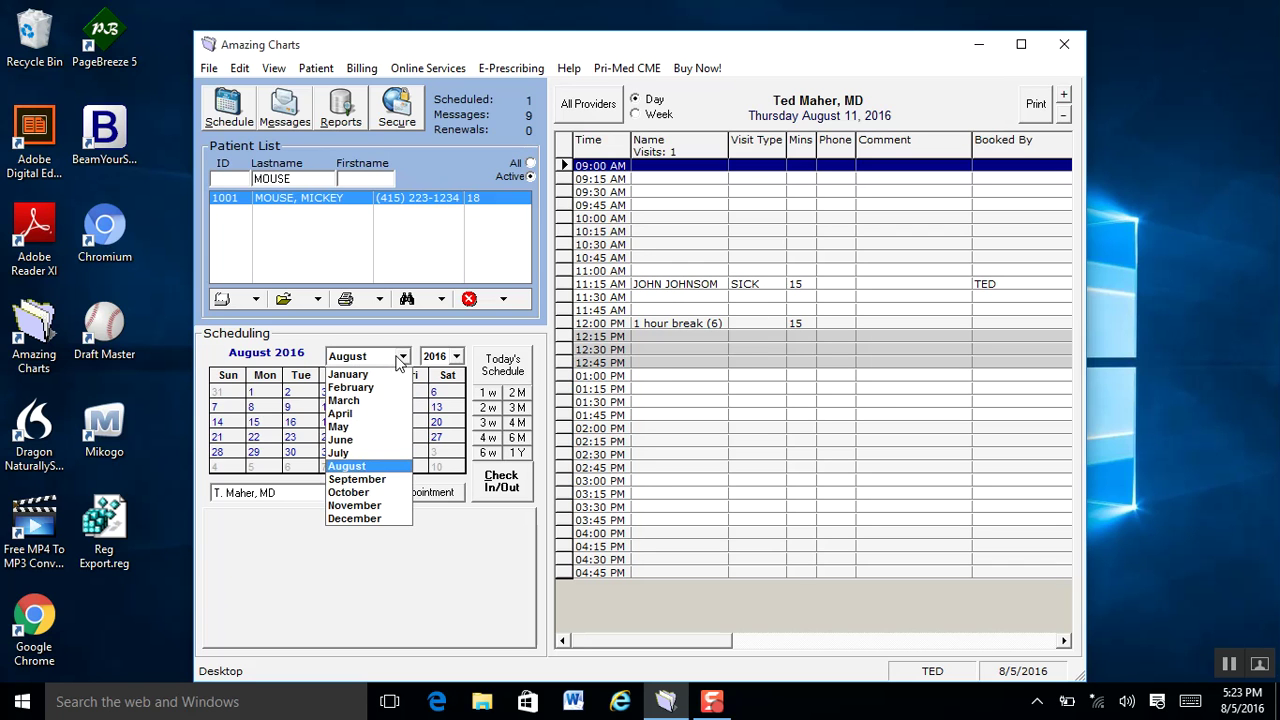
left_click(438, 342)
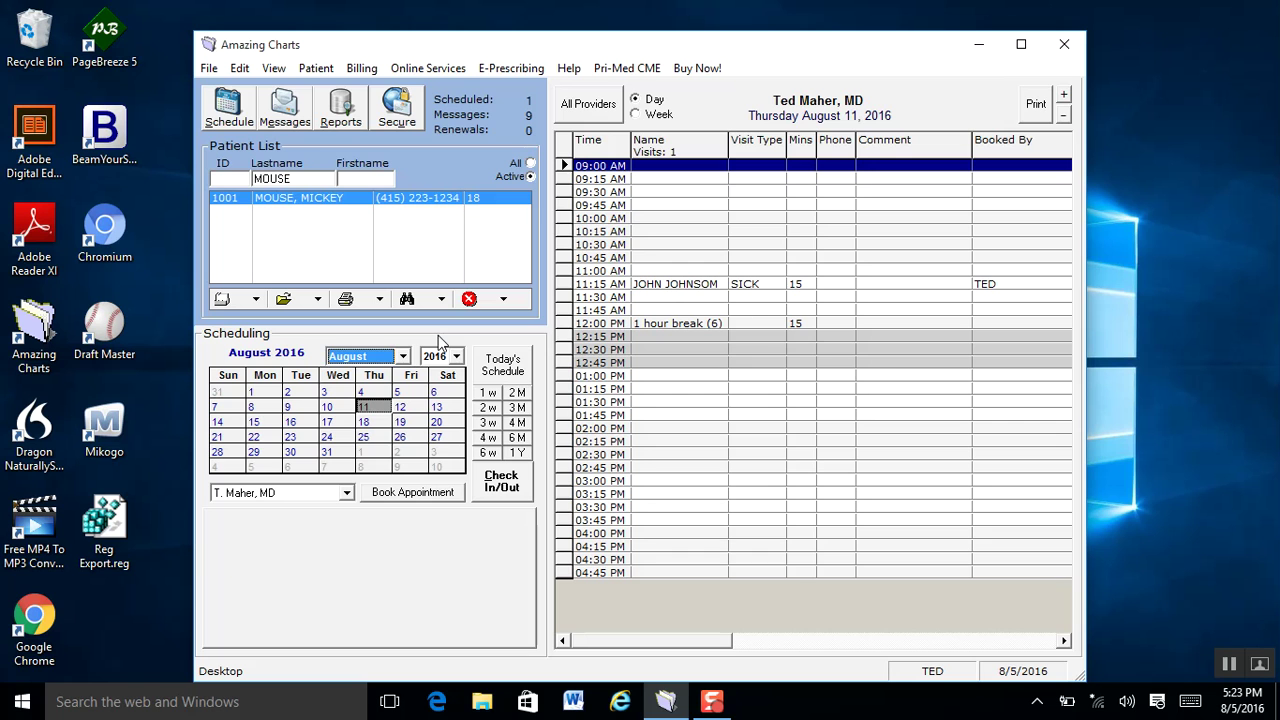
left_click(488, 440)
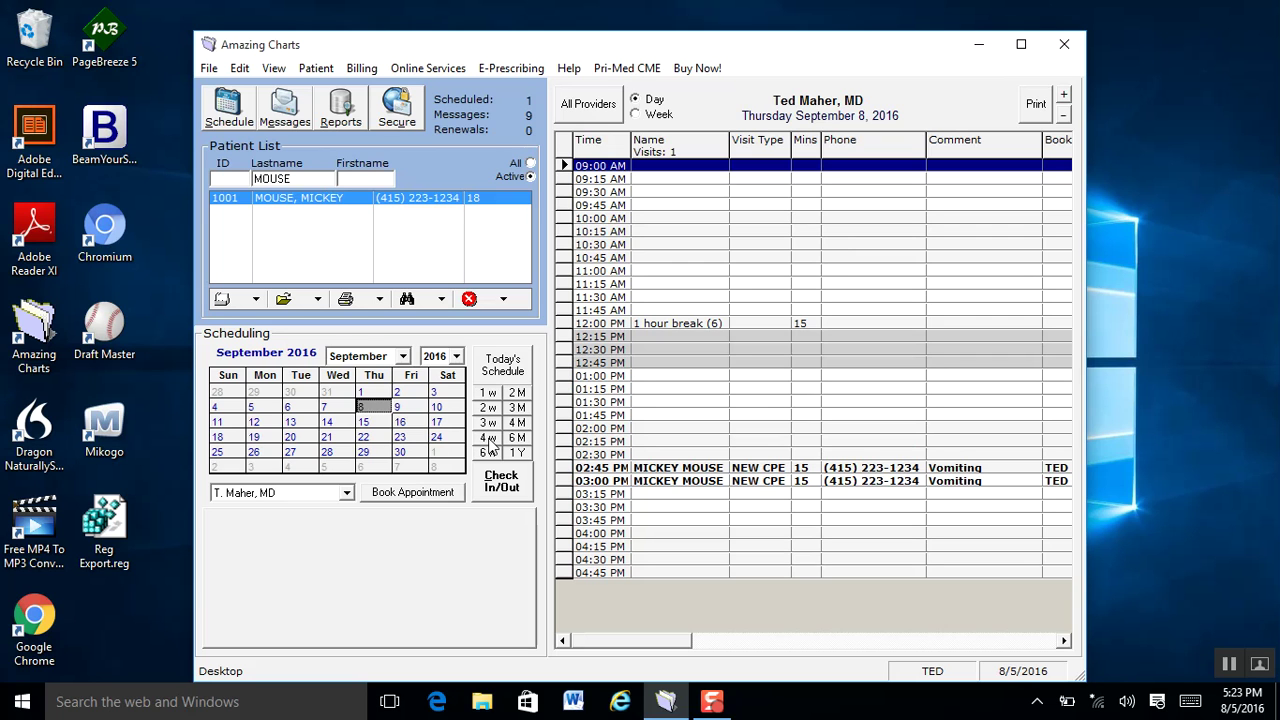
left_click(270, 205)
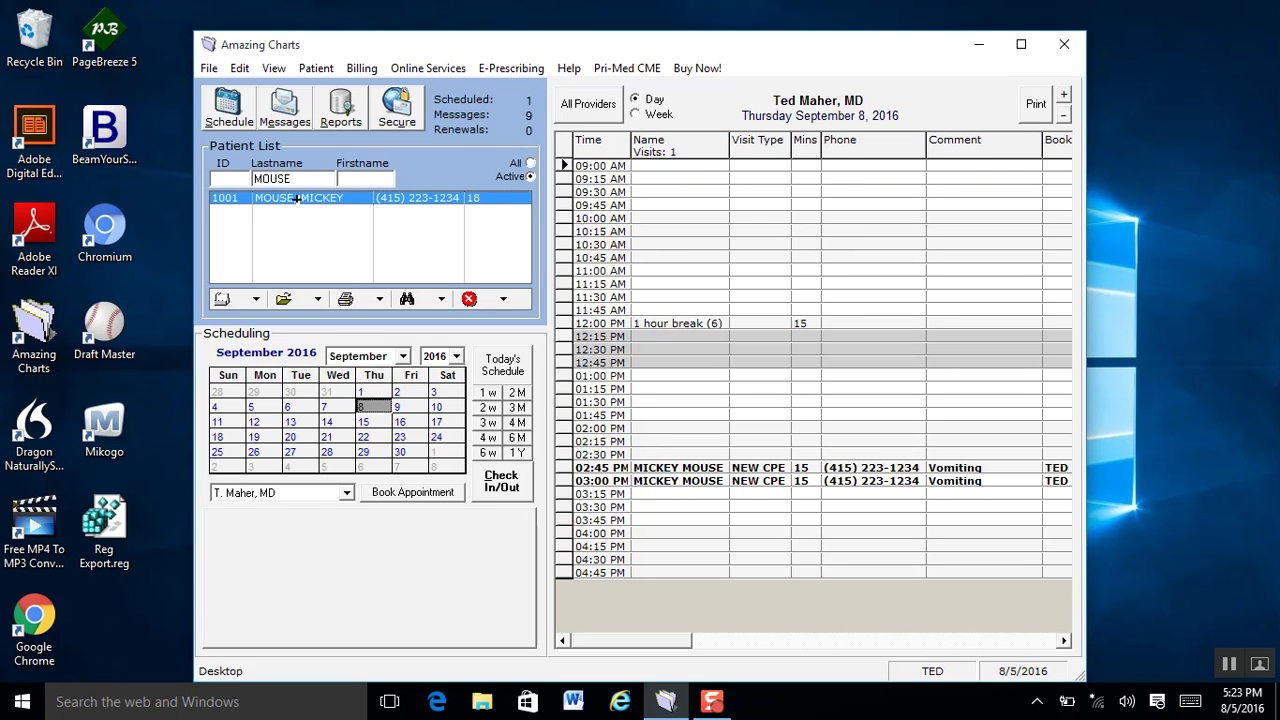
double_click(664, 243)
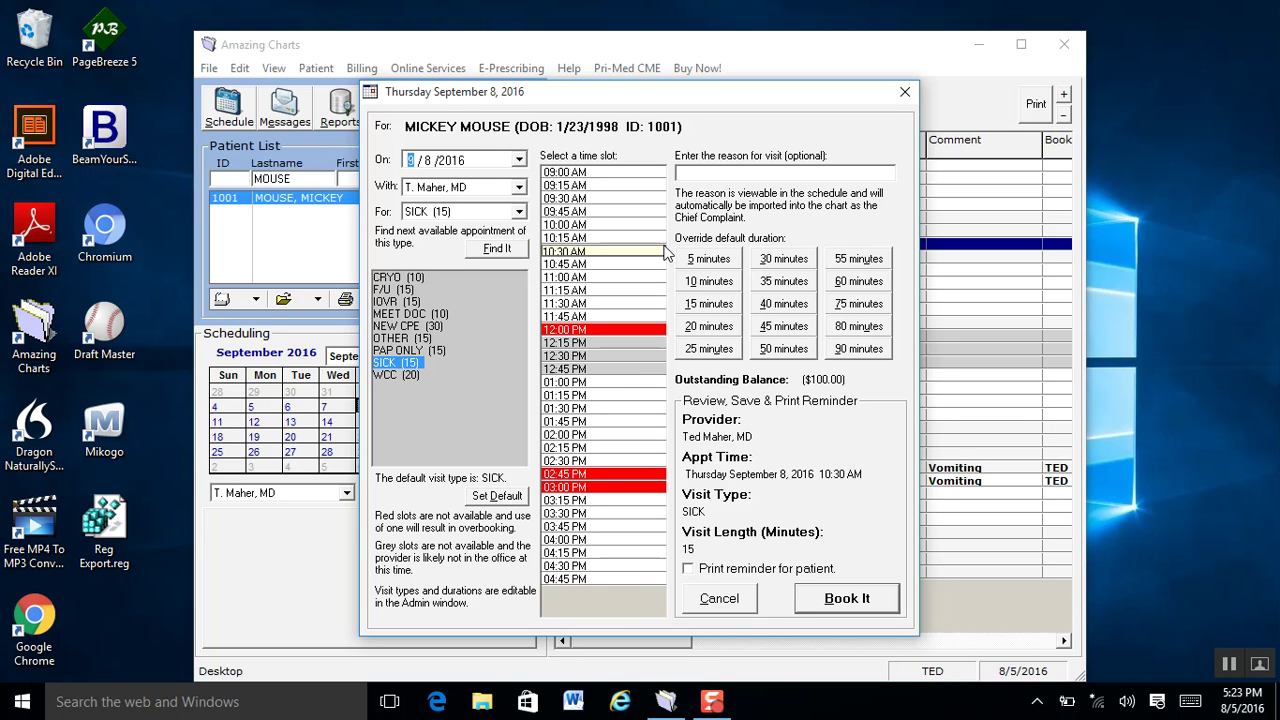
- Book a 30-minute SICK visit at 10:30 AM for 'Vomiting' with a printed patient reminder
left_click(481, 166)
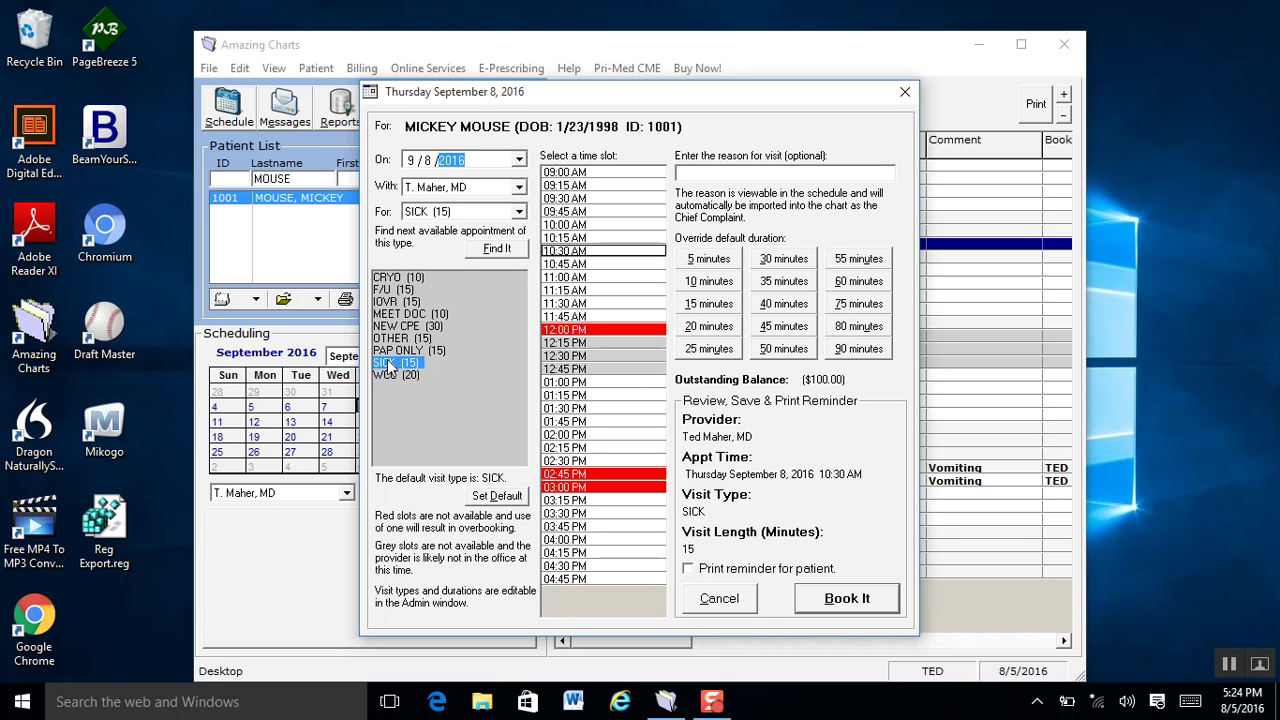
left_click(718, 174)
type("Vomiting")
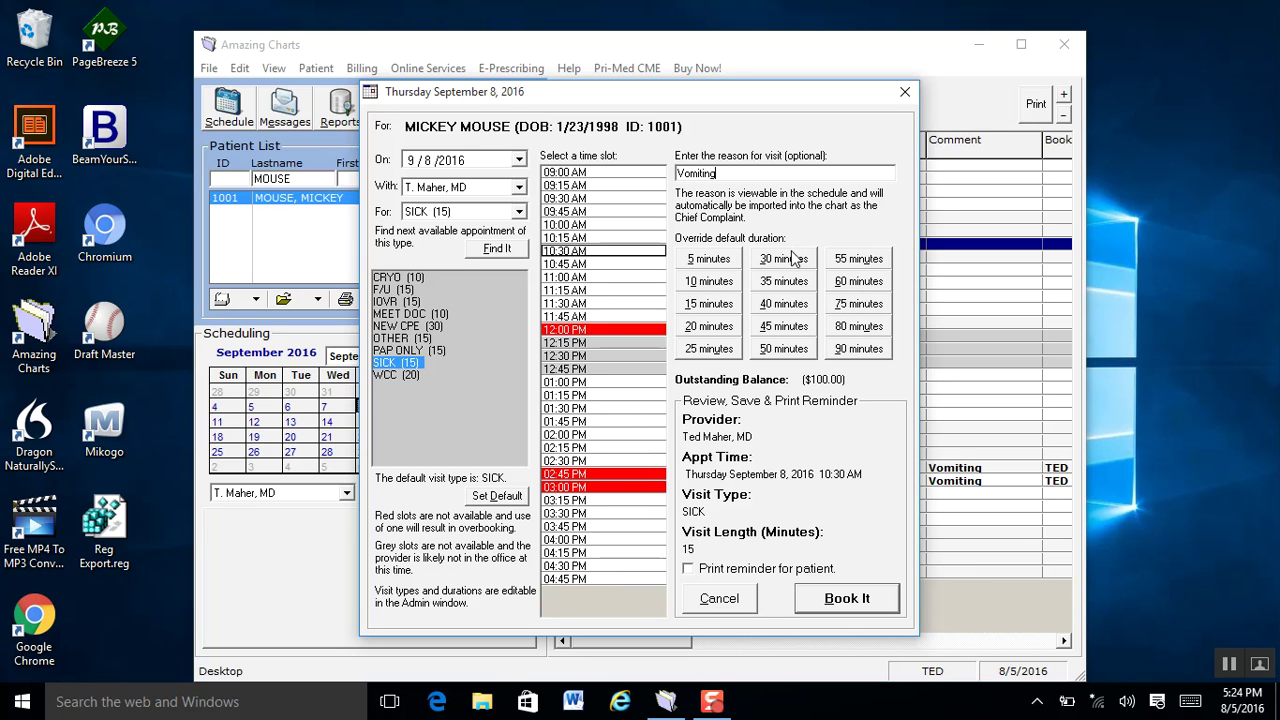
left_click(789, 261)
left_click(689, 571)
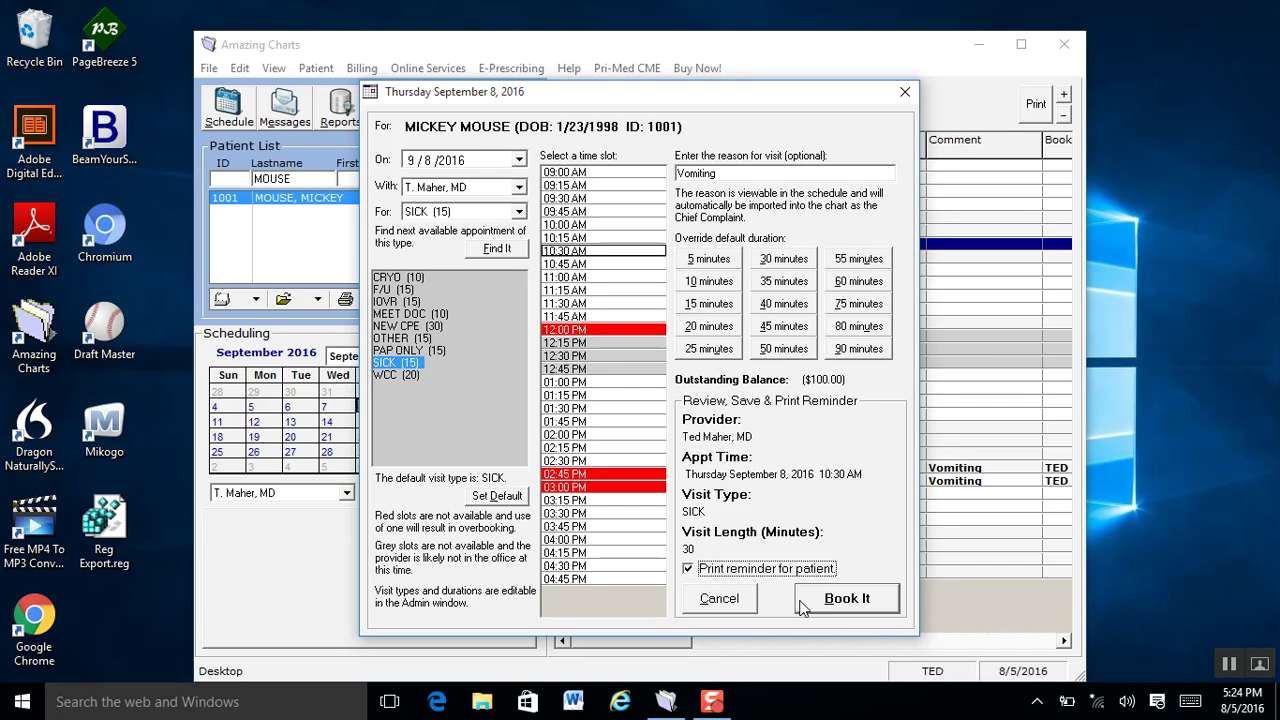
left_click(838, 598)
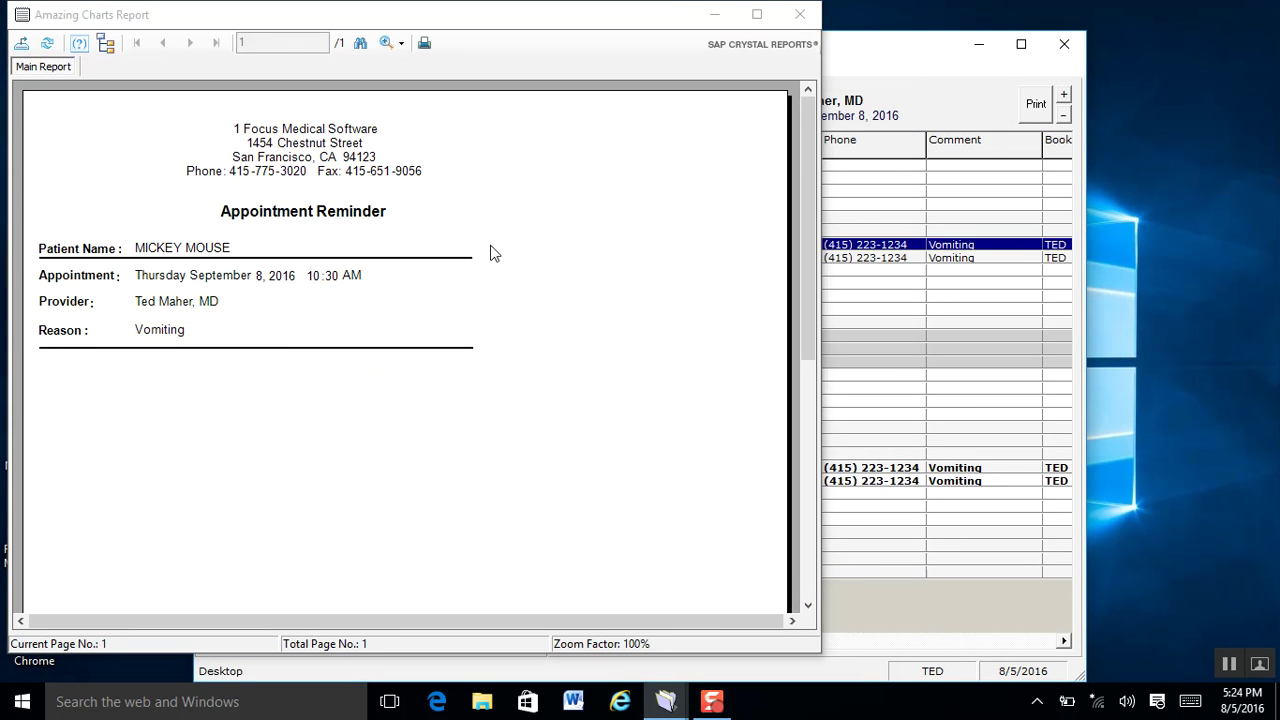
- Close the Appointment Reminder report to see the 10:30–11:00 AM visit on the schedule
left_click(798, 16)
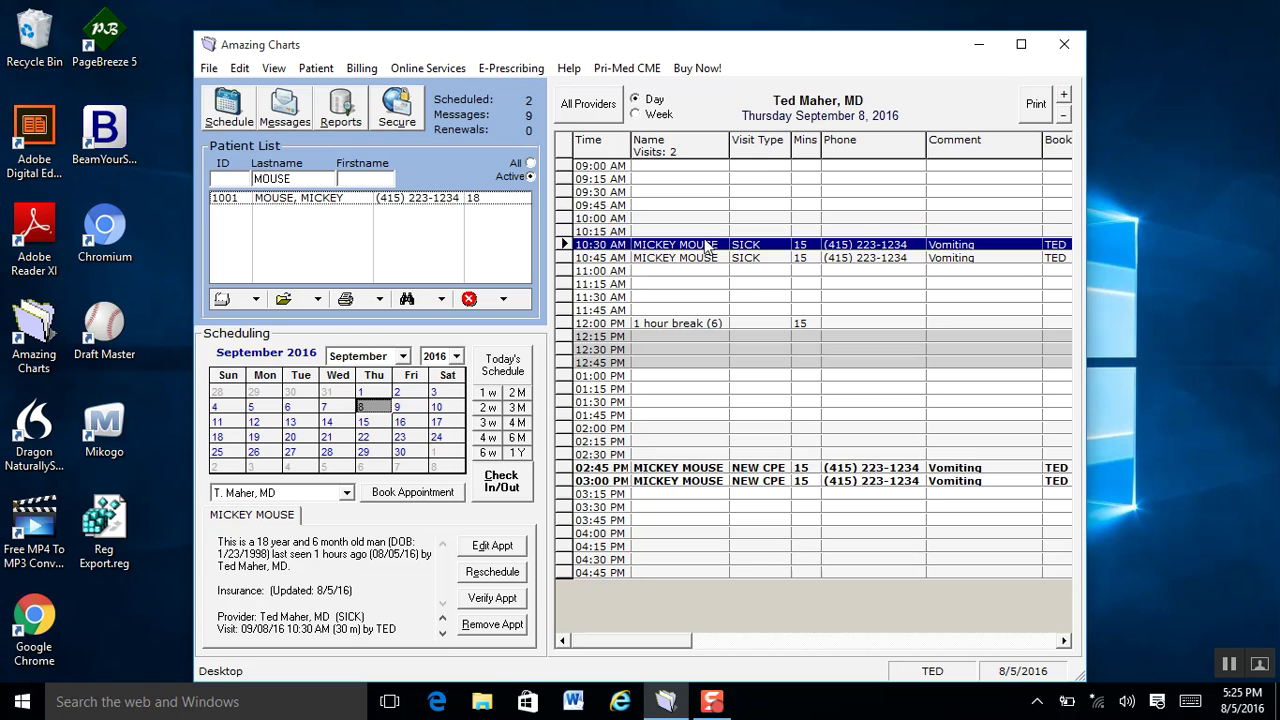
- Reschedule the September 8 vomiting sick visit from 10:30 AM to 01:00 PM, without notifying
left_click(496, 548)
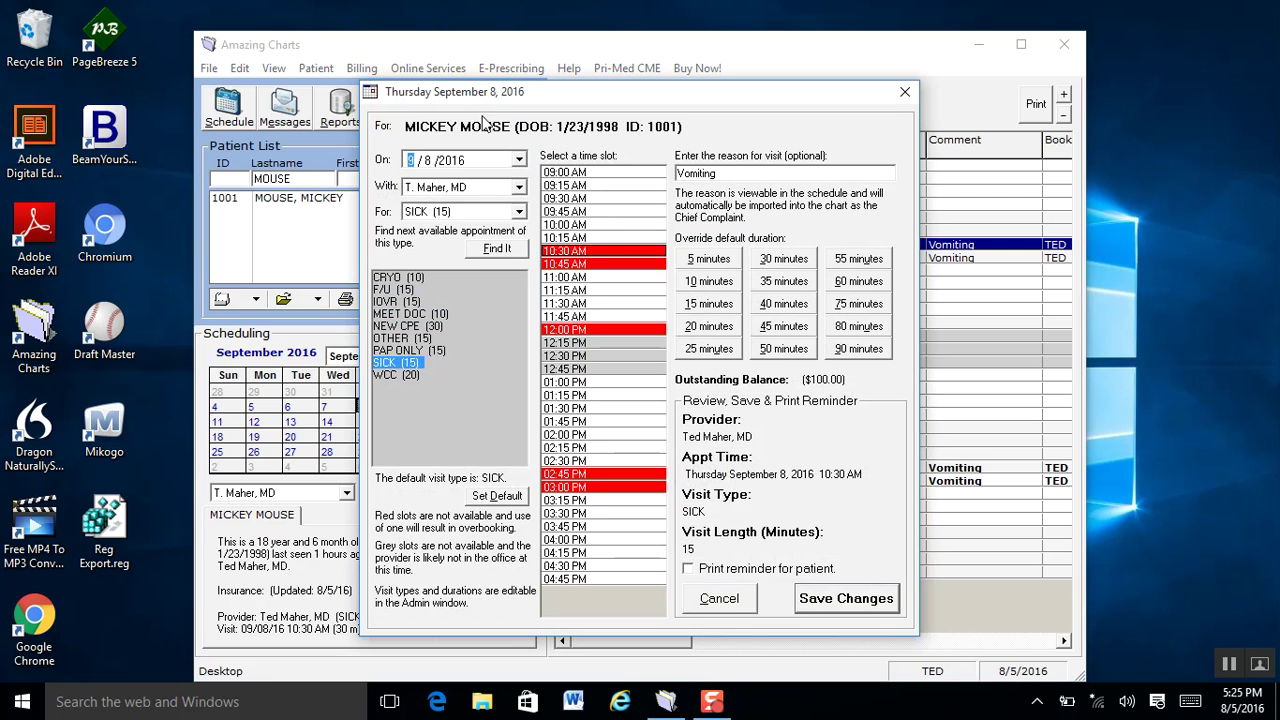
left_click(715, 598)
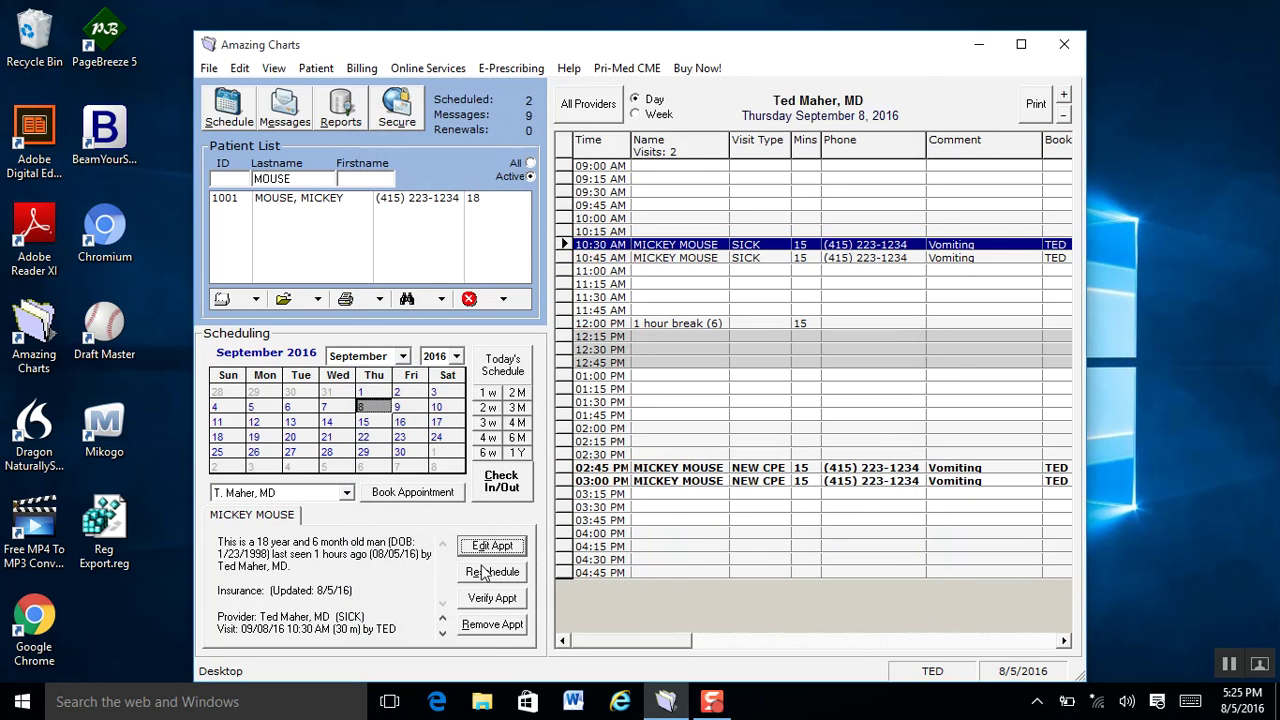
left_click(476, 577)
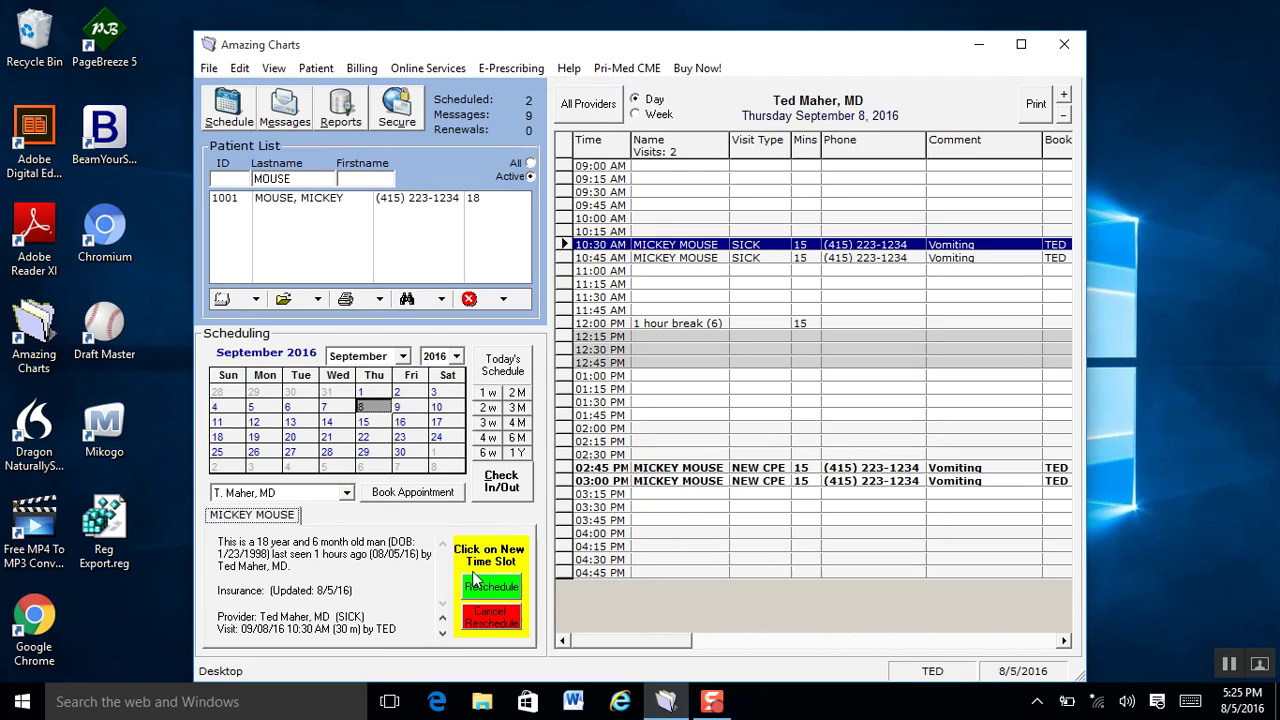
left_click(670, 375)
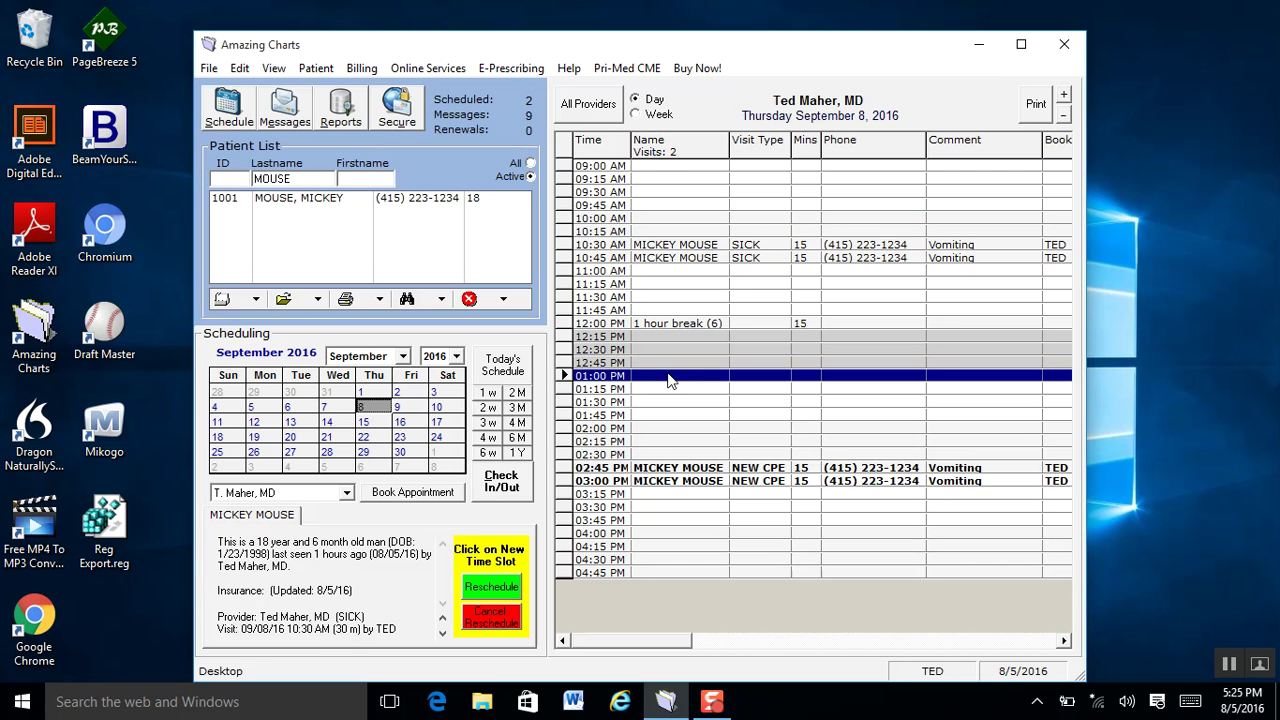
left_click(508, 588)
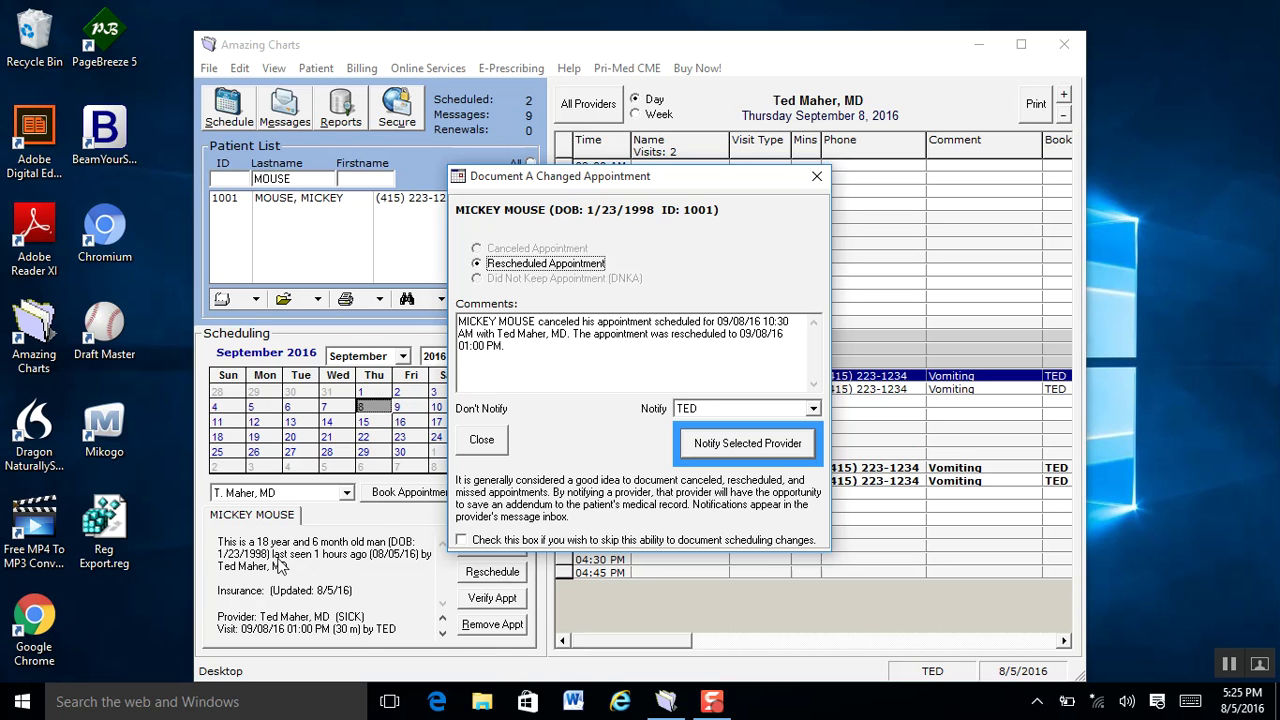
left_click(482, 440)
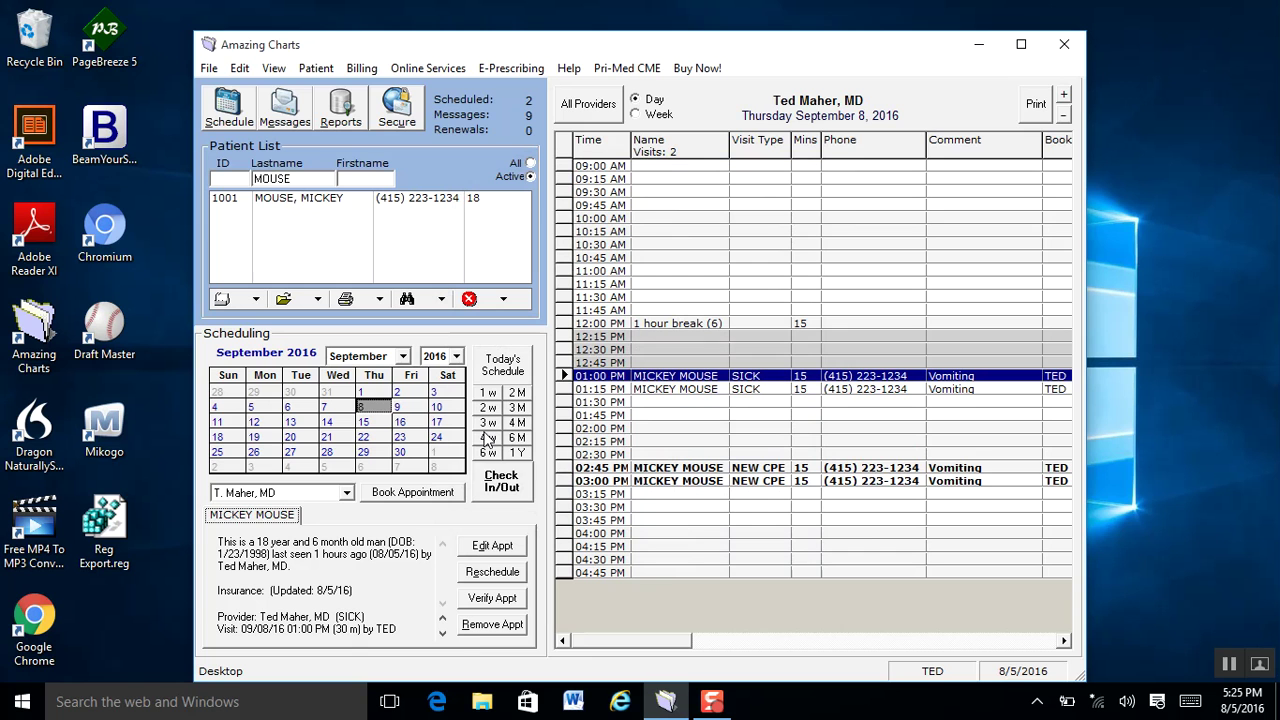
- Mark the 1:00 PM visit Confirmed with comment 'He is very nervous regarding condition'
left_click(492, 600)
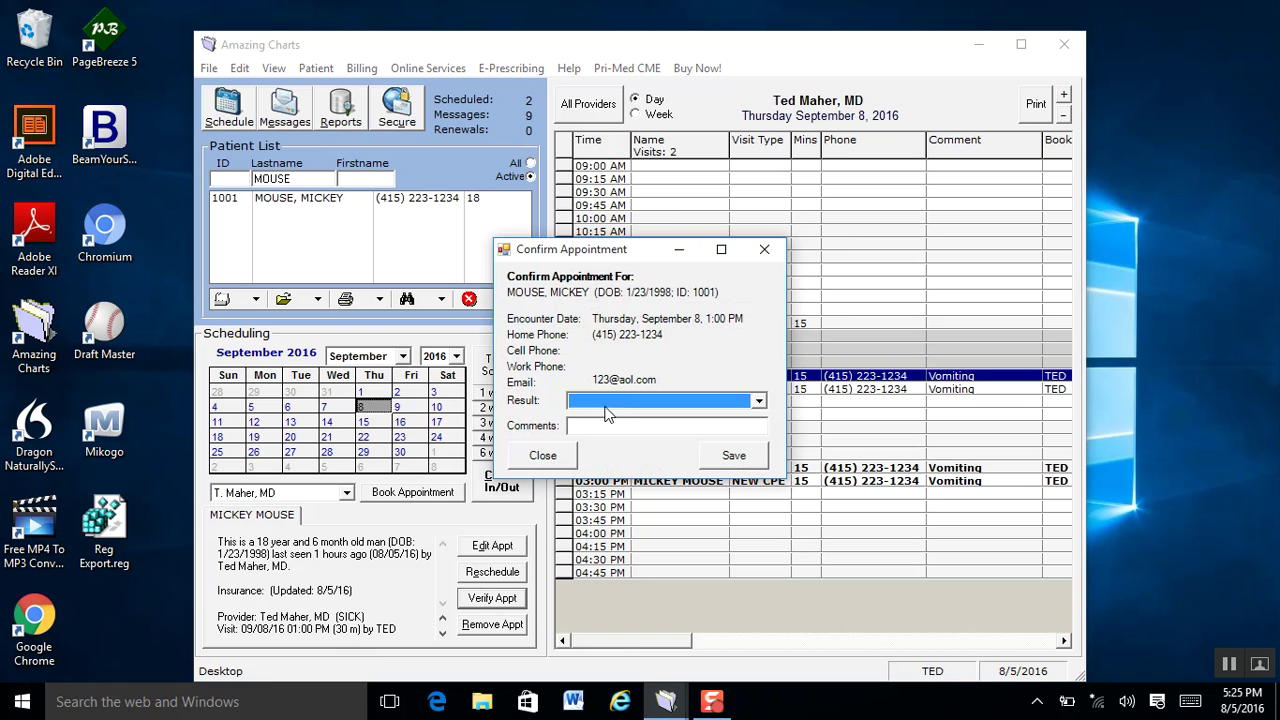
left_click(607, 405)
left_click(602, 419)
left_click(591, 427)
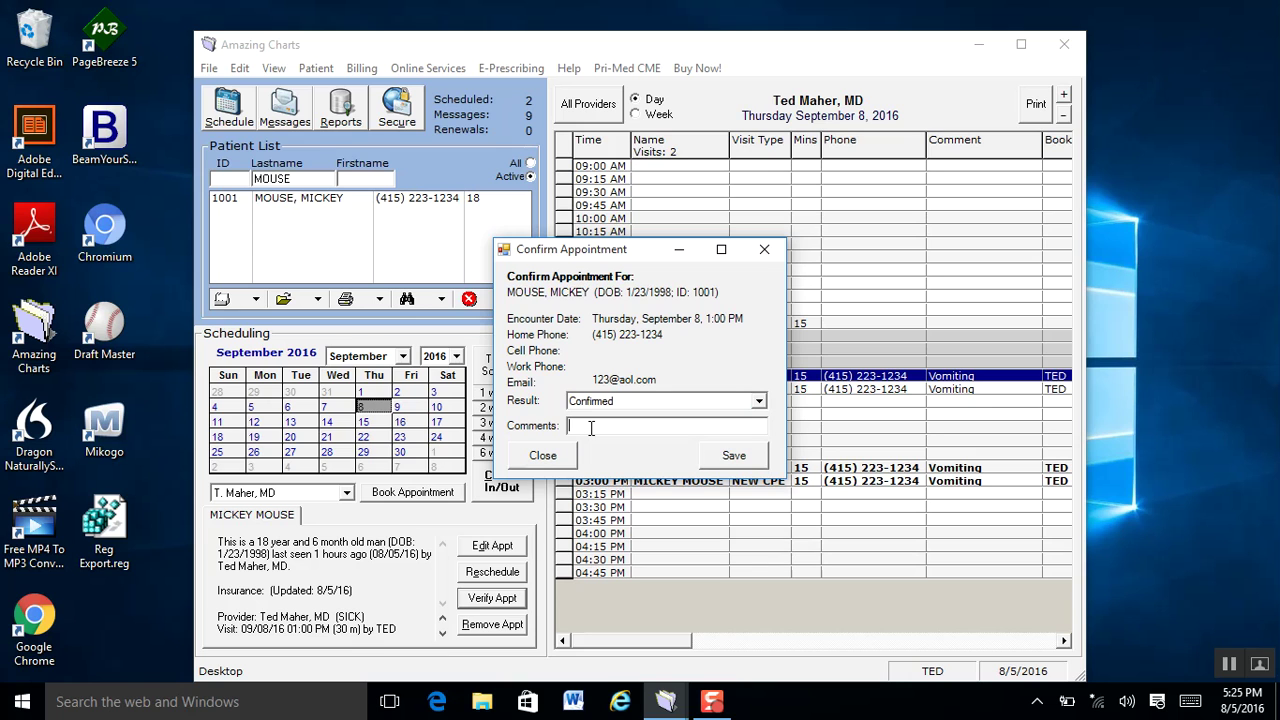
type("He is very nervous regarding condition")
left_click(735, 462)
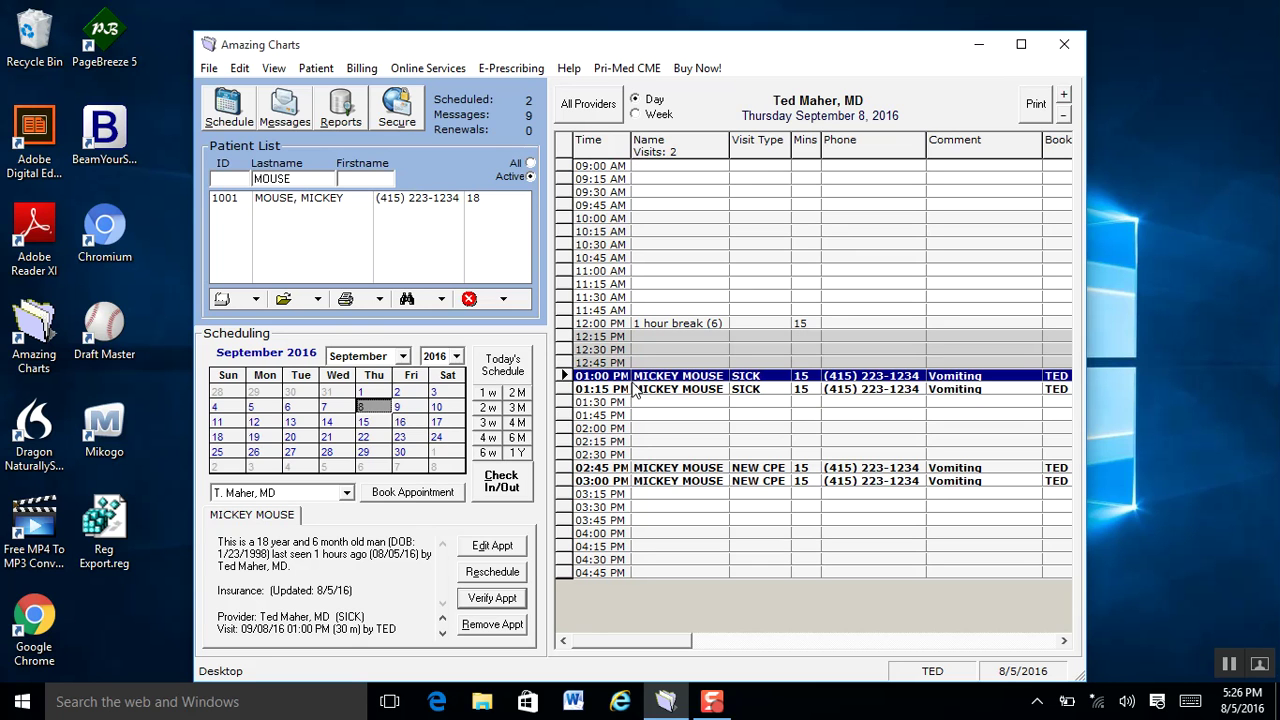
mouse_move(636, 390)
left_click(658, 168)
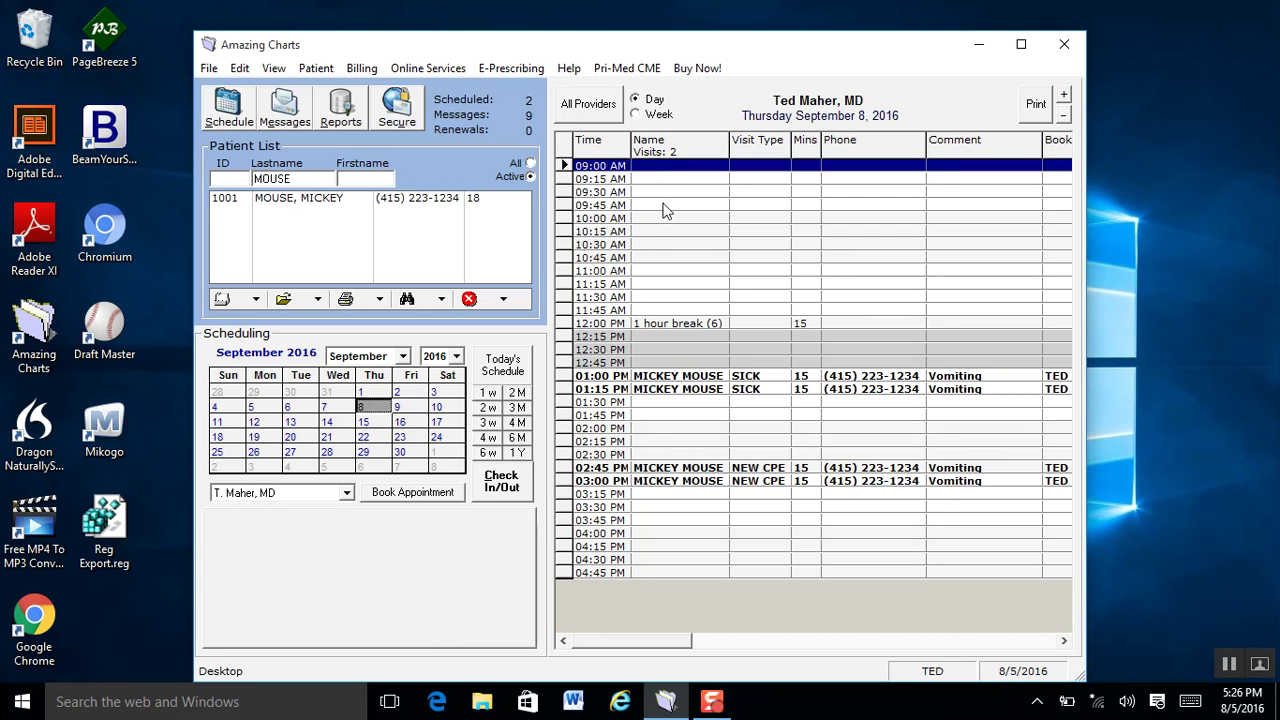
left_click(666, 208)
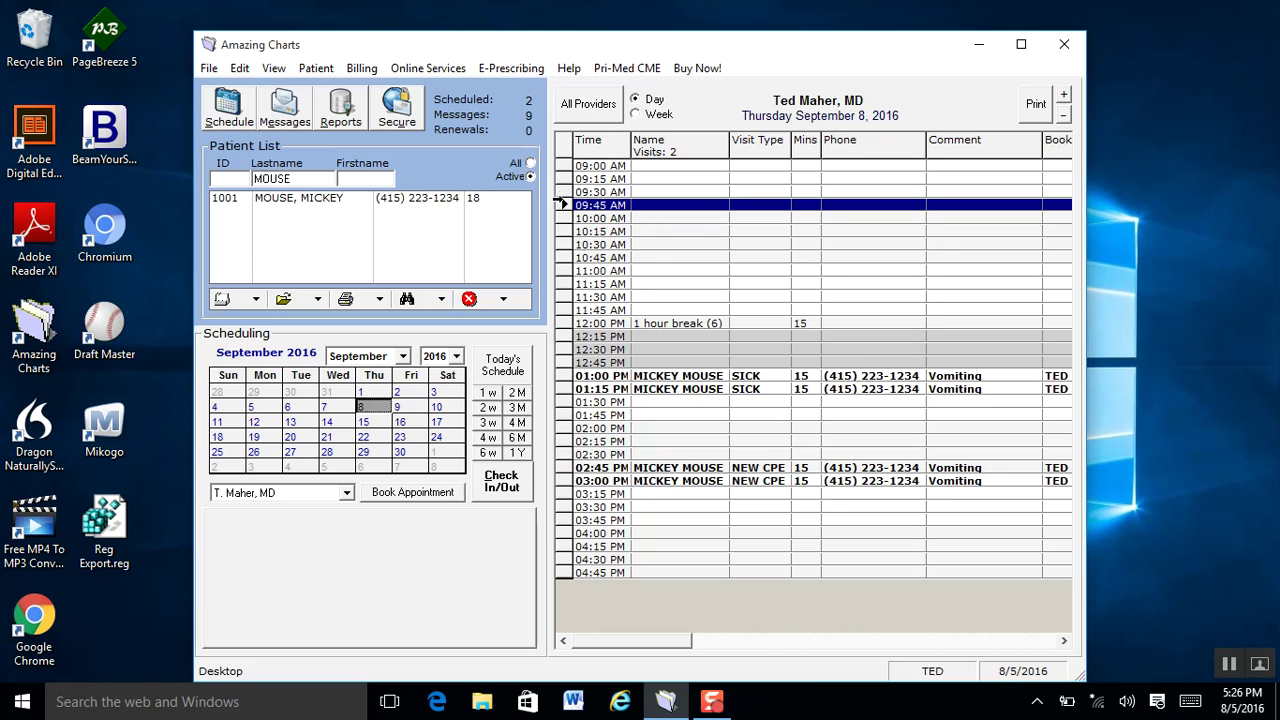
left_click(562, 204)
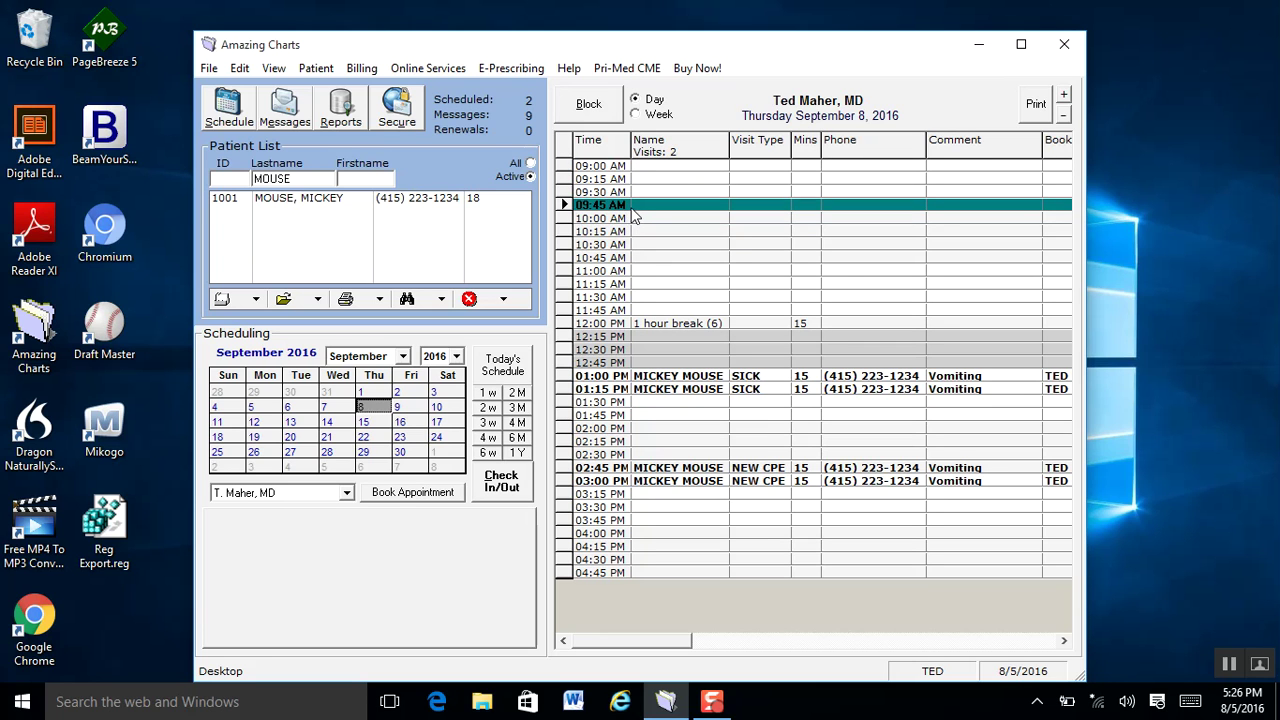
left_click(590, 106)
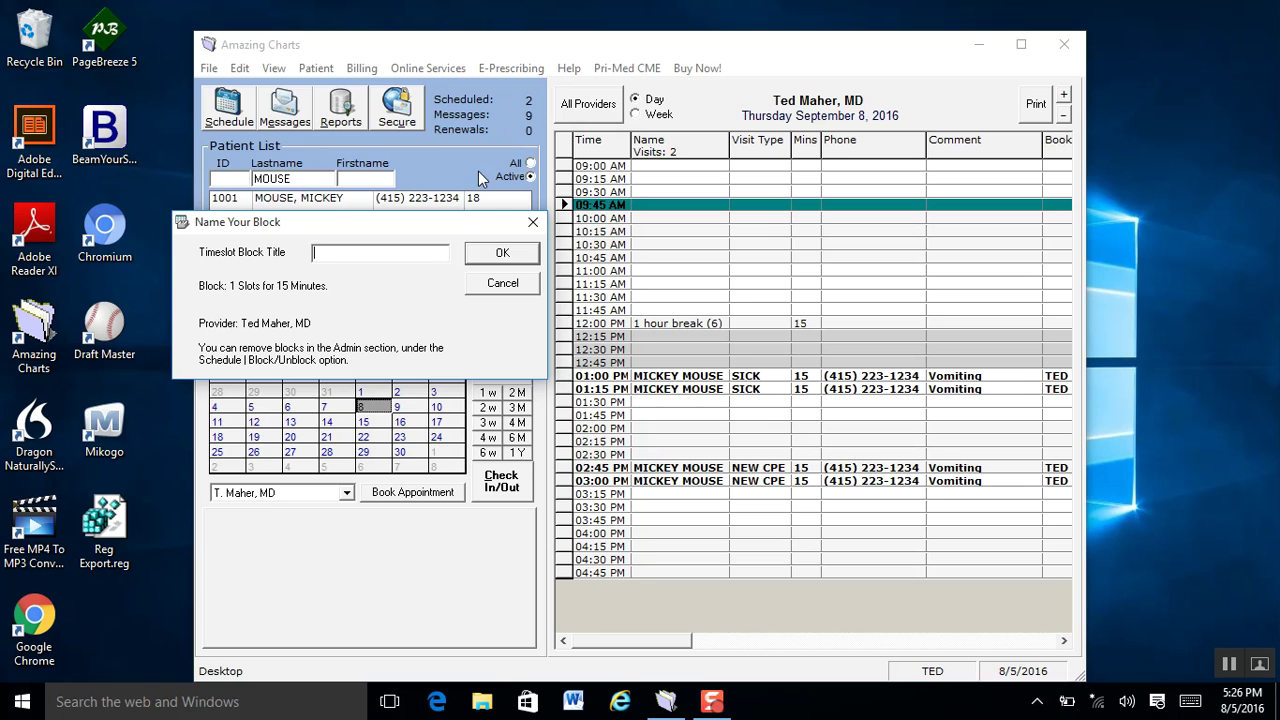
type("IRS Audit")
left_click(503, 259)
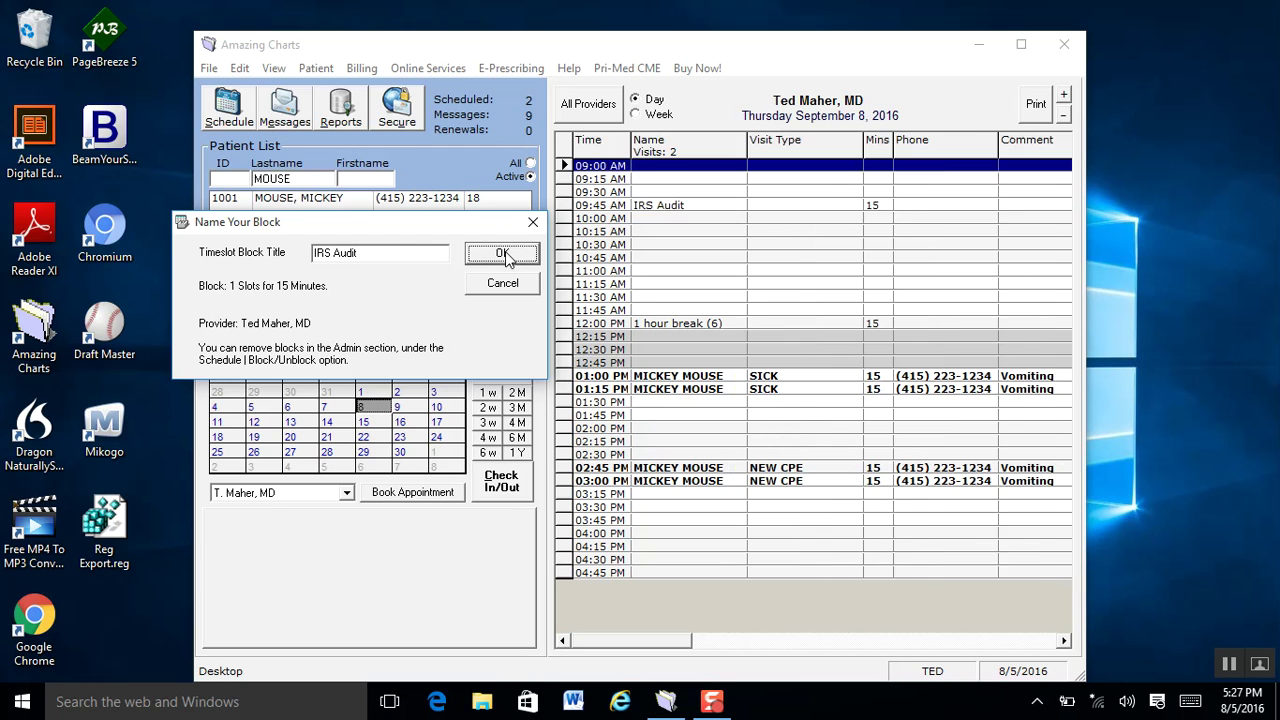
left_click(715, 220)
left_click(676, 206)
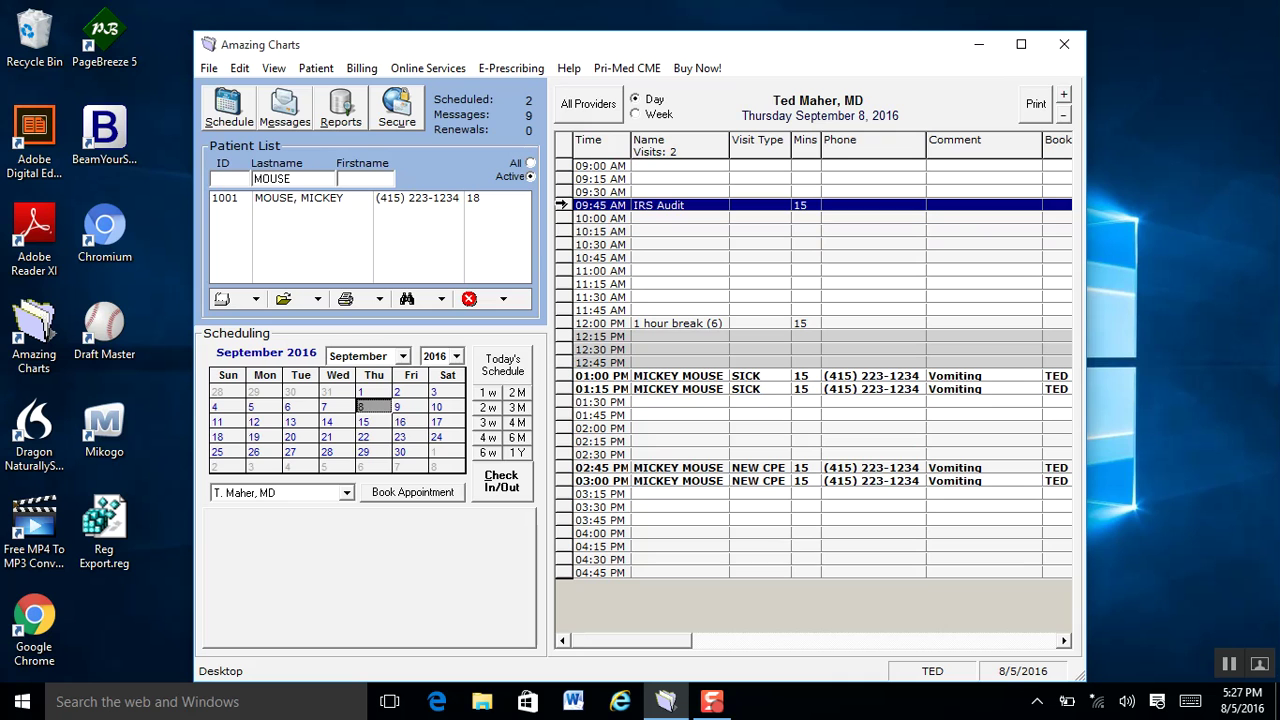
left_click(561, 205)
key("Delete")
left_click(211, 68)
left_click(187, 90)
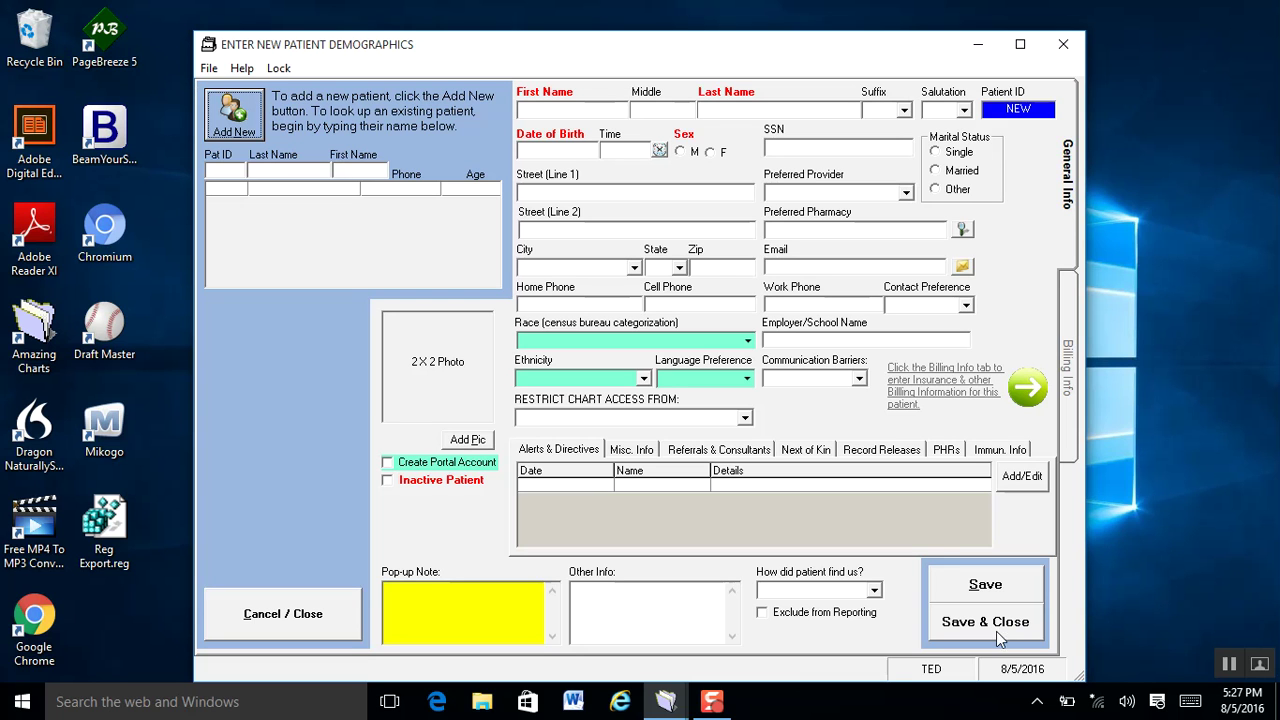
left_click(261, 626)
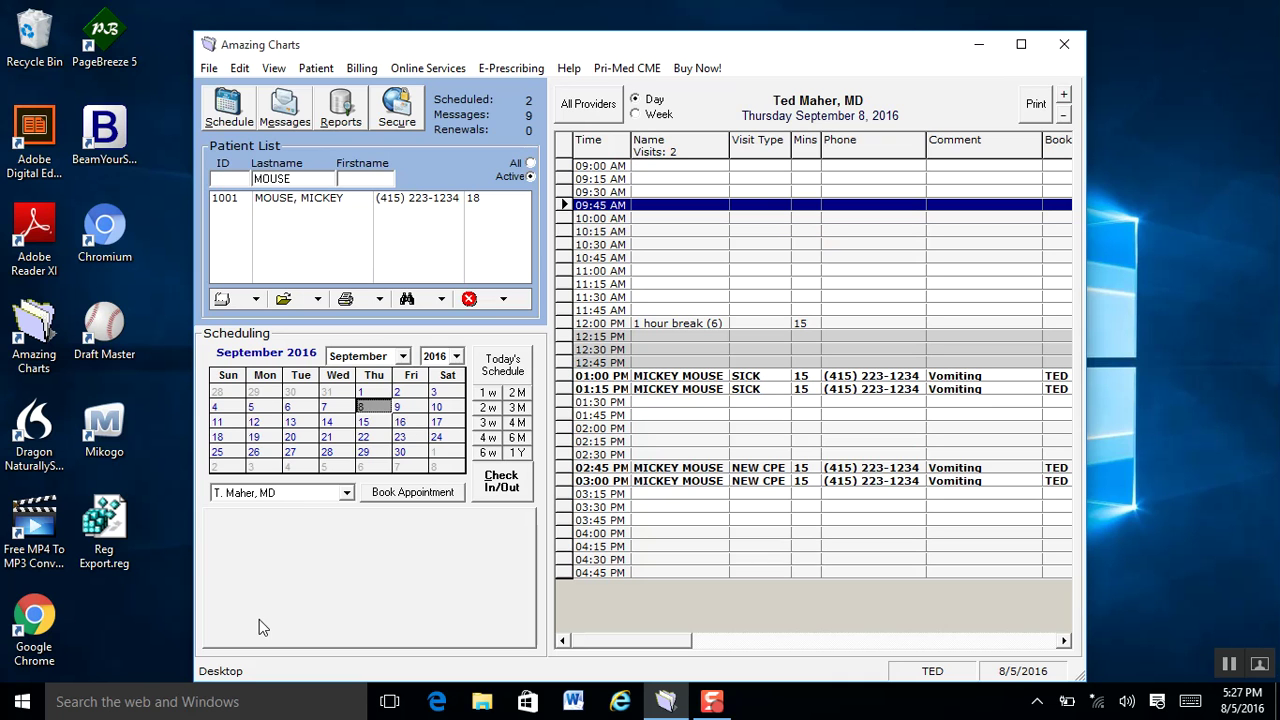
- Check in the patient's 01:00 PM appointment, opening a new chart rather than the inbox version
left_click(657, 377)
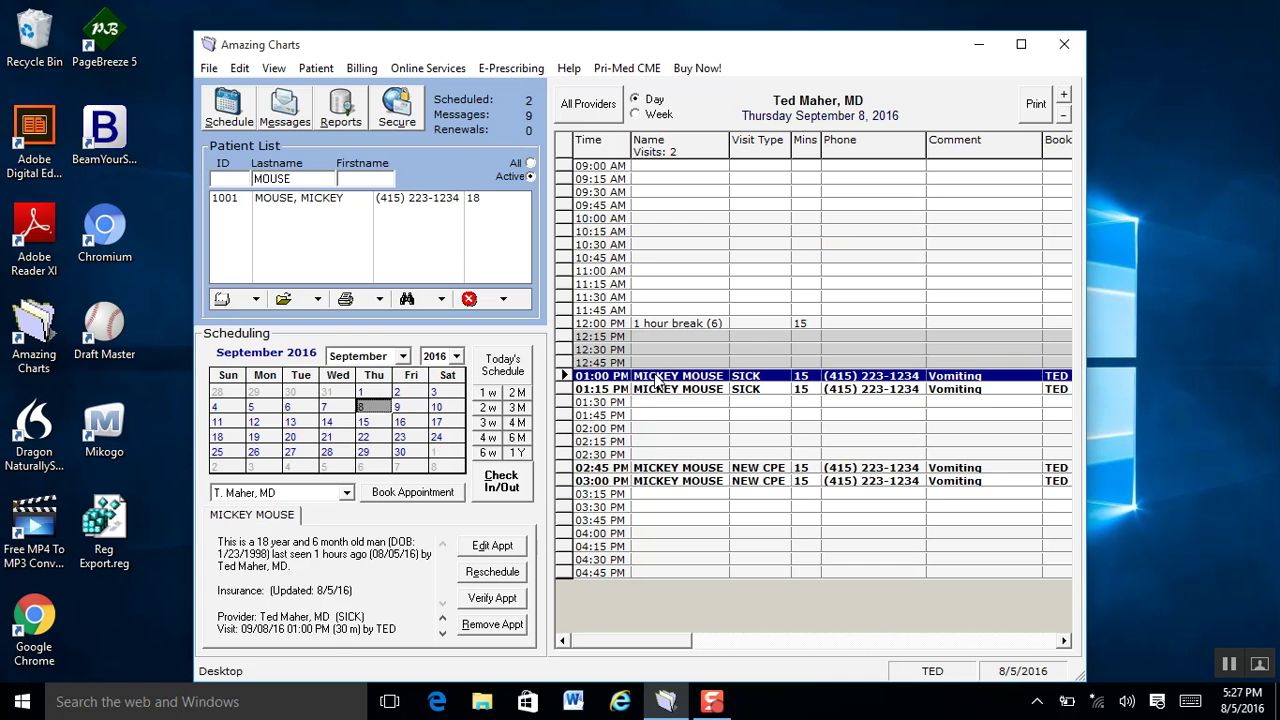
left_click(514, 486)
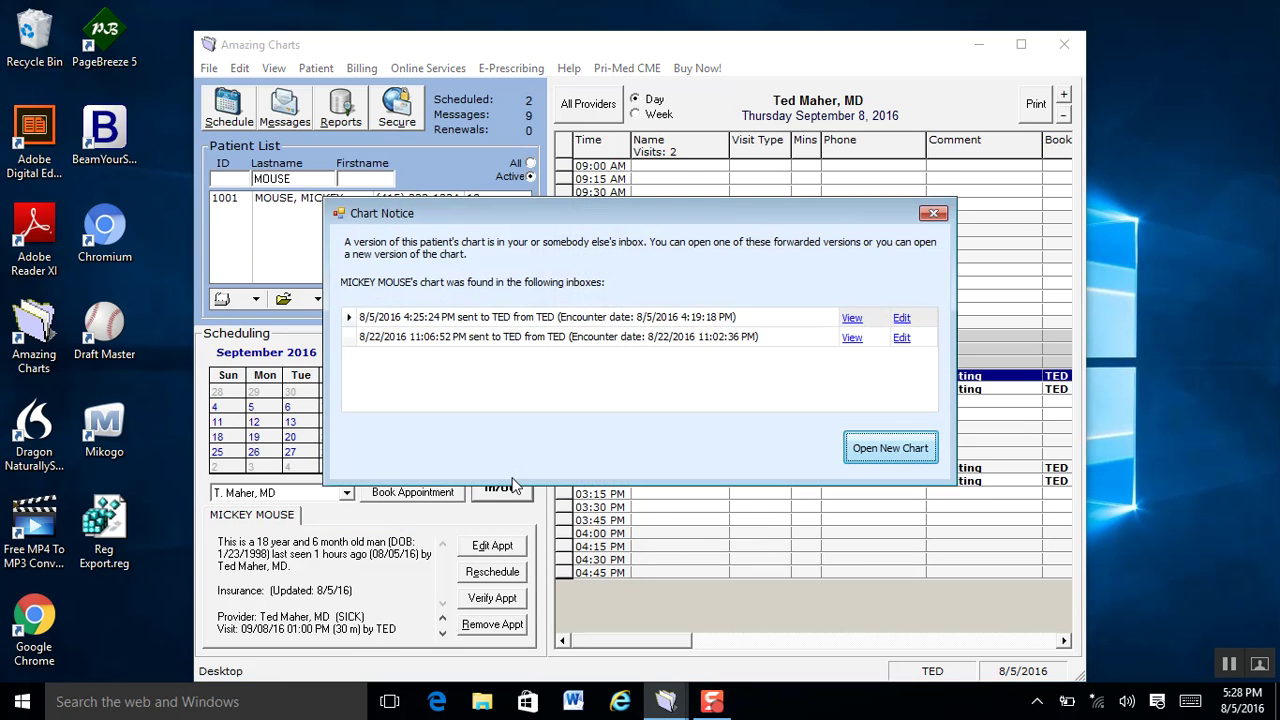
left_click(853, 452)
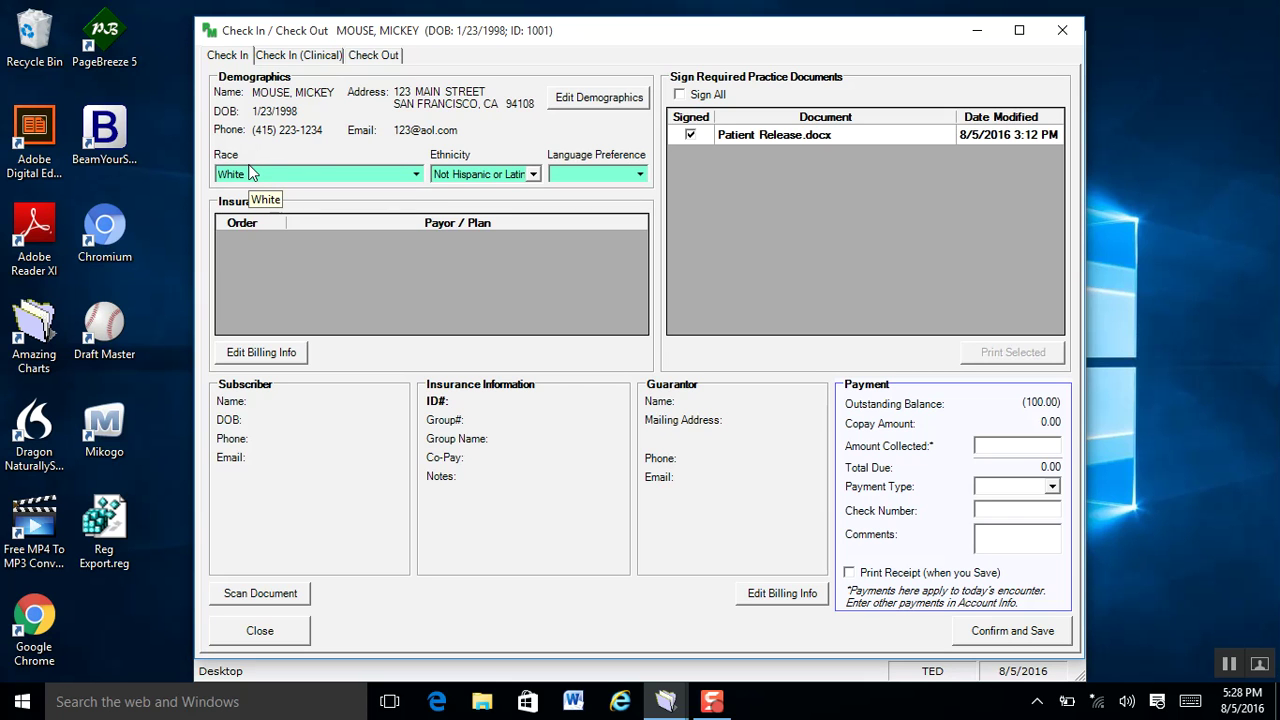
- Select Patient Release.docx and record a 50.00 Check payment with Print Receipt ticked
left_click(845, 142)
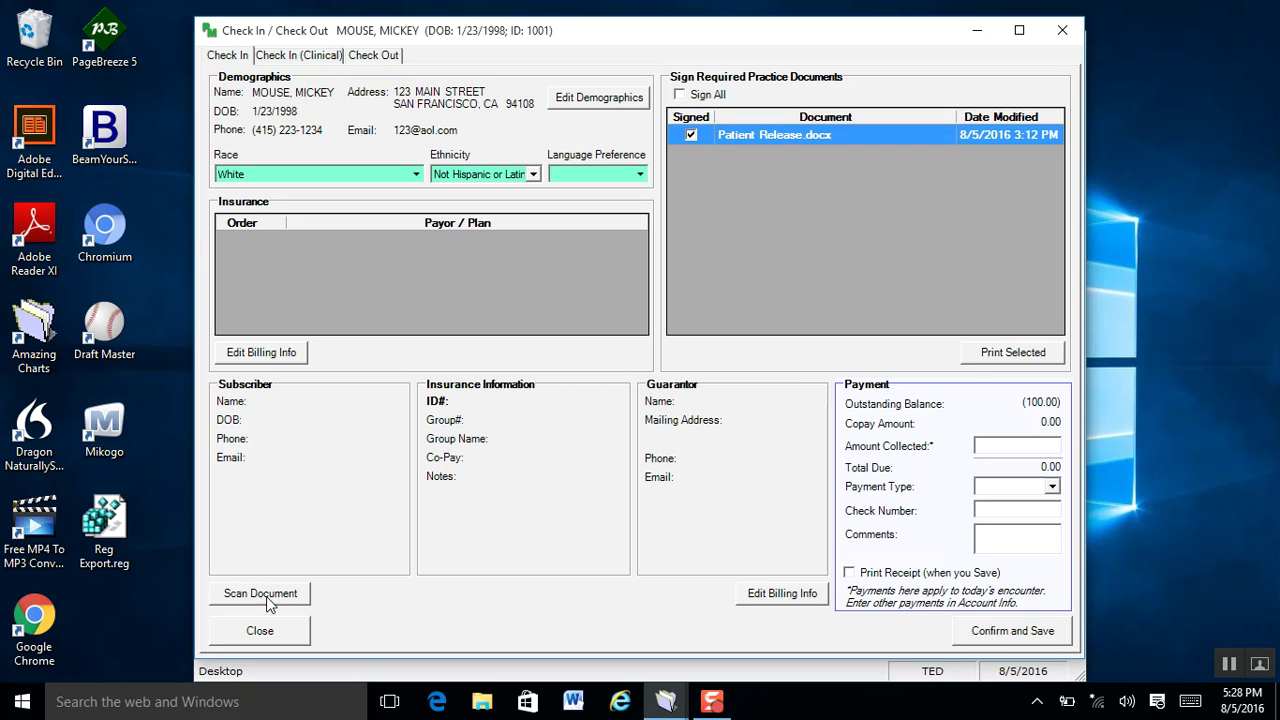
left_click(1008, 446)
type("50")
left_click(1052, 488)
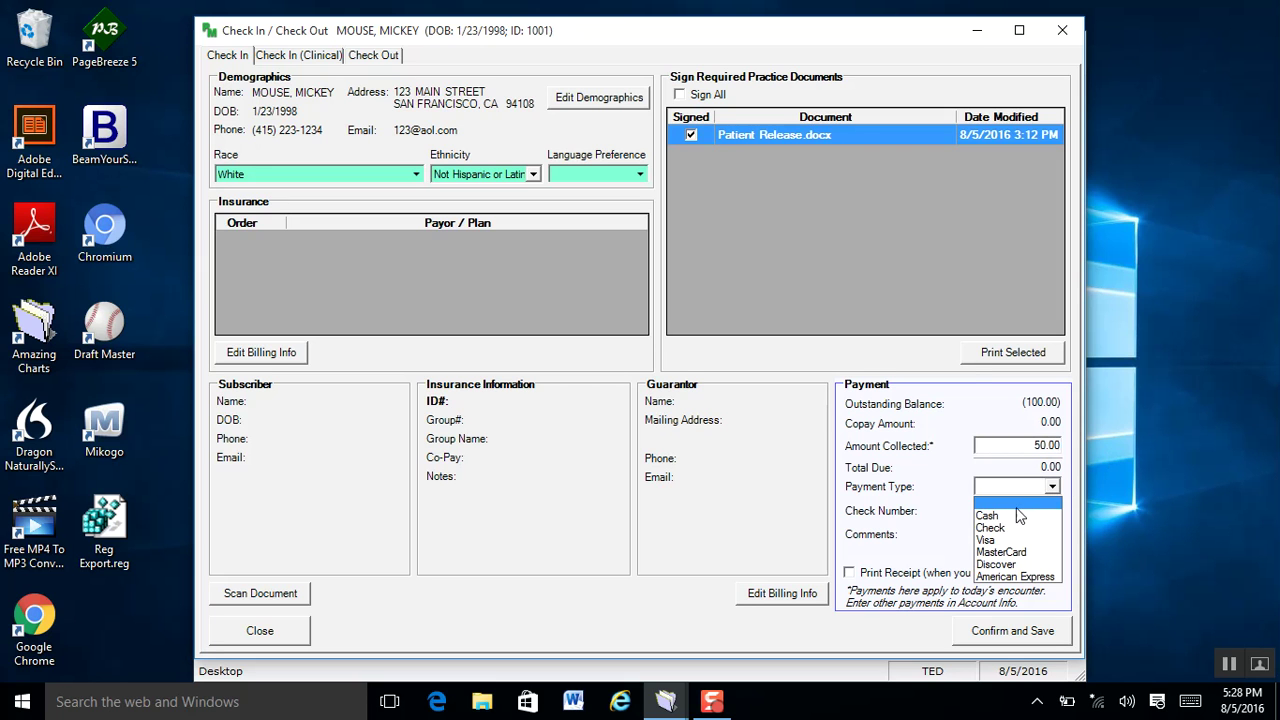
left_click(991, 528)
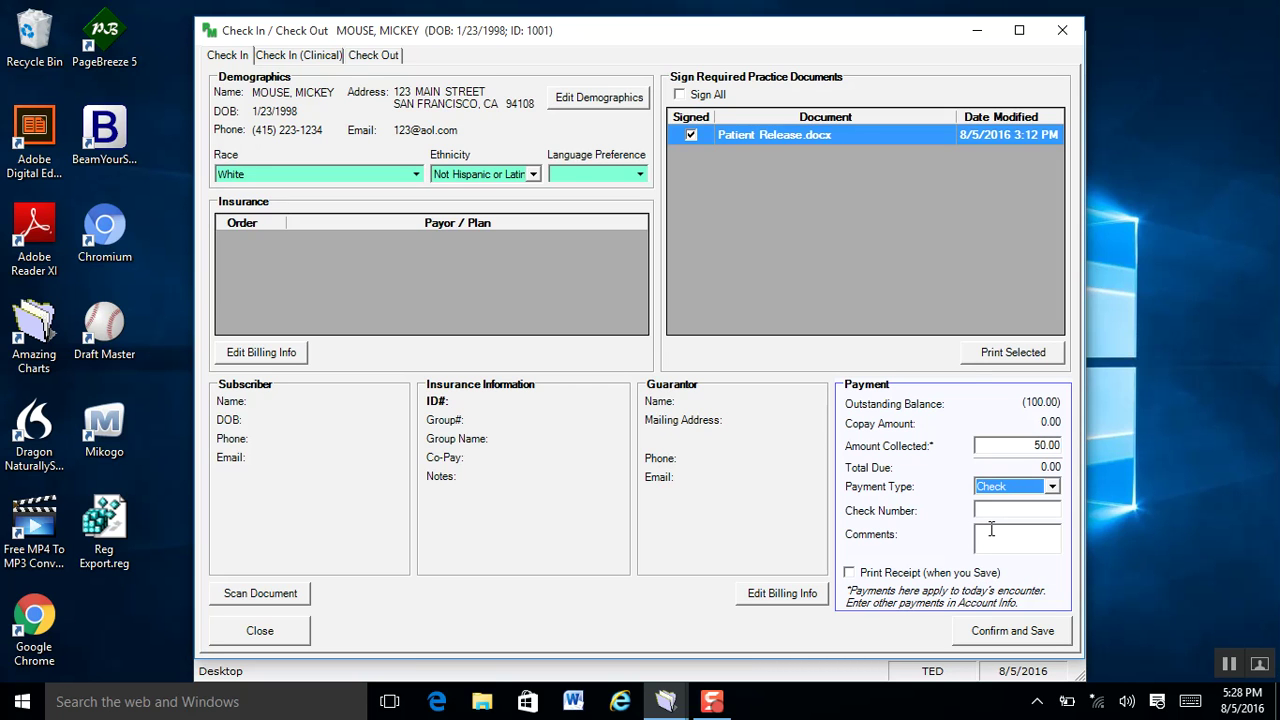
left_click(849, 573)
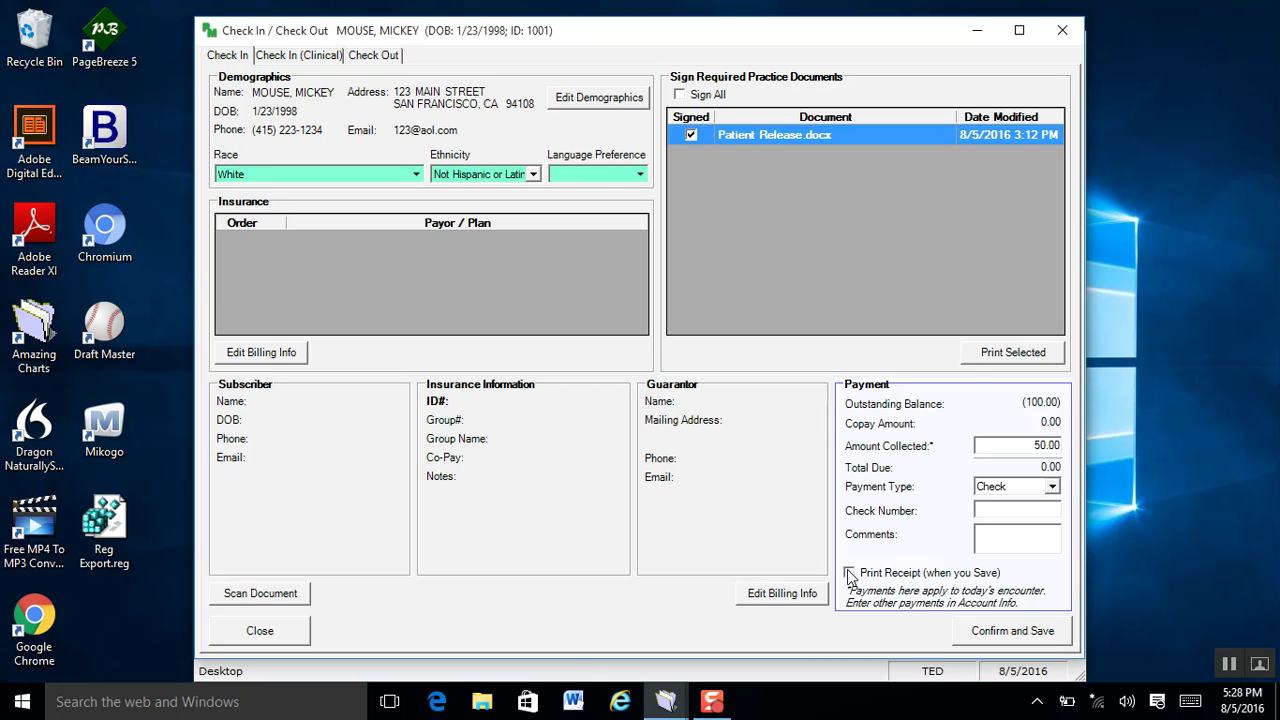
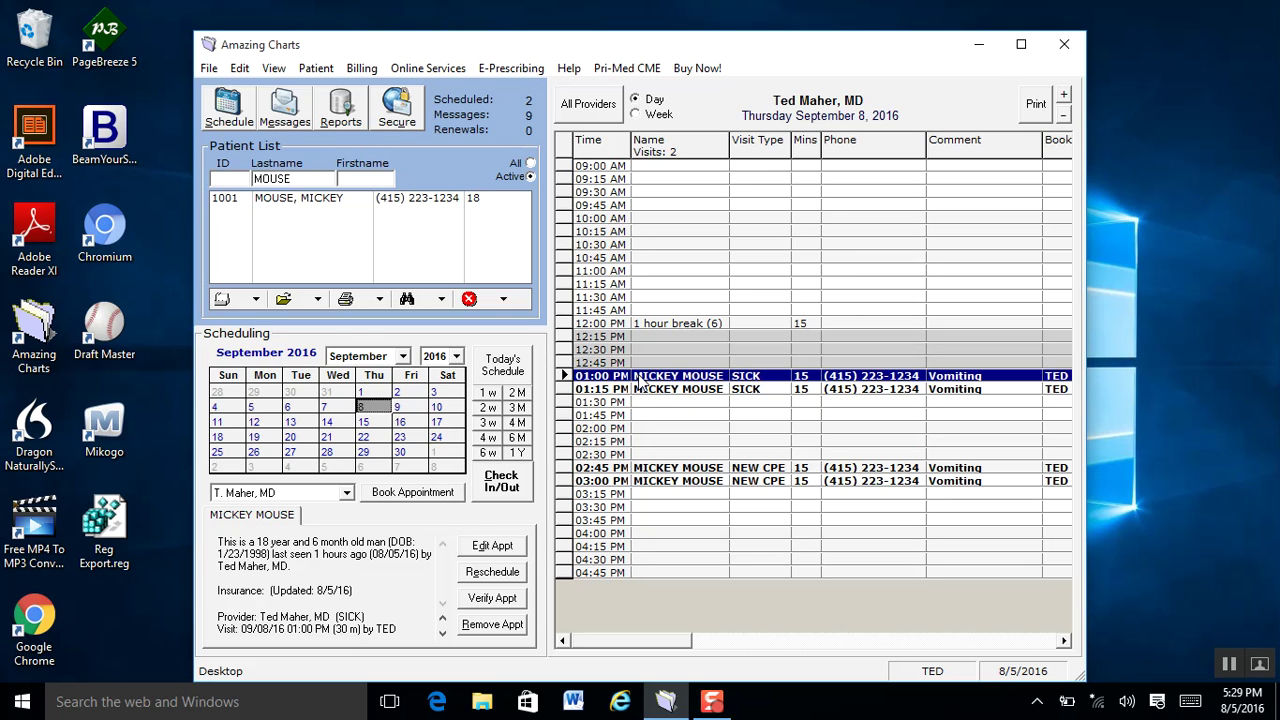
- Open a fresh chart for the patient from the Patient List, not the forwarded inbox versions
mouse_move(642, 386)
left_click(320, 203)
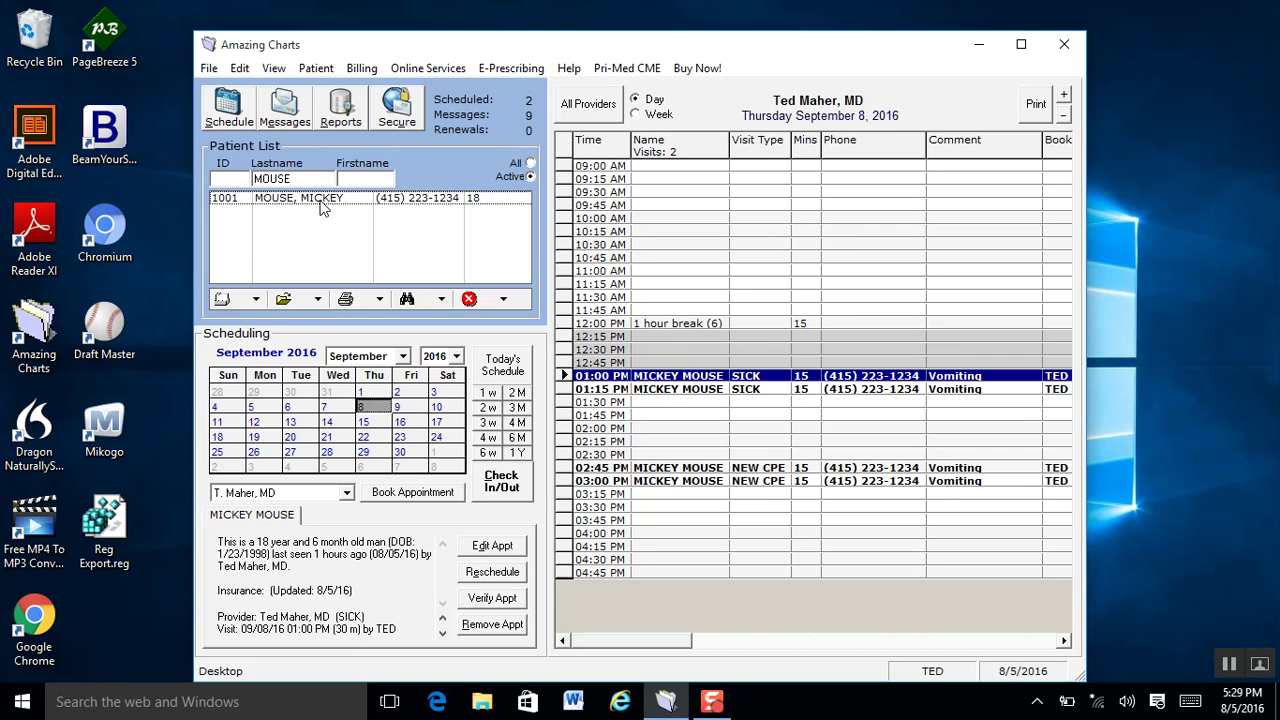
left_click(322, 199)
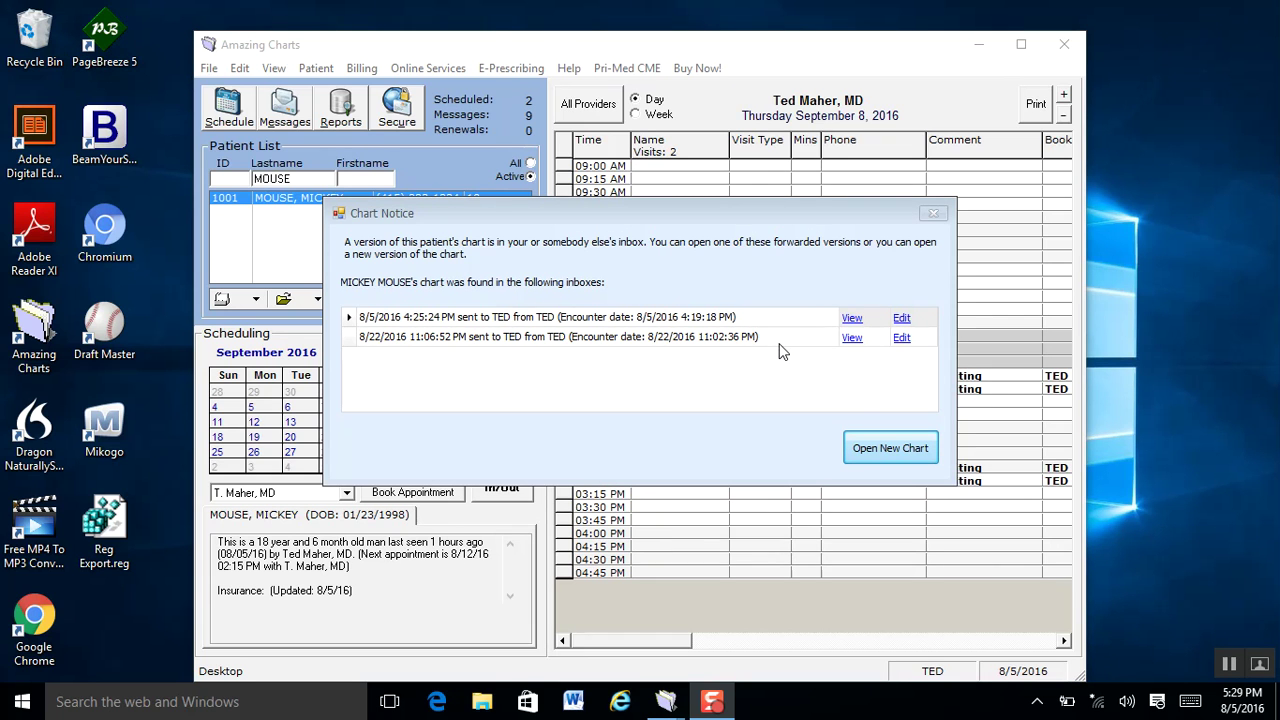
left_click(867, 445)
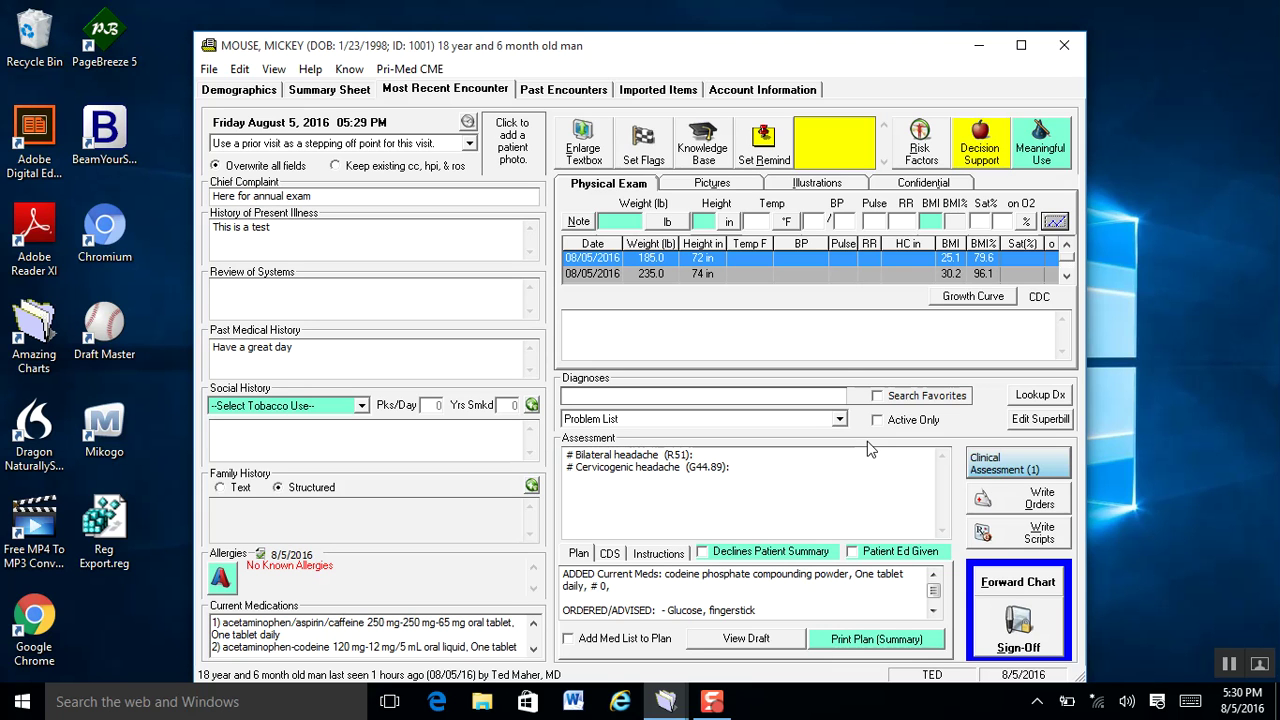
- Create a New Note (Save PFSH) from the File menu after checking Past Encounters
left_click(566, 92)
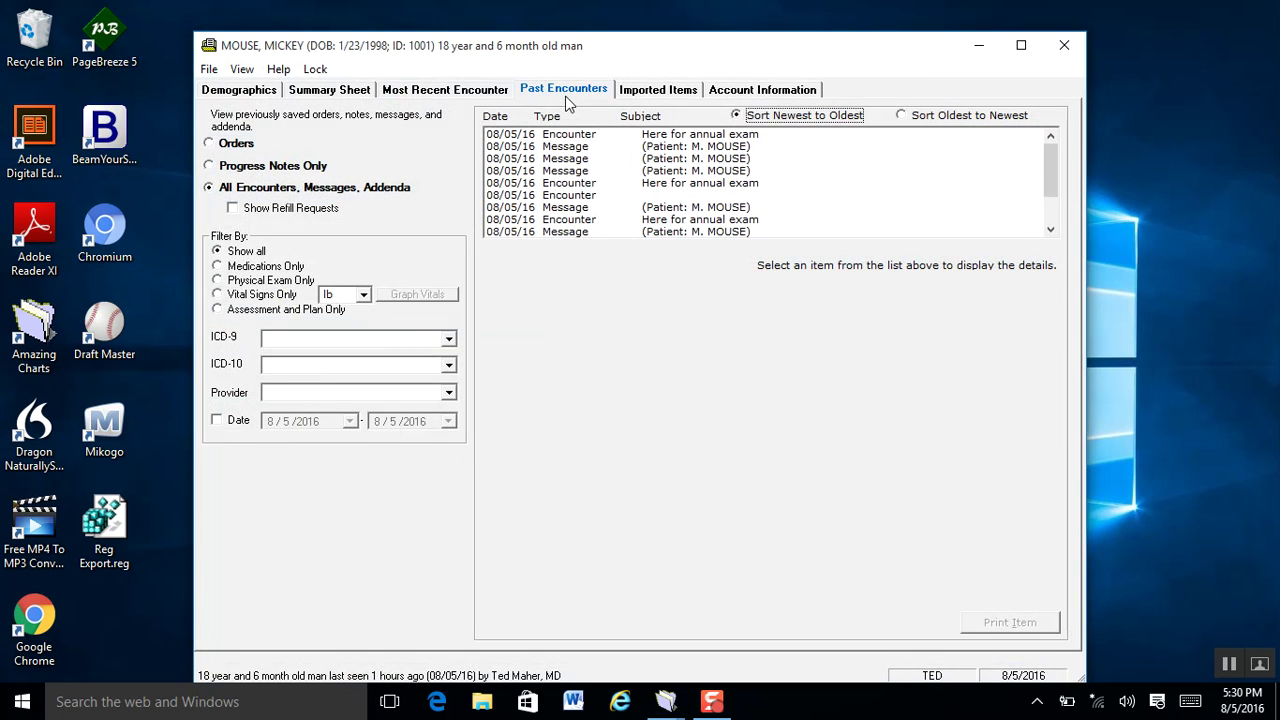
left_click(420, 91)
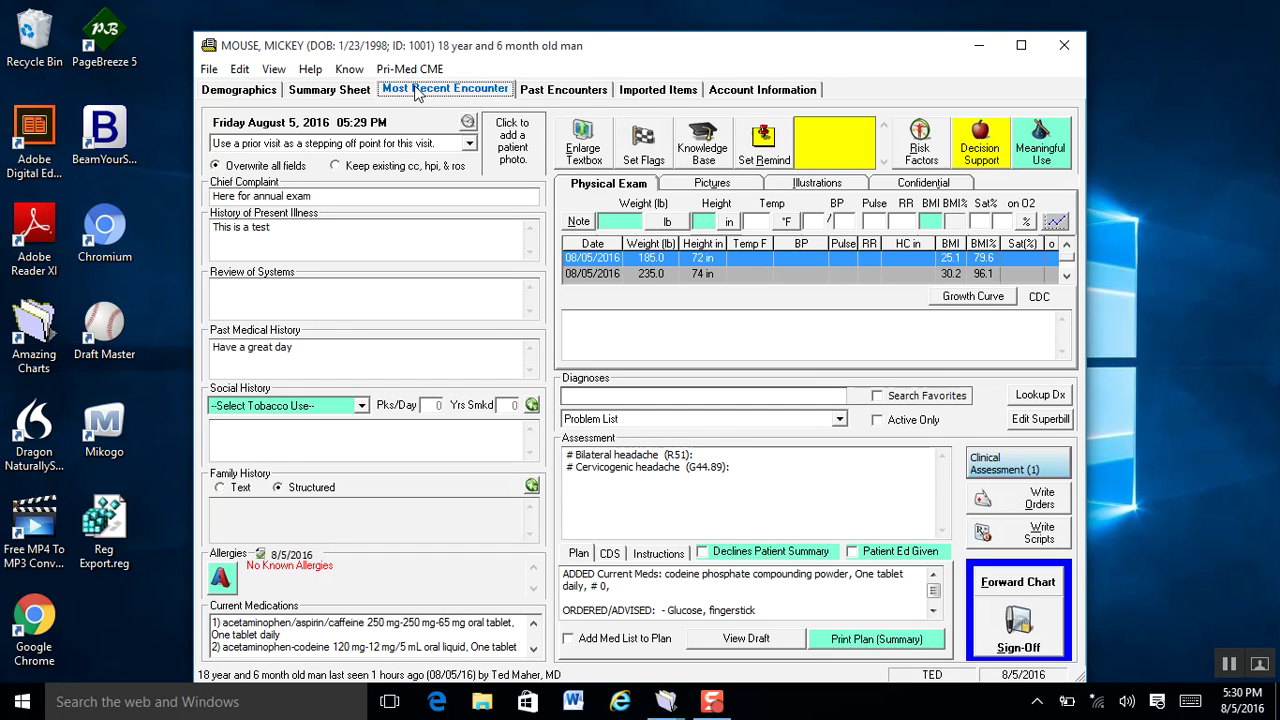
left_click(210, 72)
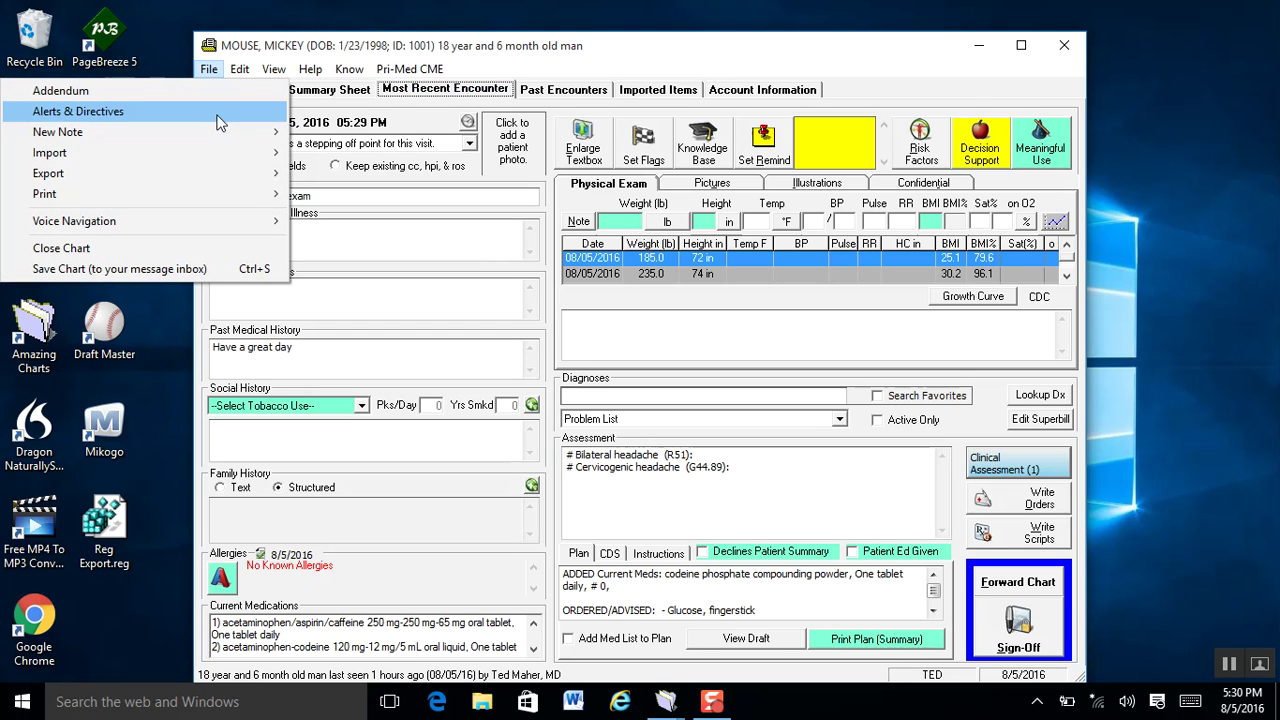
mouse_move(230, 134)
left_click(310, 136)
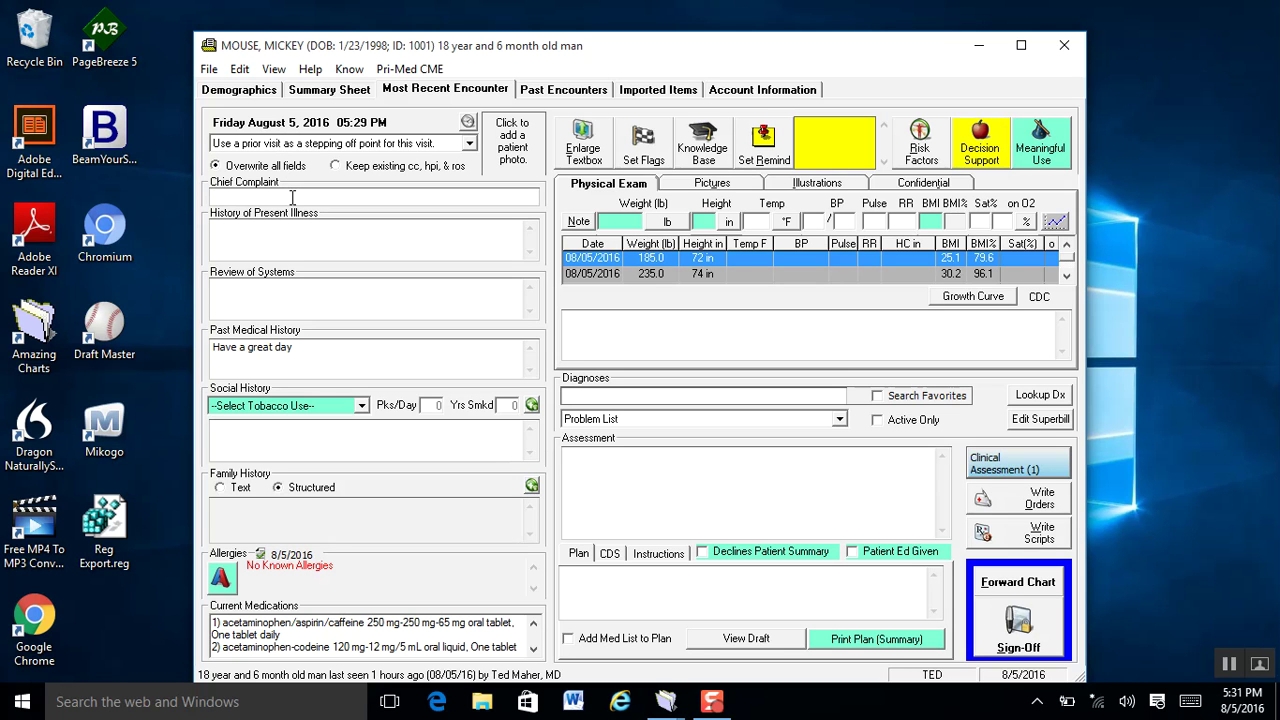
- Fill the chief complaint with 'Here for annual exam' using the Annual template
double_click(283, 199)
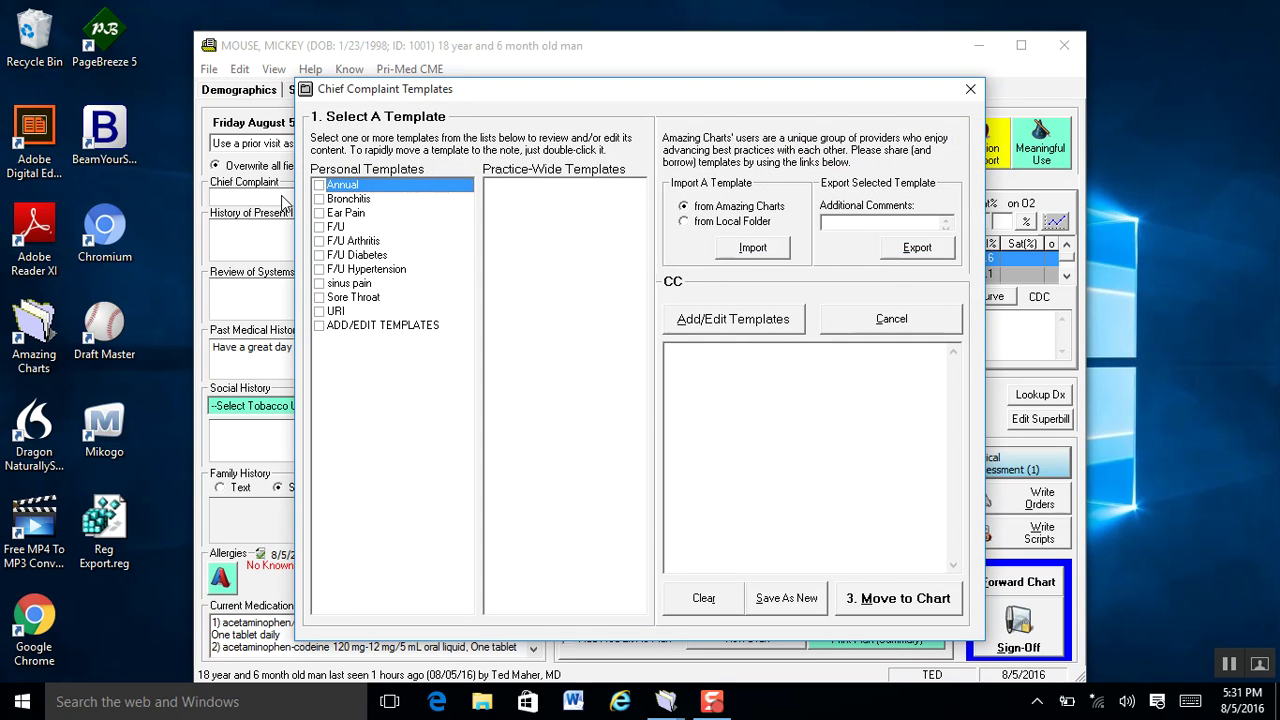
left_click(319, 185)
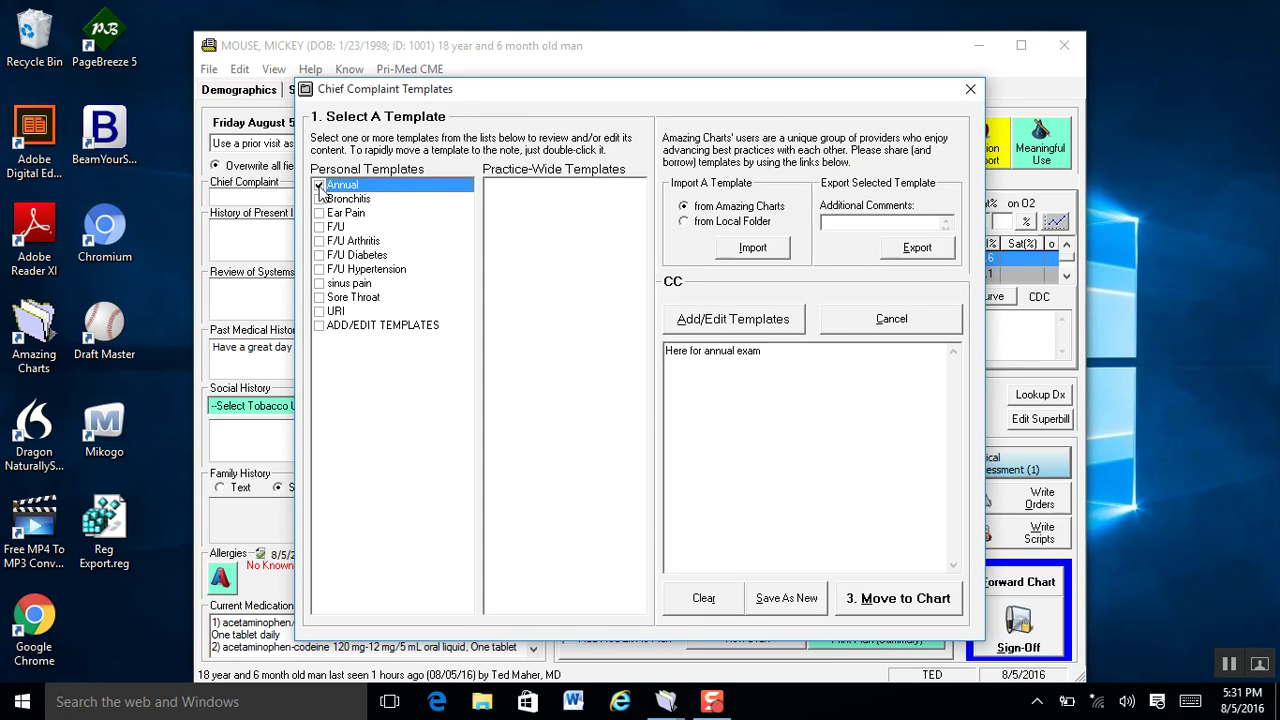
left_click(889, 600)
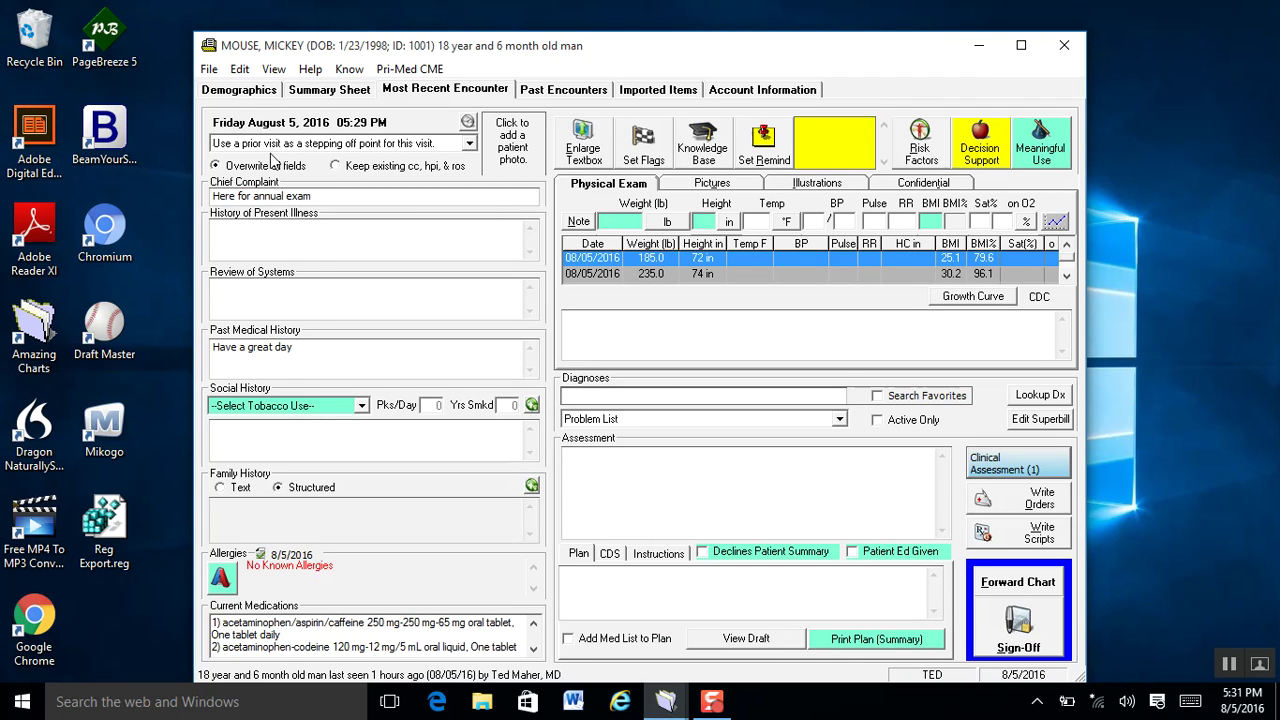
- Write 'This is test' in History of Present Illness and save it as HPI template 'Test 6'
left_click(324, 234)
type("This is test")
left_click_drag(279, 235, 197, 235)
right_click(243, 231)
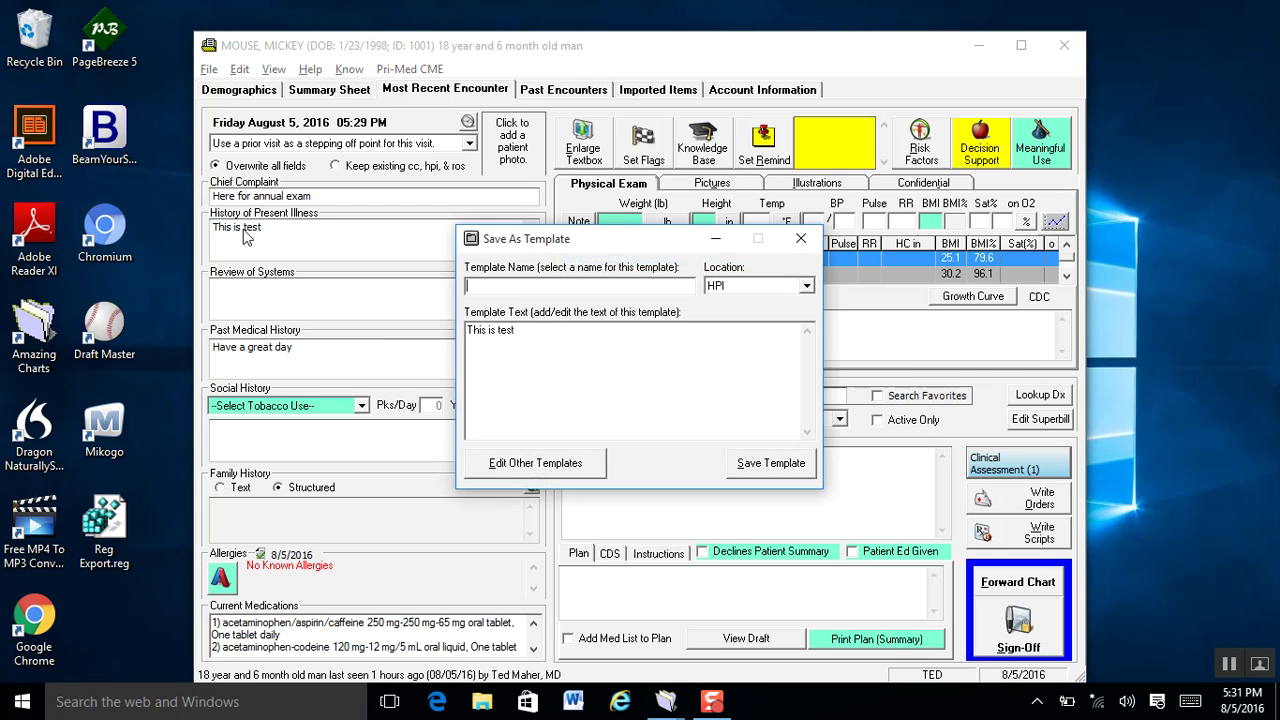
type("Test 6")
left_click(763, 466)
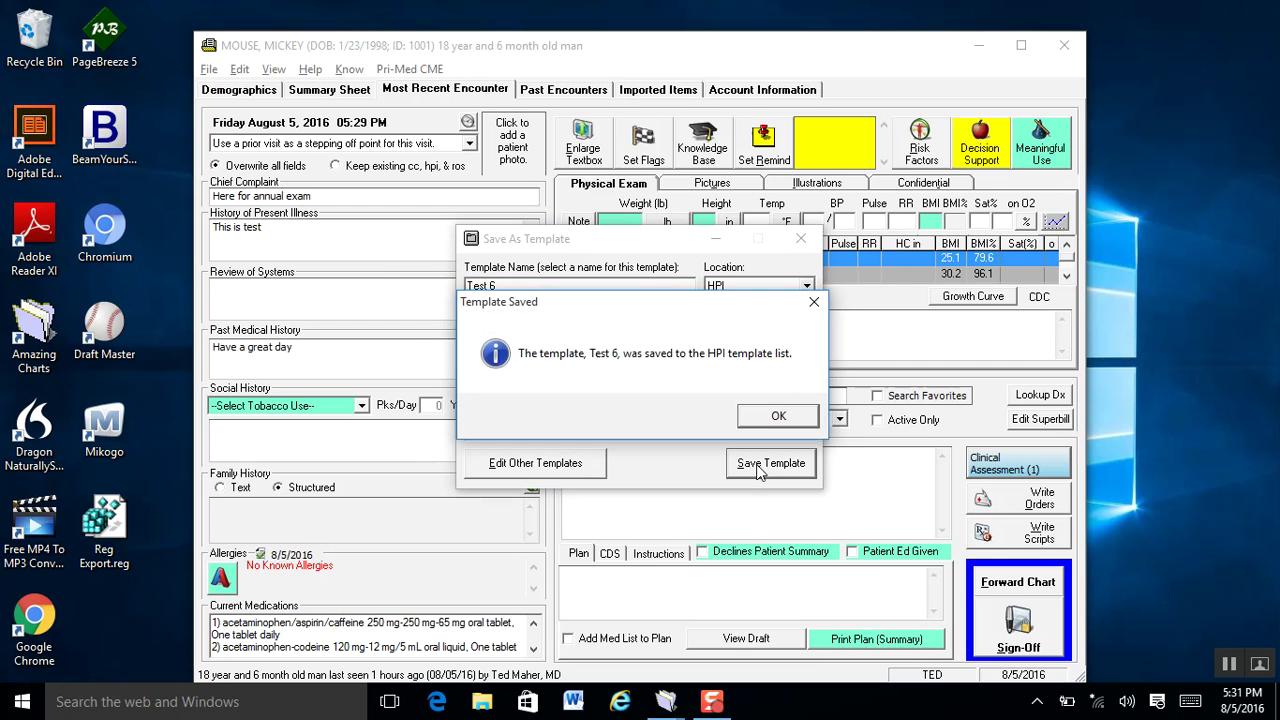
left_click(786, 417)
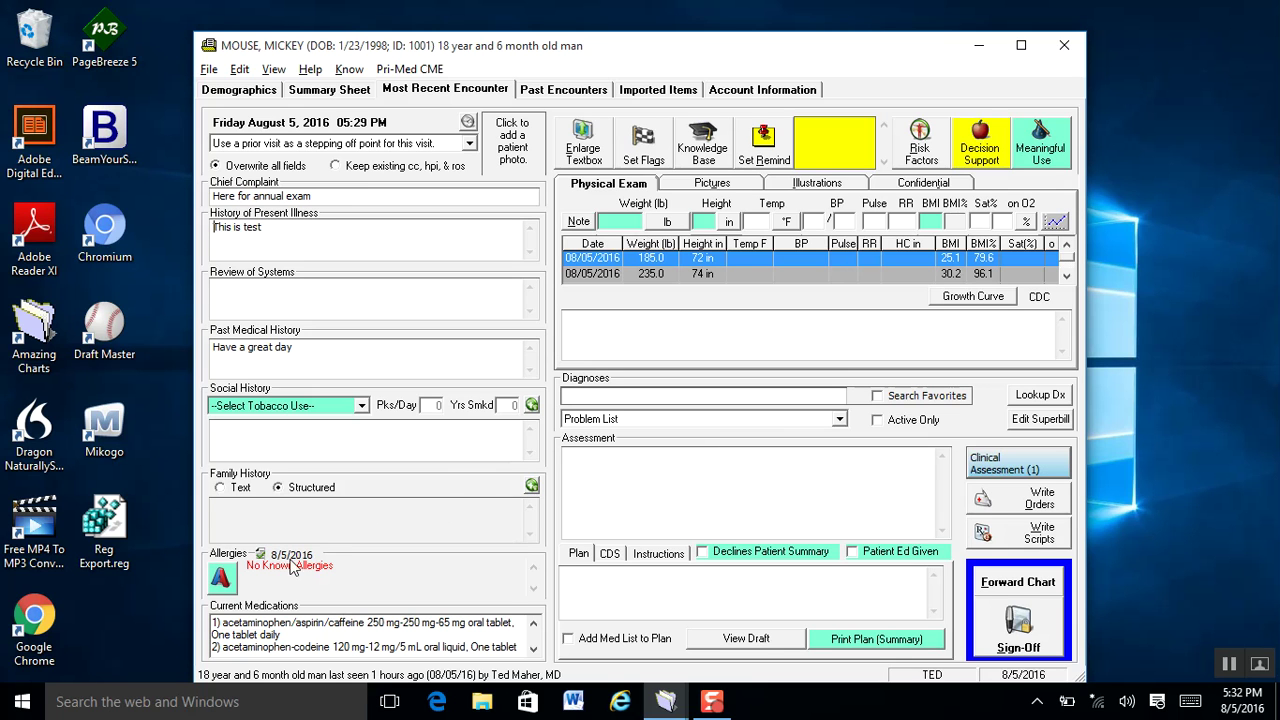
left_click(222, 578)
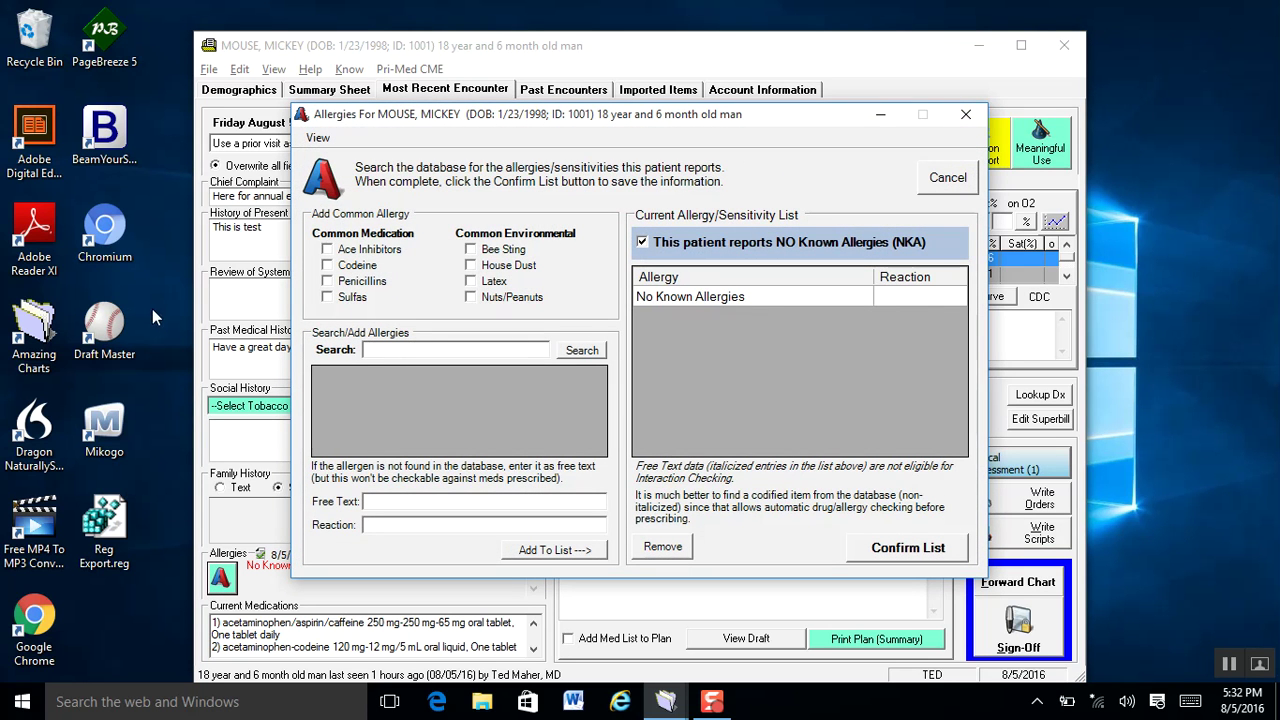
left_click(328, 250)
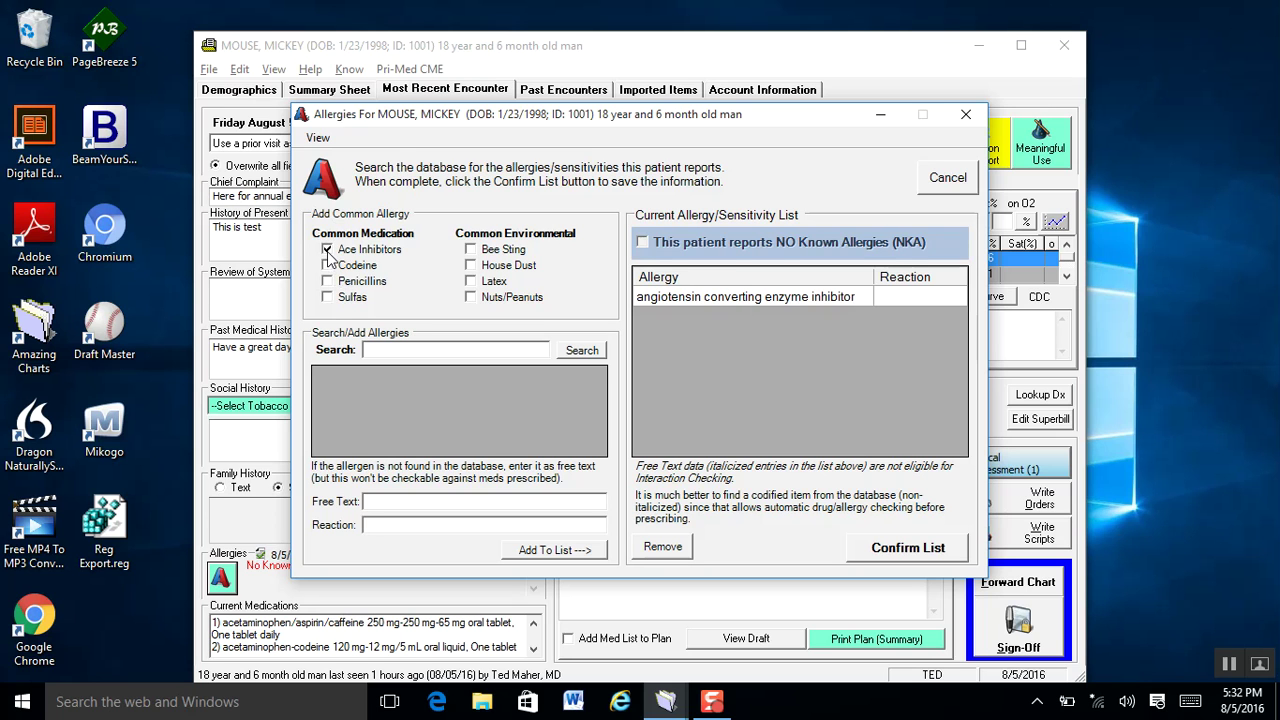
left_click(472, 250)
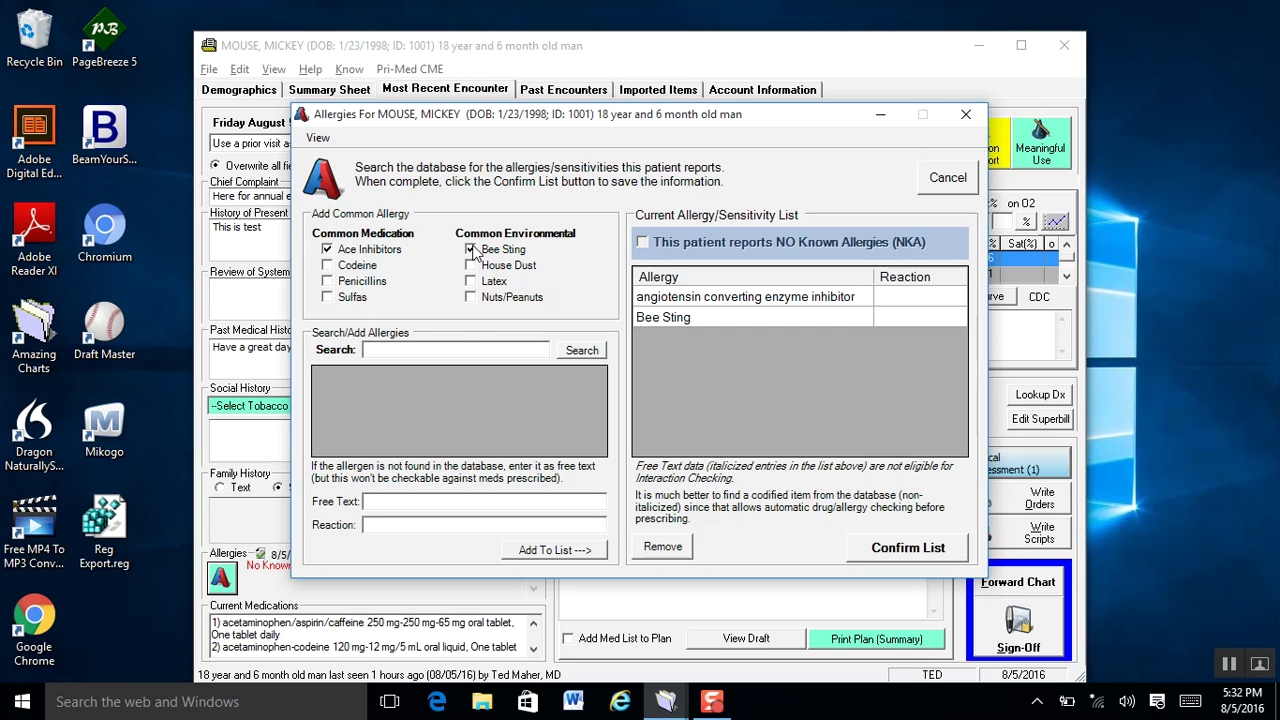
left_click(449, 351)
type("cod")
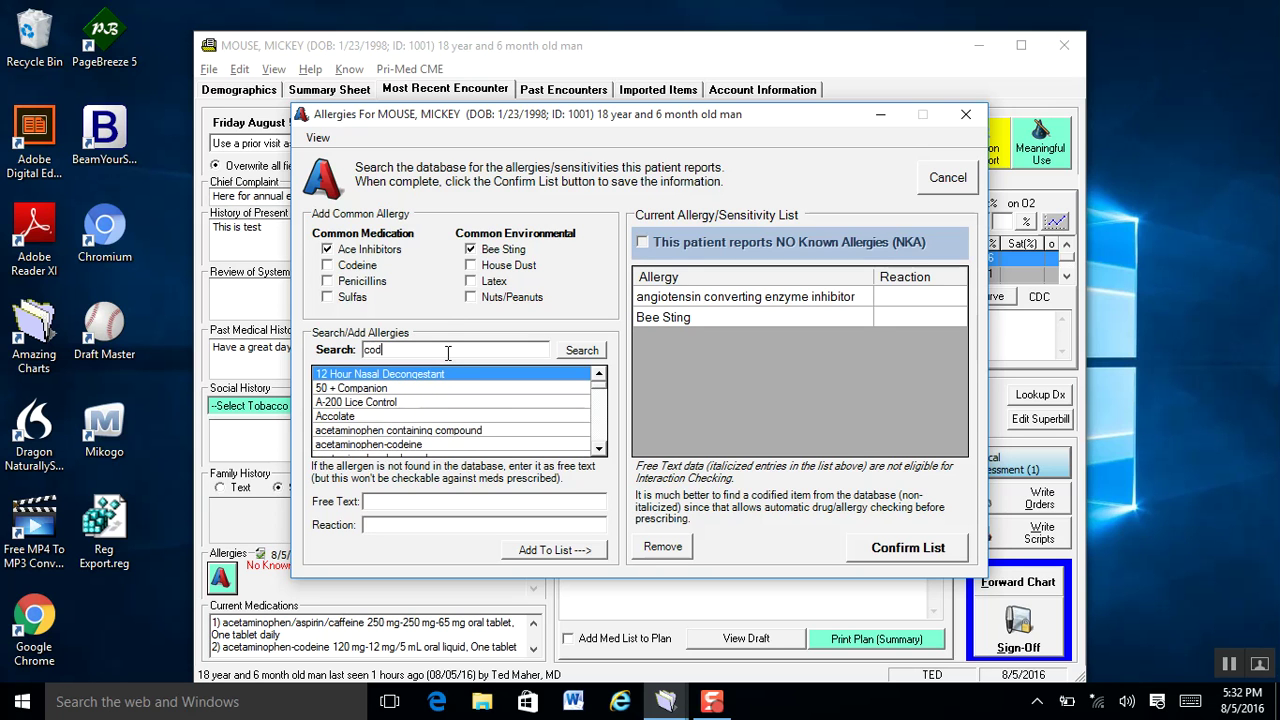
type("eine")
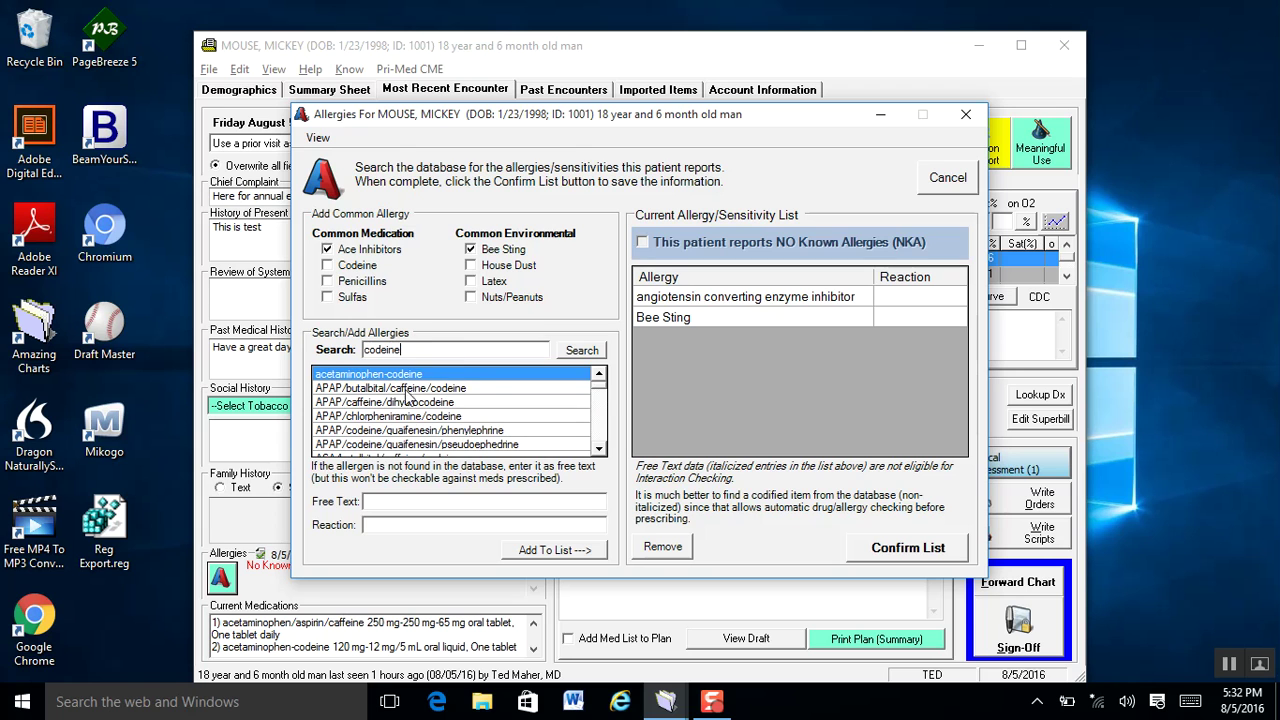
left_click(327, 250)
left_click(470, 250)
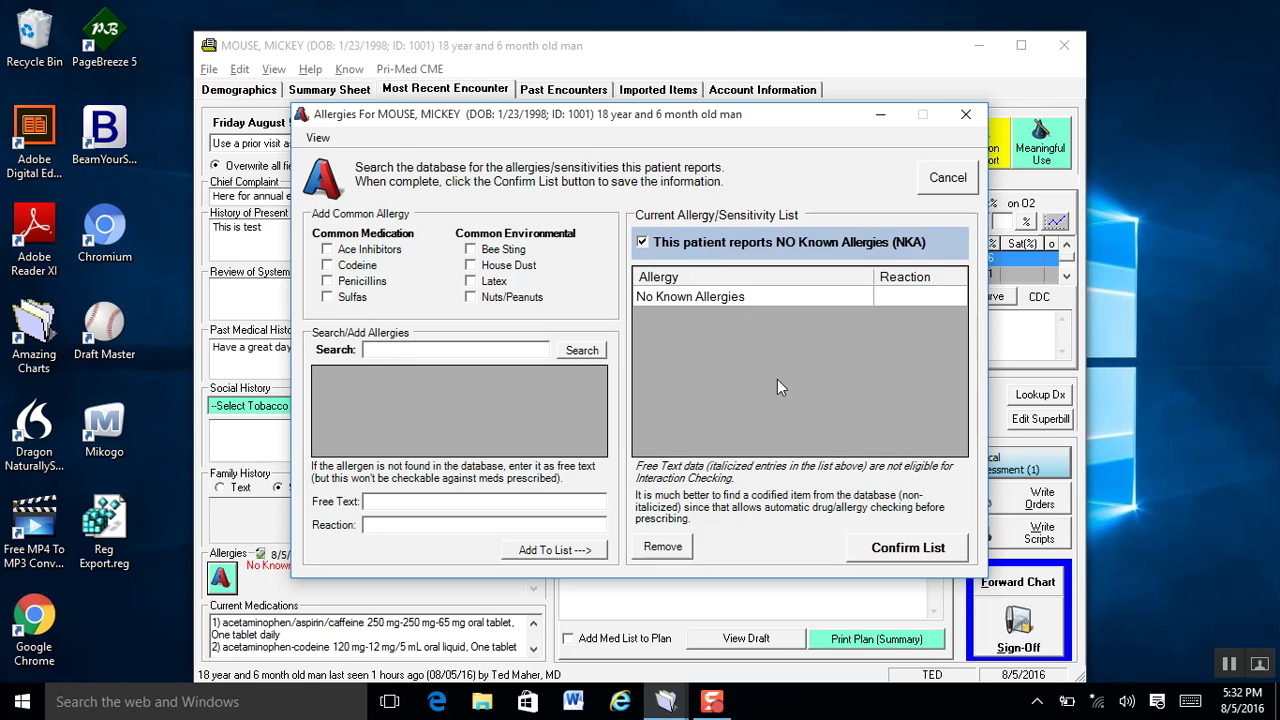
left_click(886, 555)
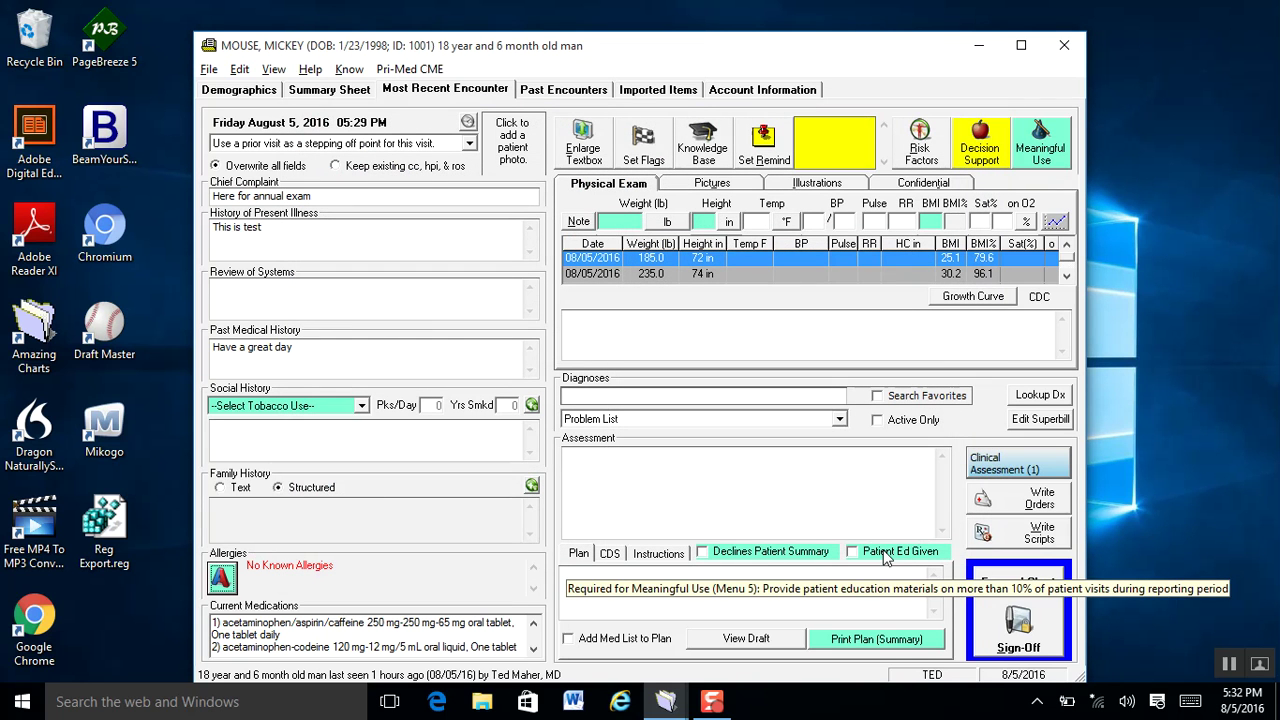
- Choose codeine phosphate compounding powder in current medications with sig one tablet in the morning
left_click(377, 622)
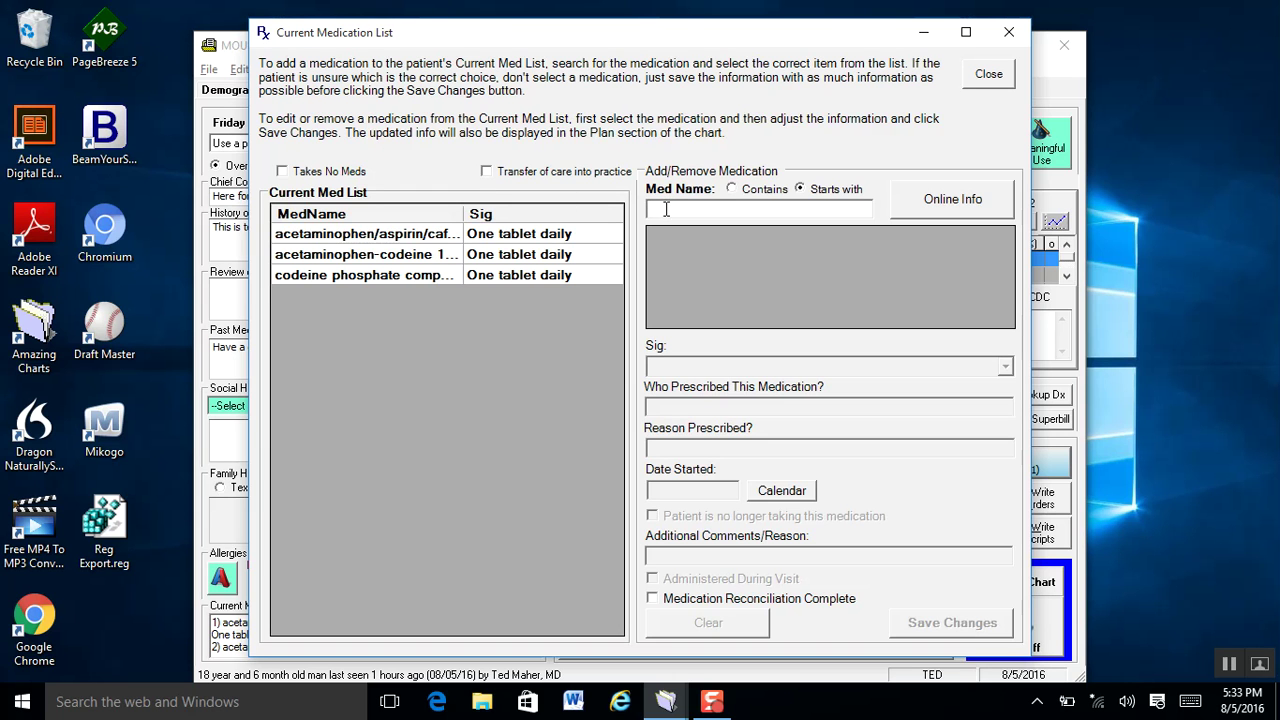
type("codeine")
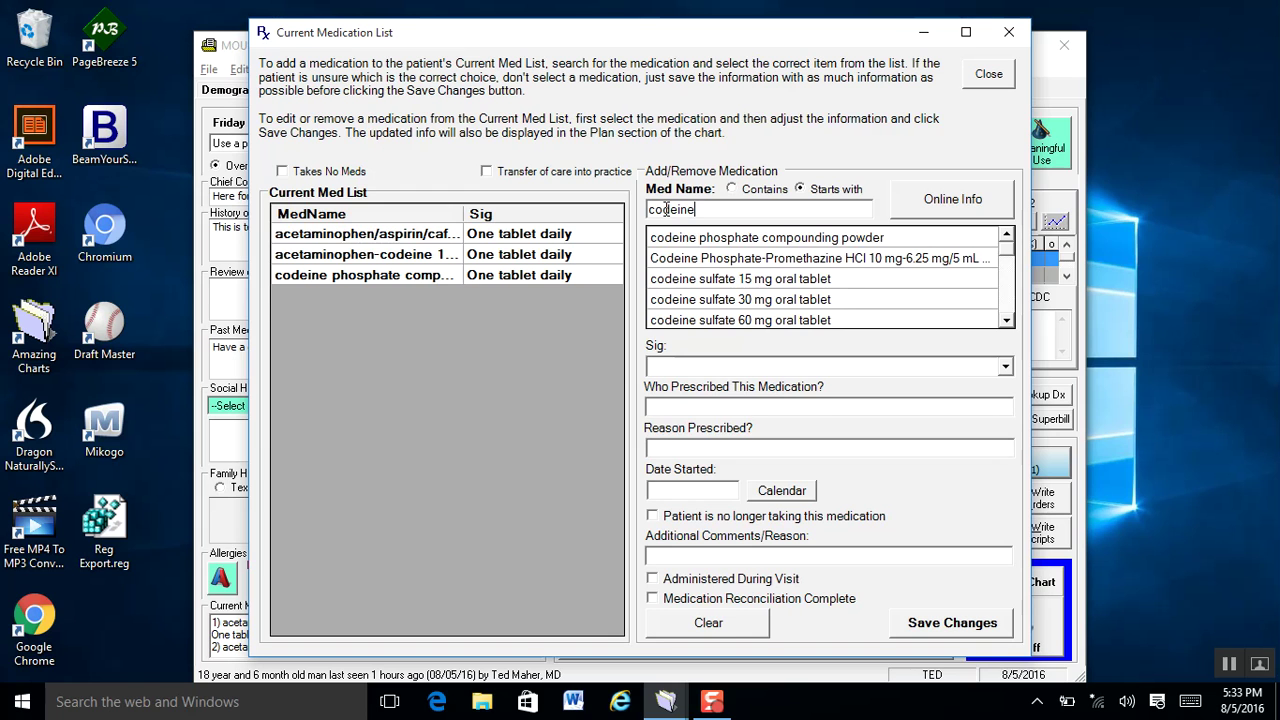
left_click(686, 240)
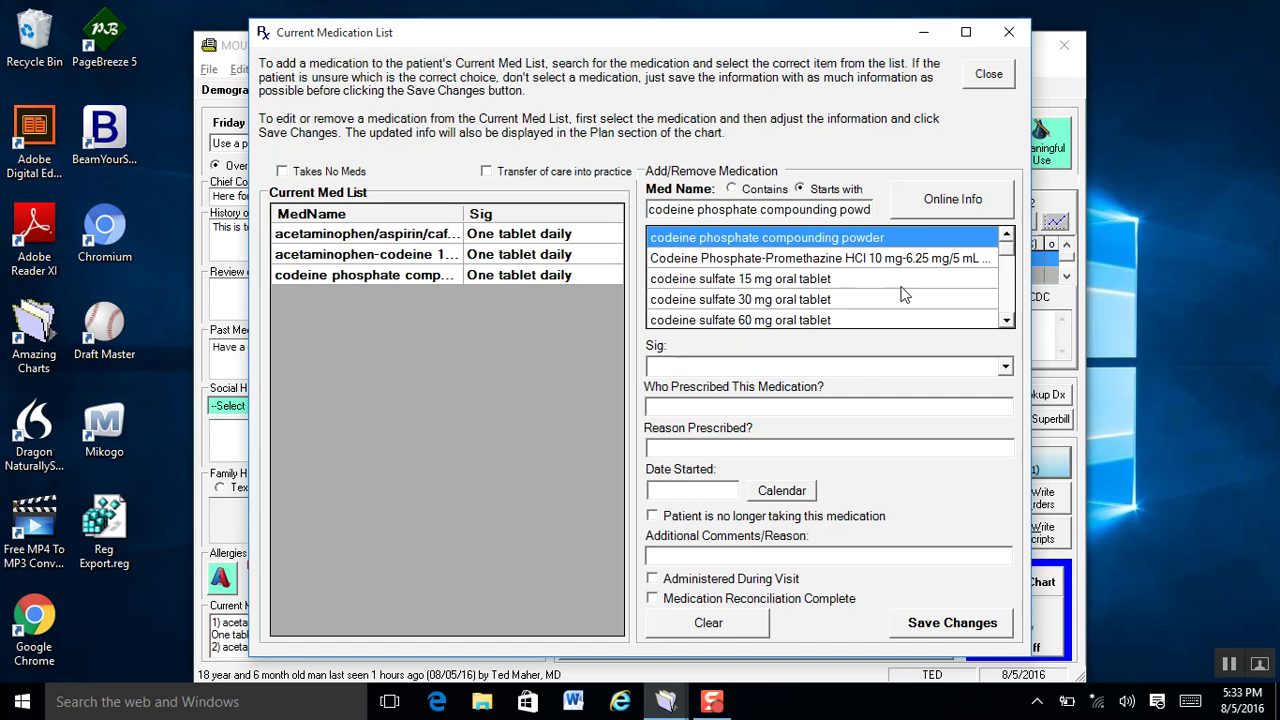
left_click(1000, 368)
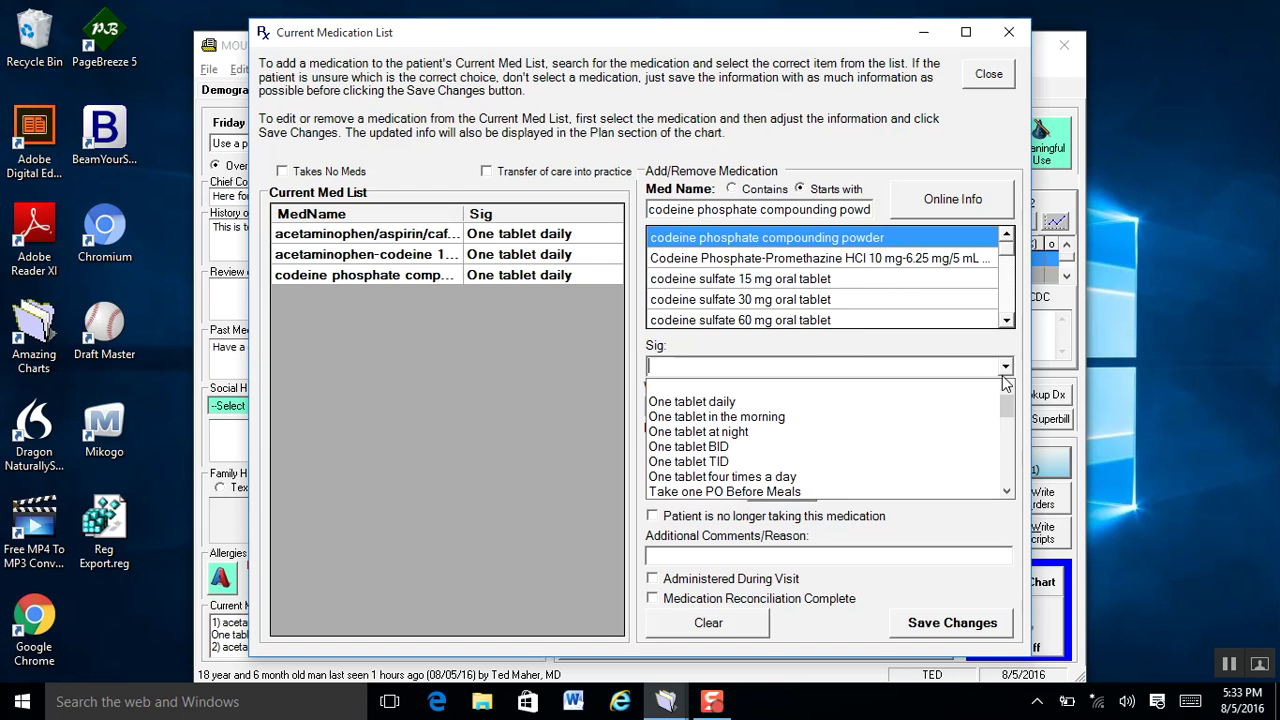
left_click(905, 417)
- Enter the prescriber's name and reason Headache, save the medication, then enter weight 185
left_click(801, 408)
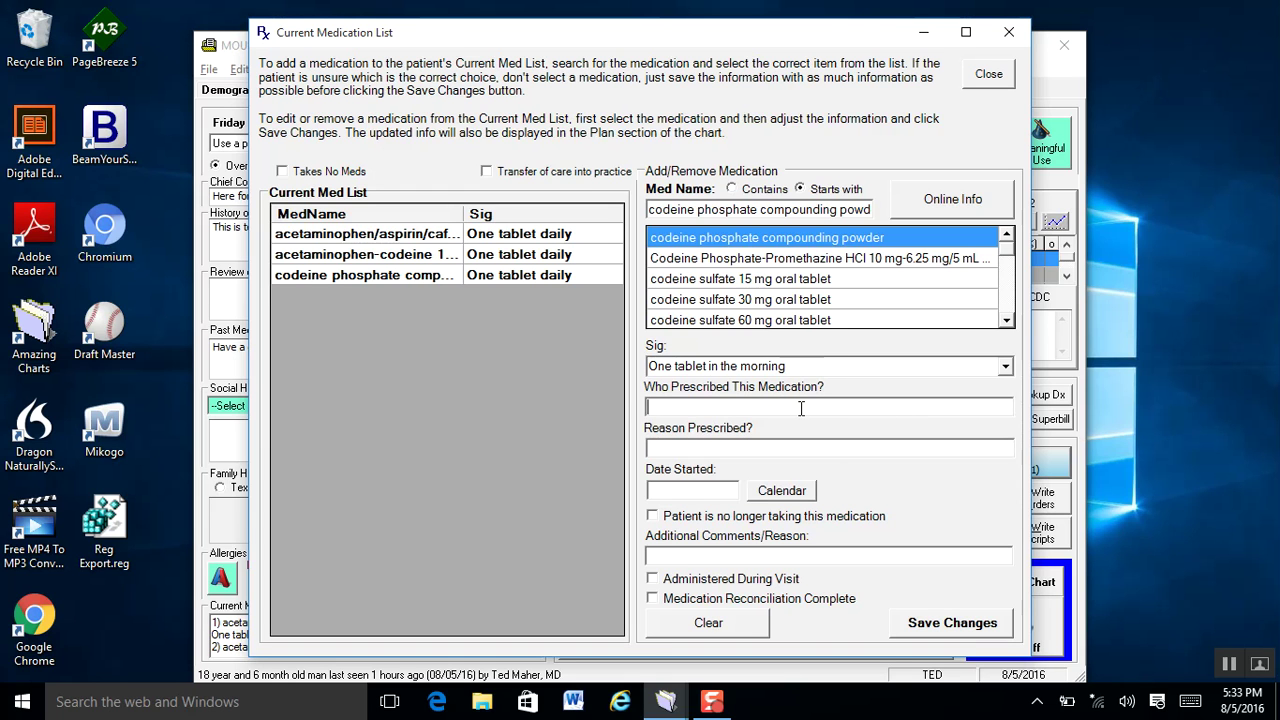
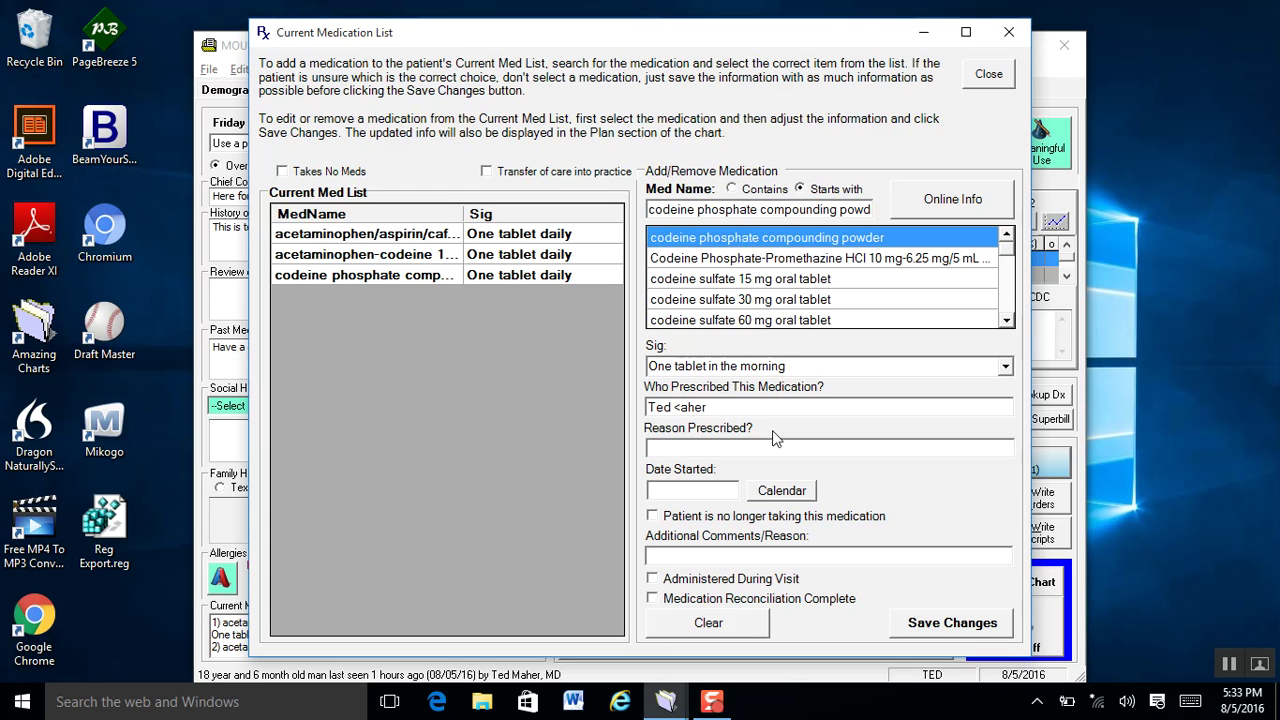
left_click(677, 407)
key("BackSpace")
type("M")
left_click(677, 447)
type("Vomti")
key("BackSpace")
key("BackSpace")
key("BackSpace")
key("BackSpace")
key("BackSpace")
type("Headache")
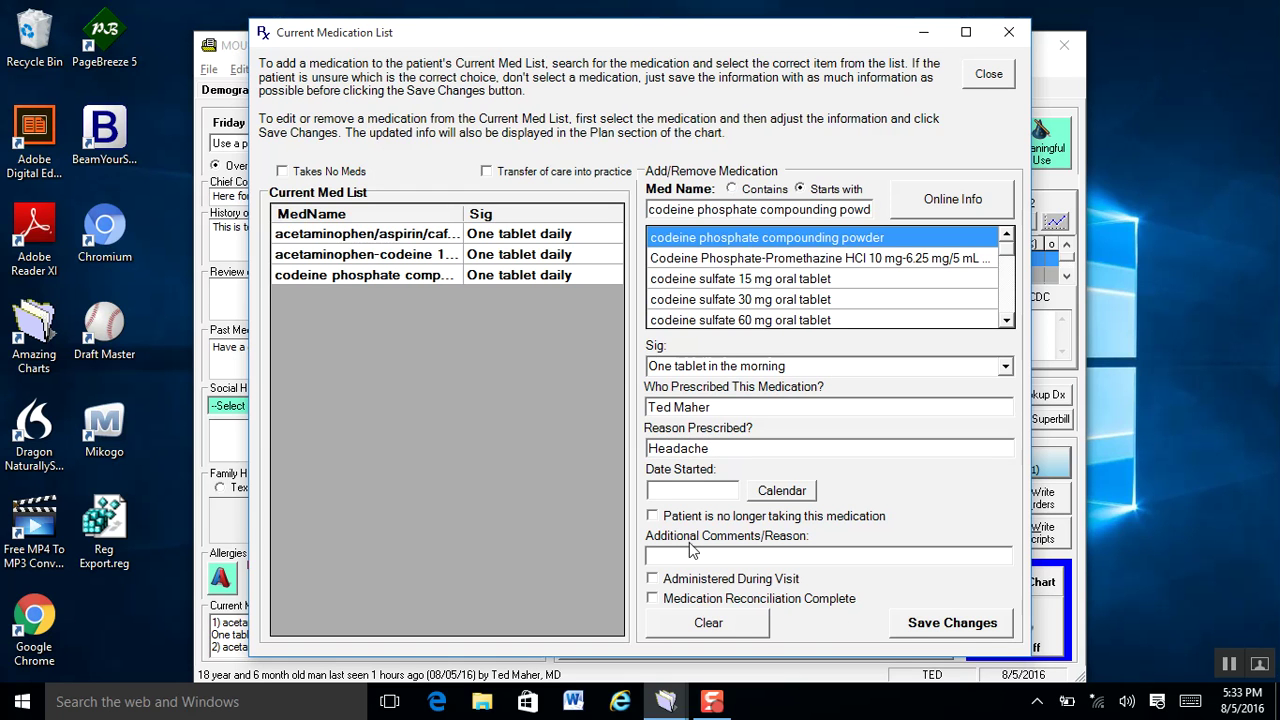
left_click(968, 623)
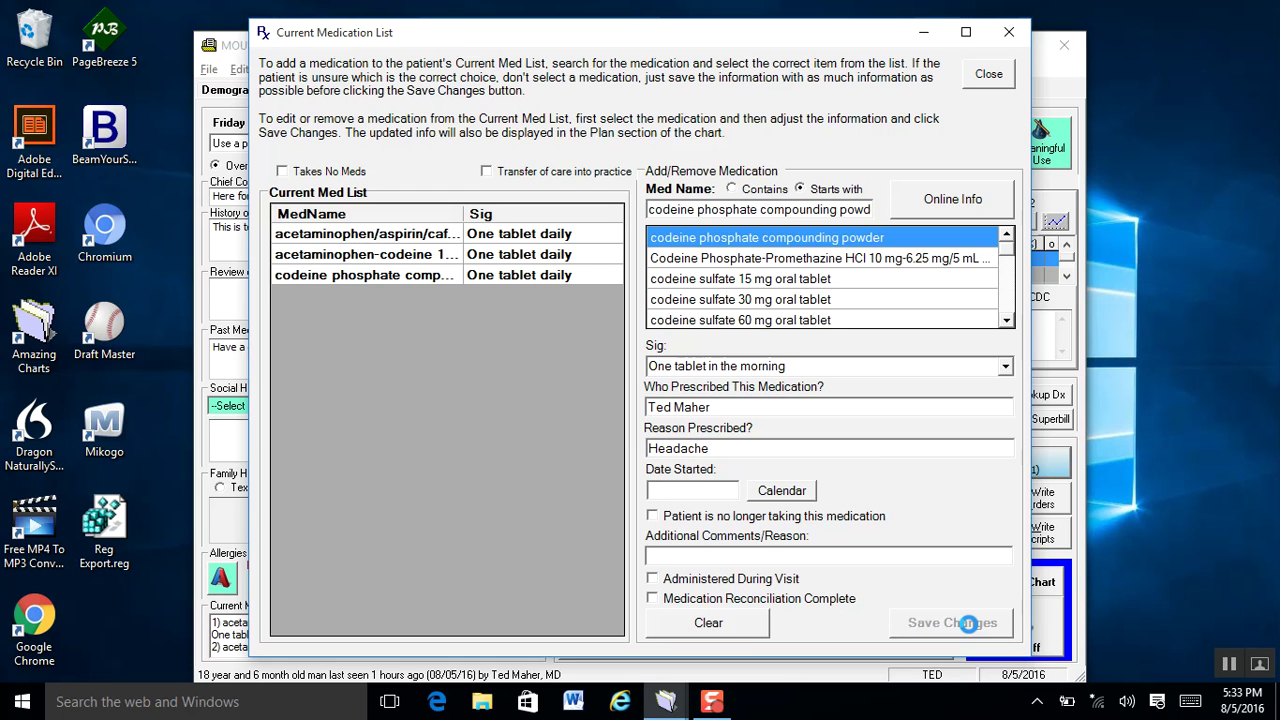
left_click(972, 76)
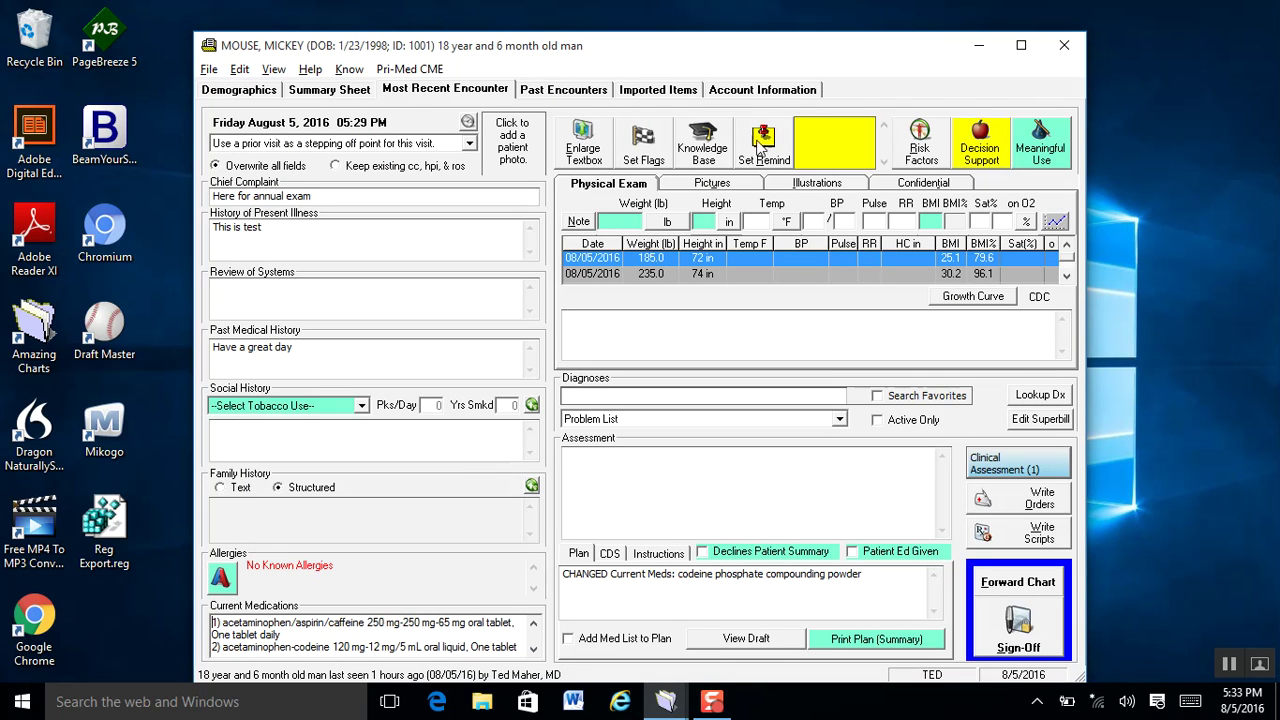
left_click(634, 224)
type("185")
- Enter height 72 in to calculate BMI 25.1, then review the vital sign graph
key("Tab")
type("72")
left_click(806, 222)
left_click(1057, 220)
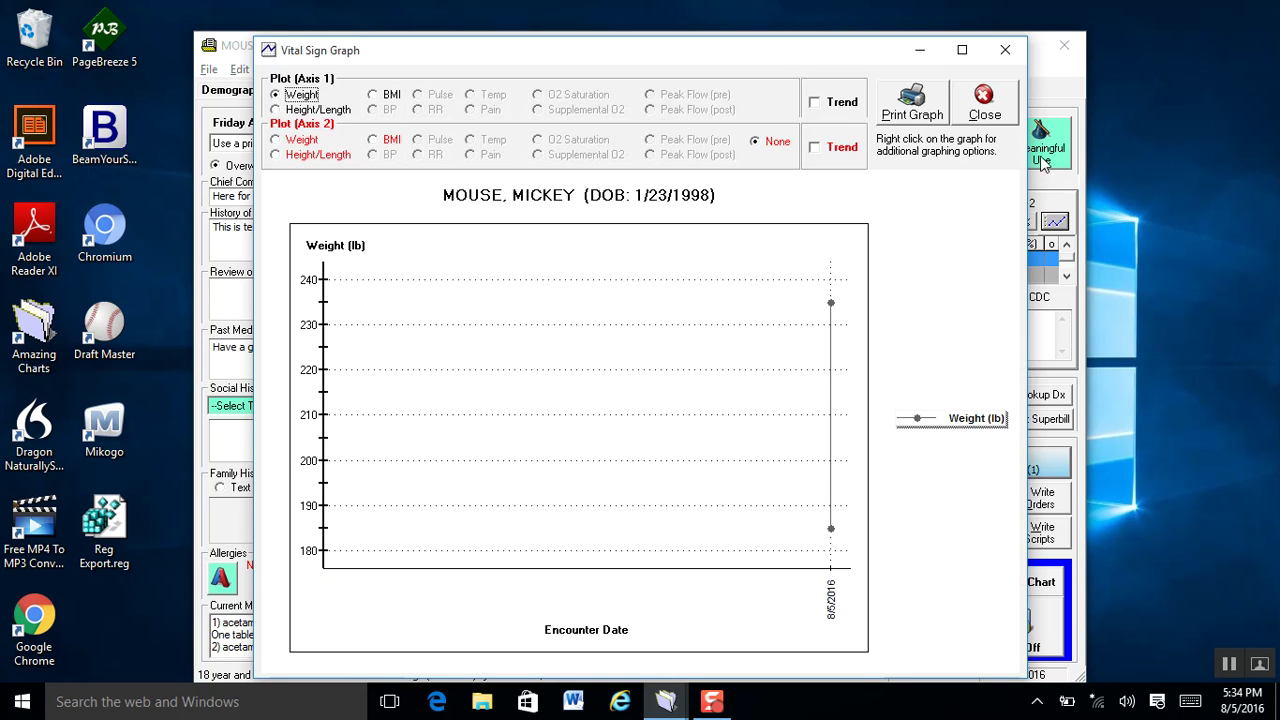
left_click(986, 104)
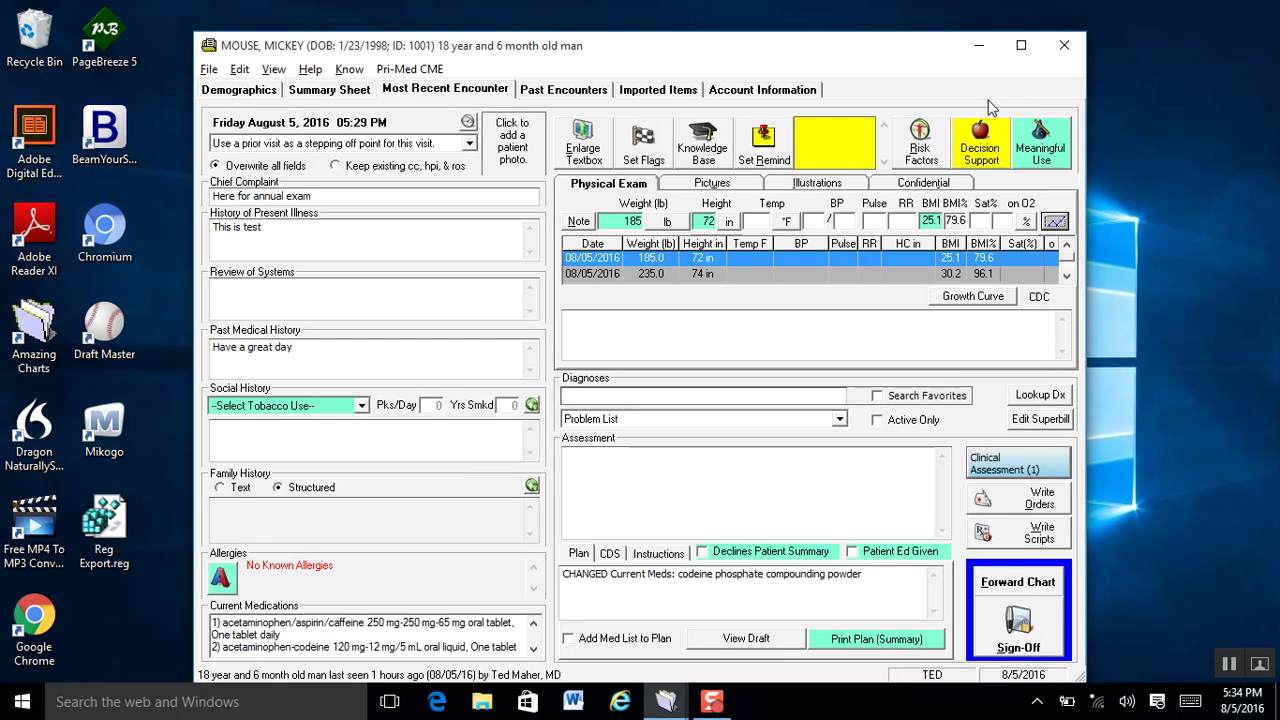
- Look up 'Headach' in Diagnoses and add Cervicogenic headache (G44.89) to the assessment
left_click(669, 397)
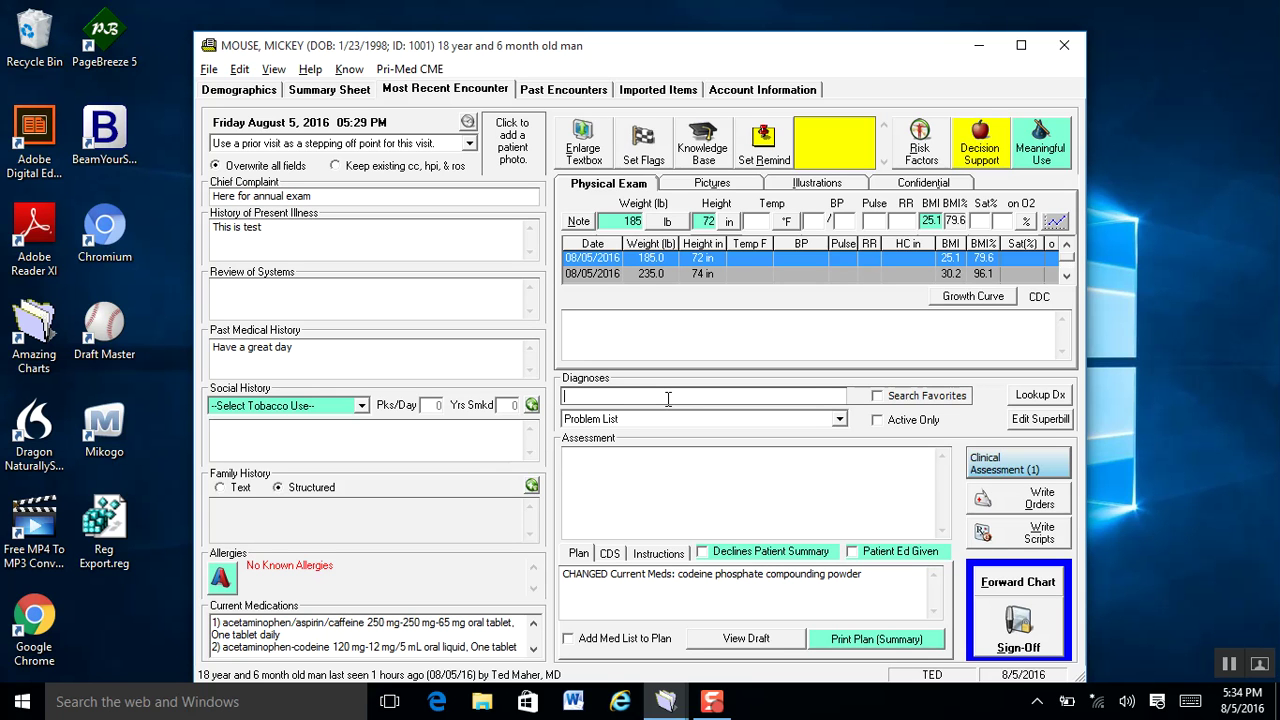
type("Headach")
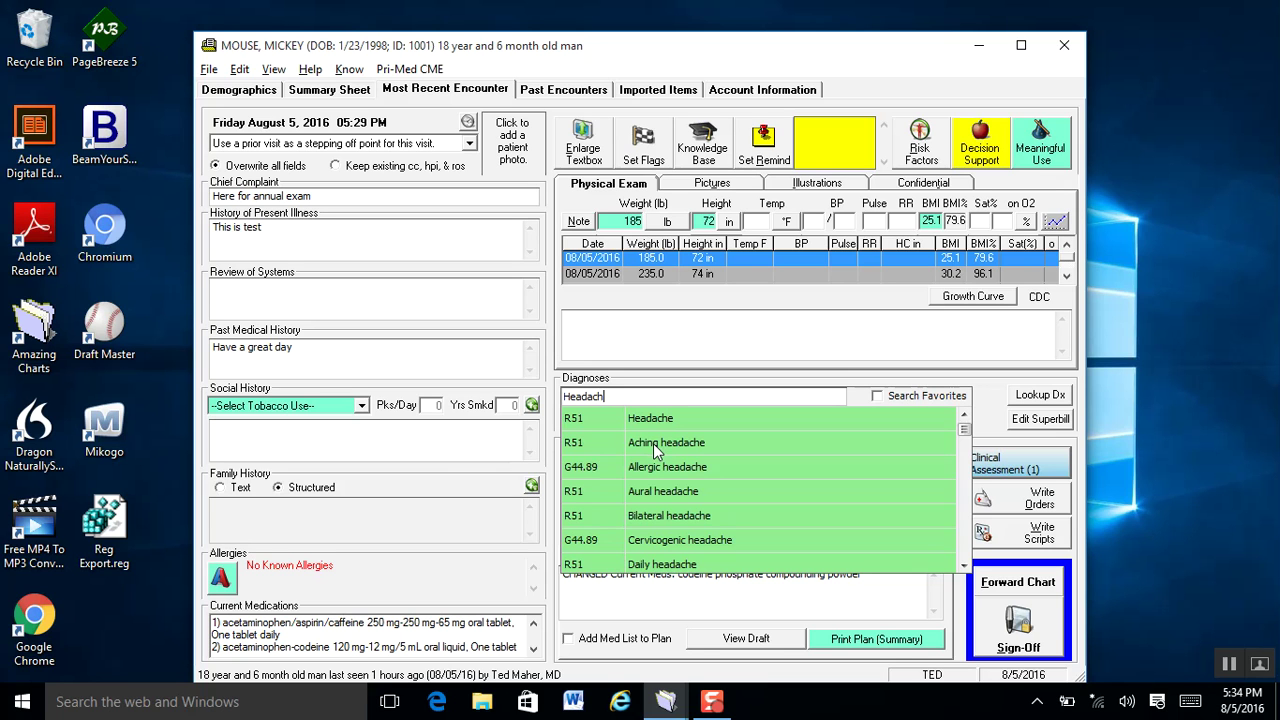
left_click(1035, 399)
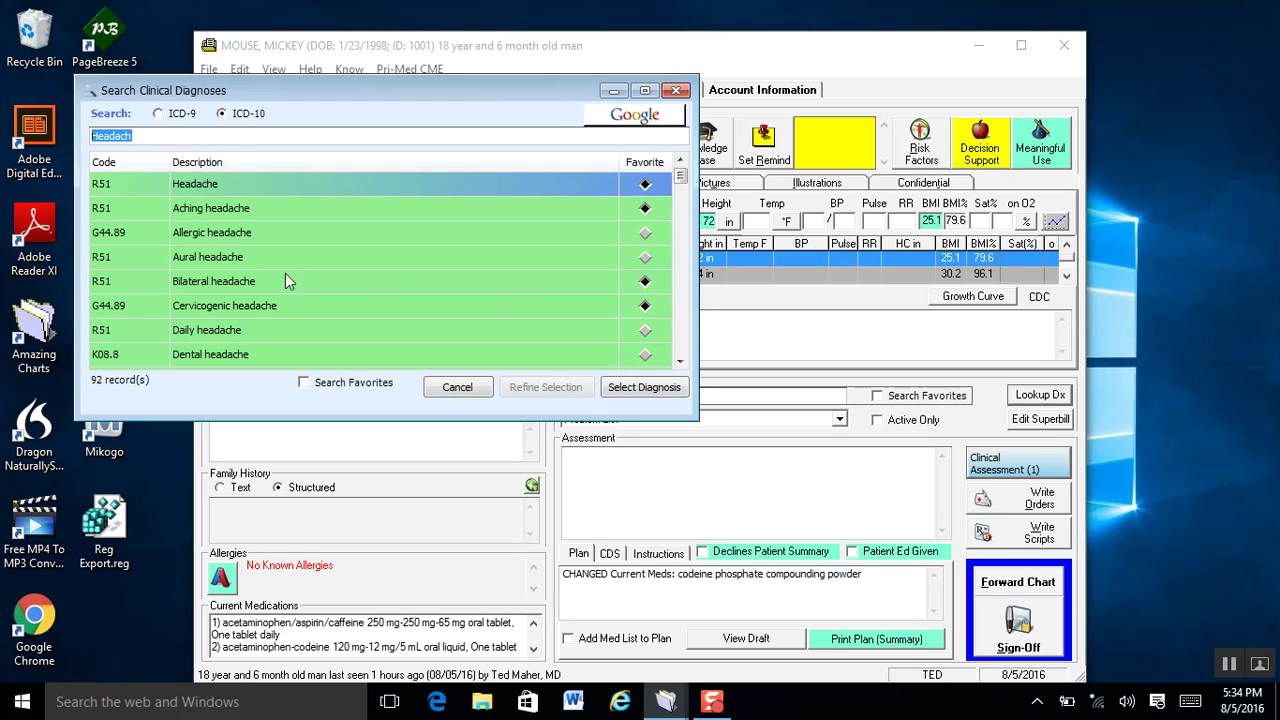
left_click(228, 308)
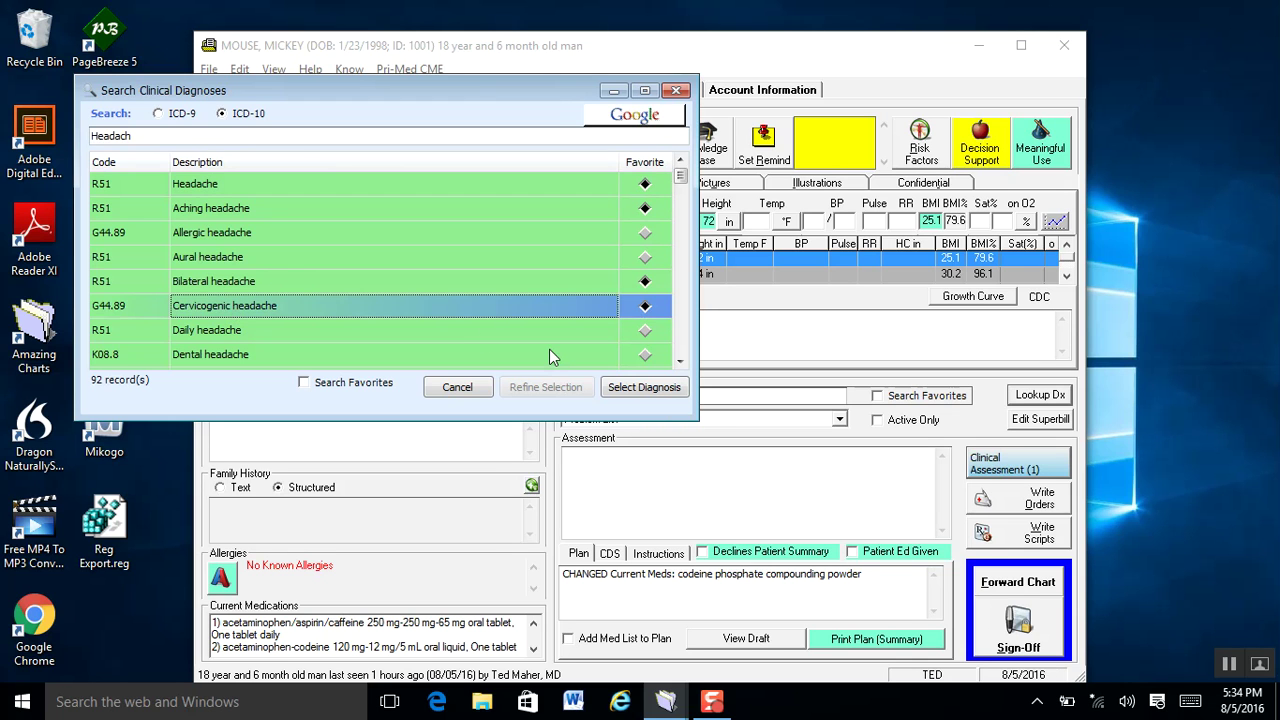
left_click(645, 390)
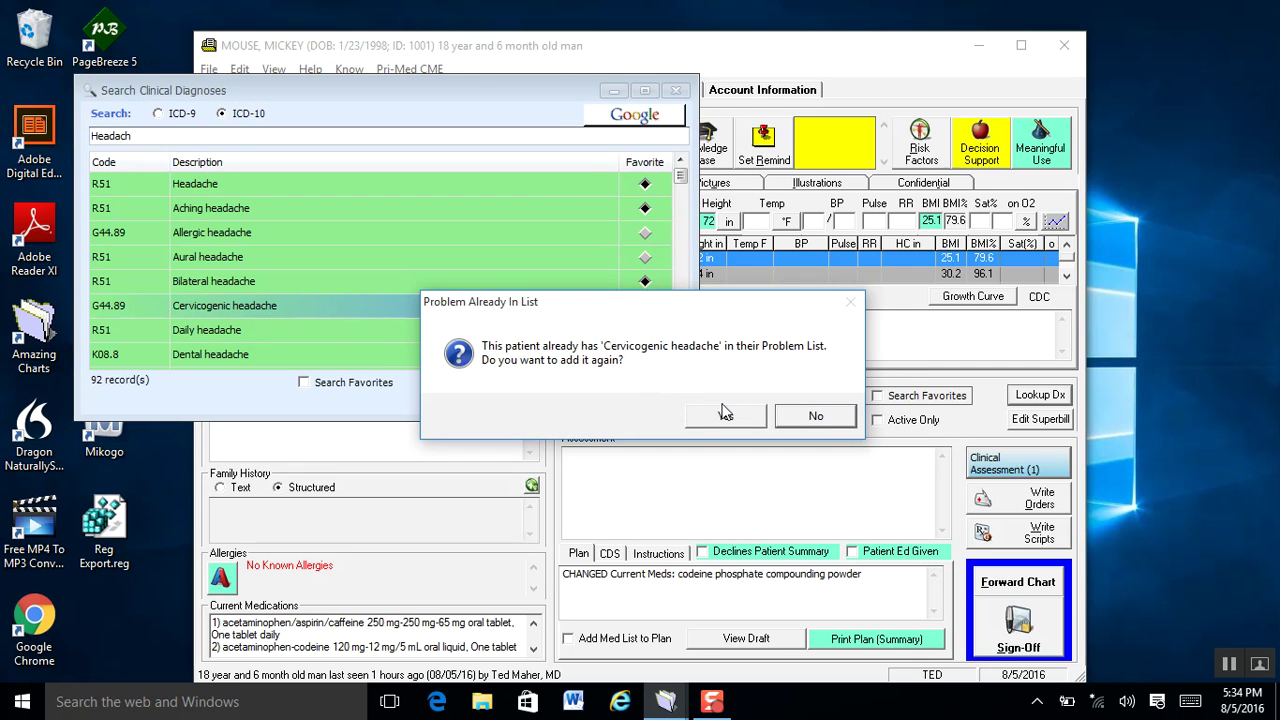
left_click(726, 417)
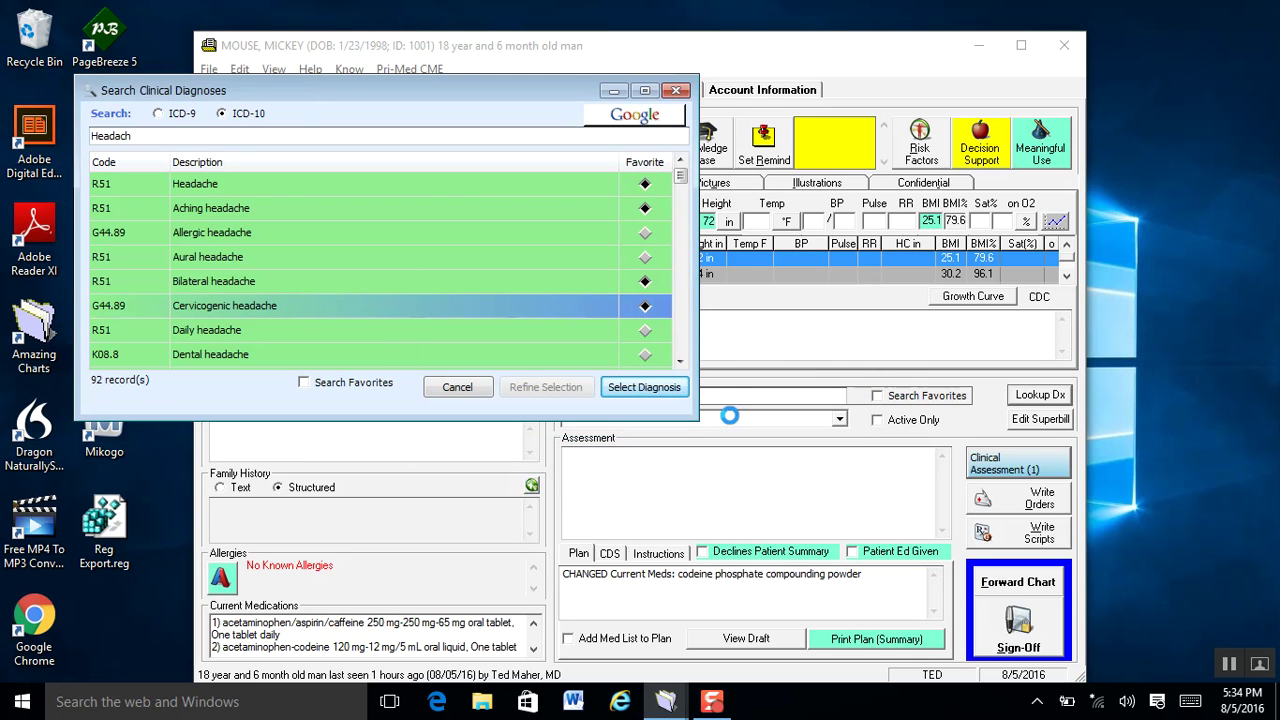
left_click(455, 387)
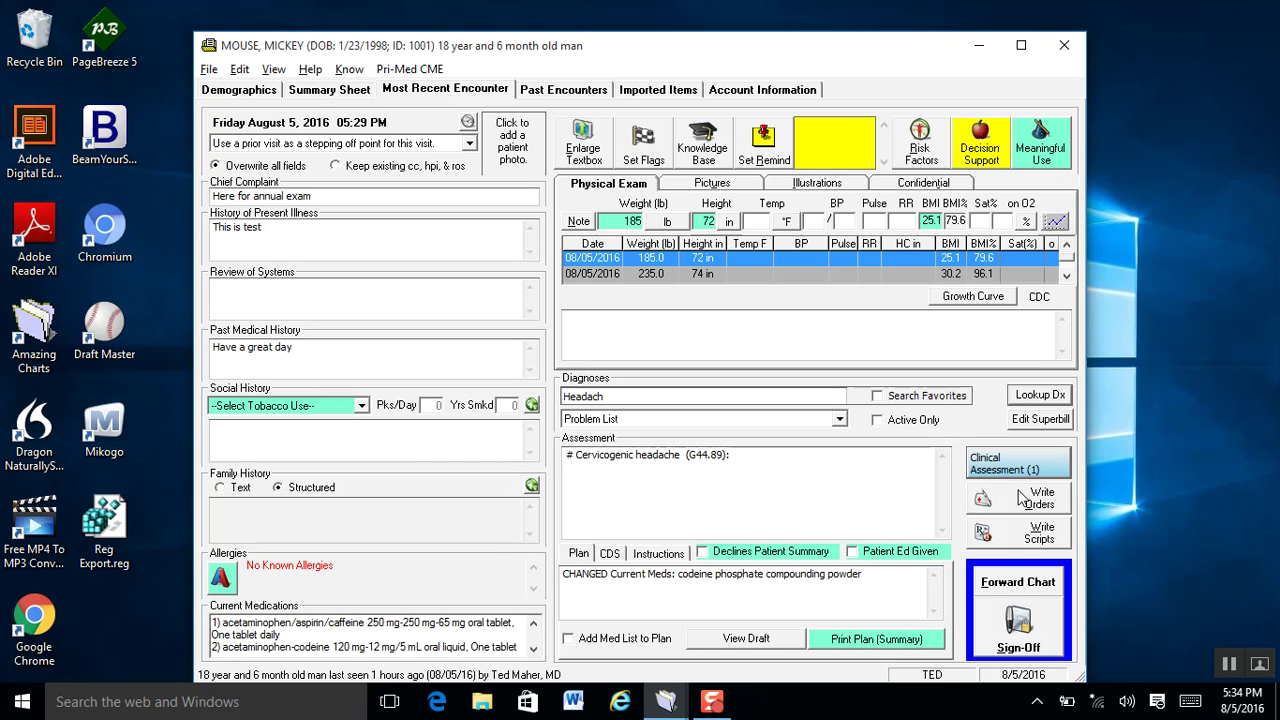
- Save an unsent ECG (Electrocardiogram) nursing order through Write Orders
left_click(1016, 495)
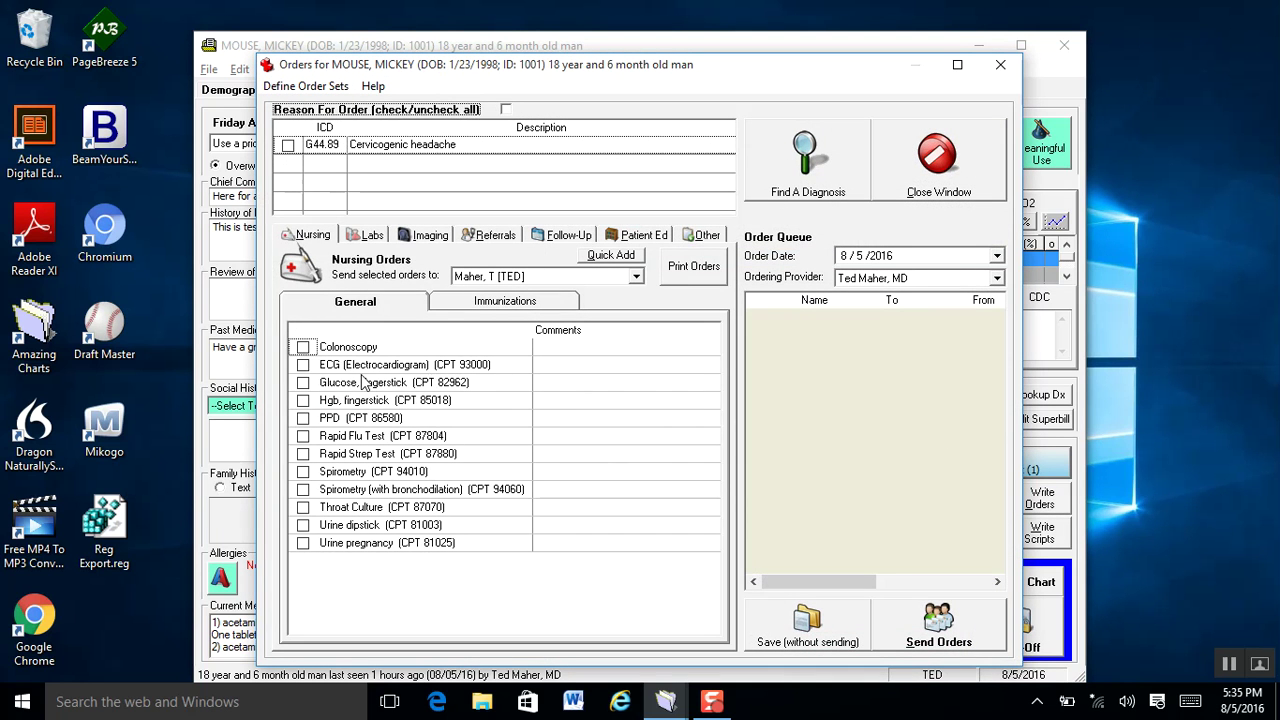
left_click(300, 363)
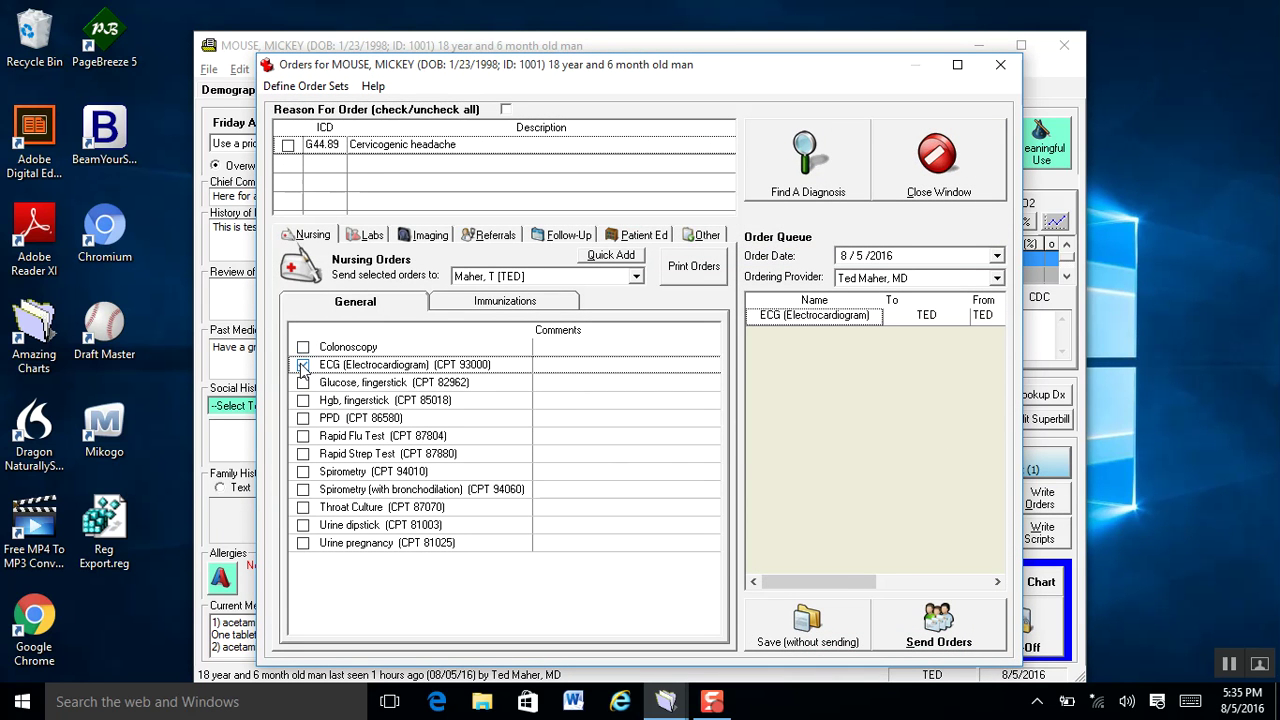
left_click(838, 612)
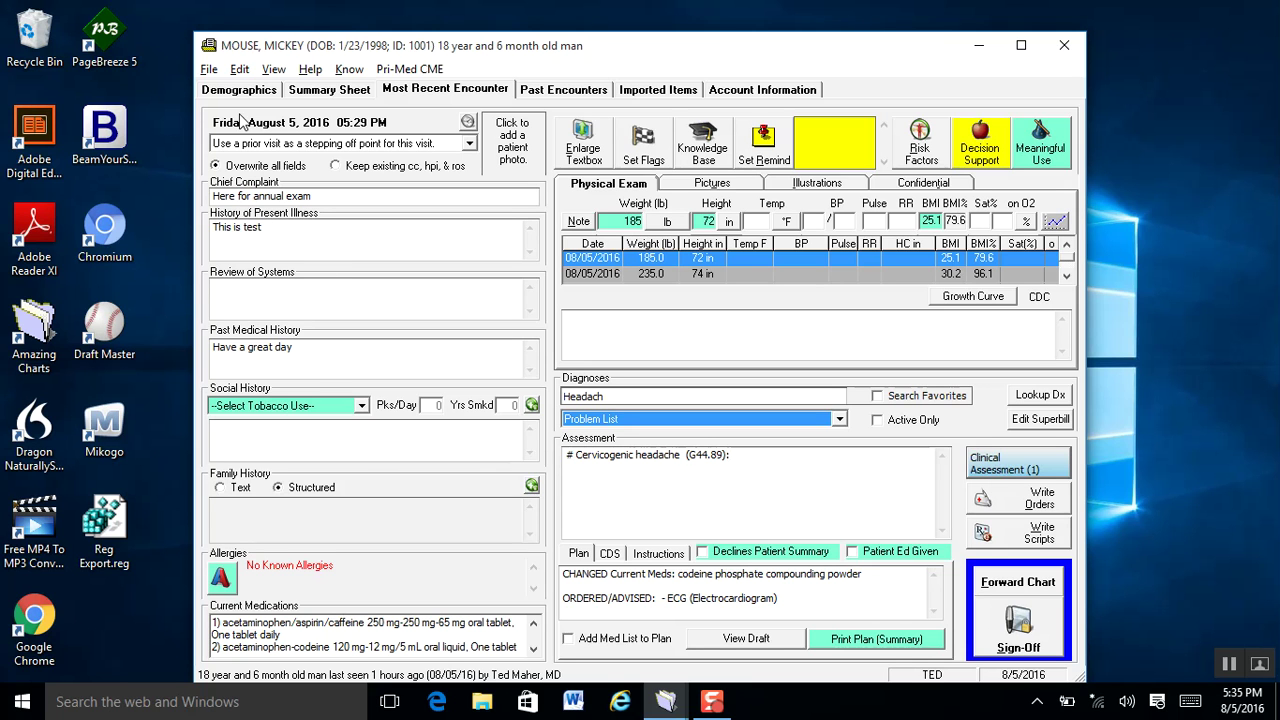
- Bring up the Sign-Off billing window showing the ECG (93000) charge
left_click(208, 70)
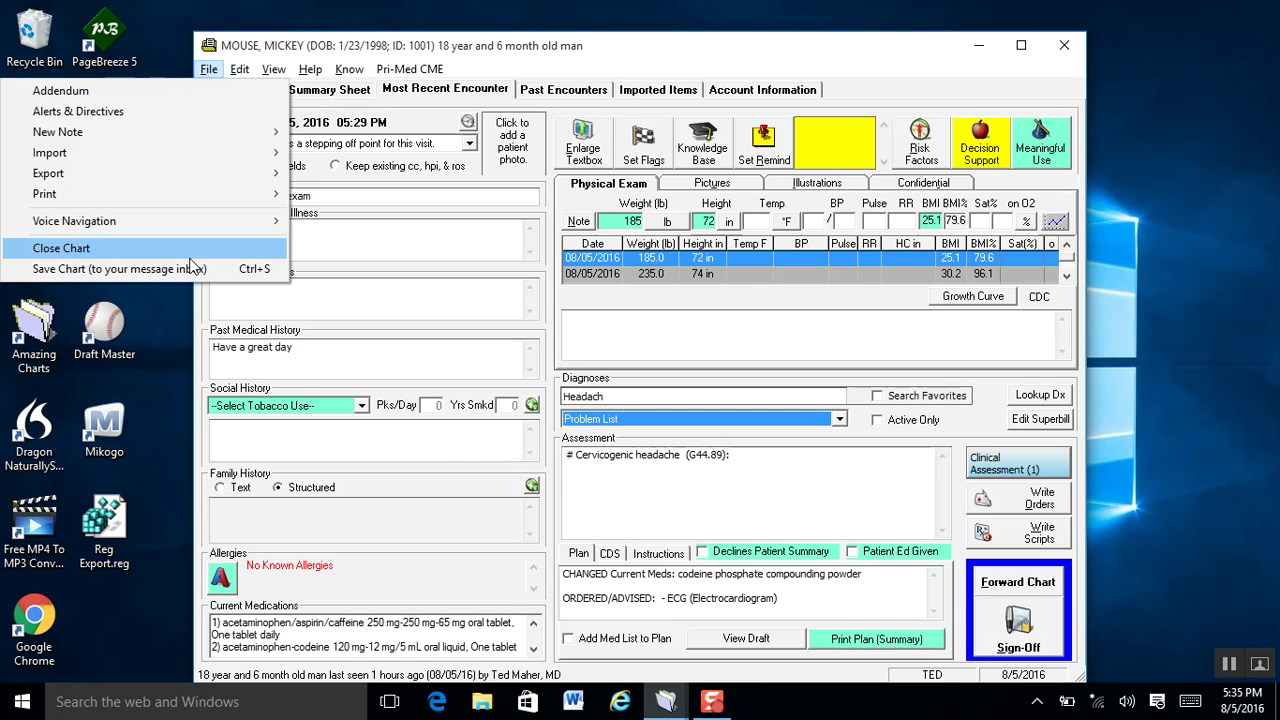
left_click(395, 250)
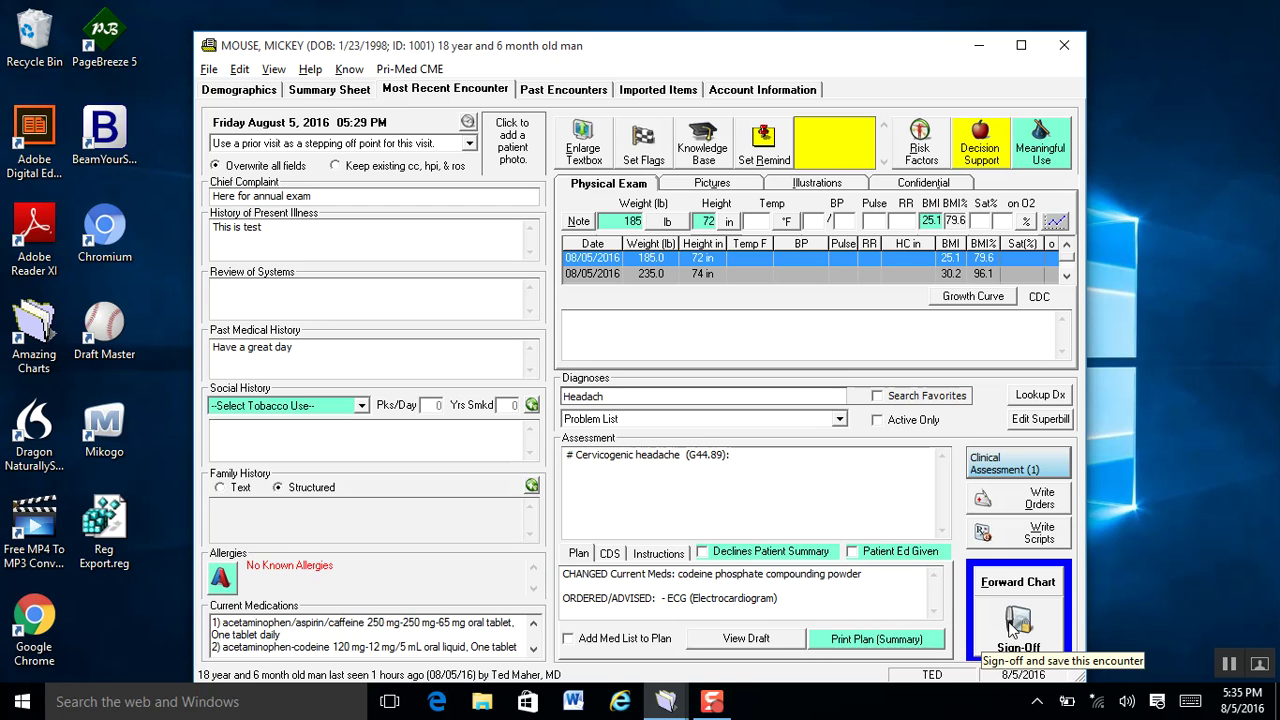
left_click(1010, 622)
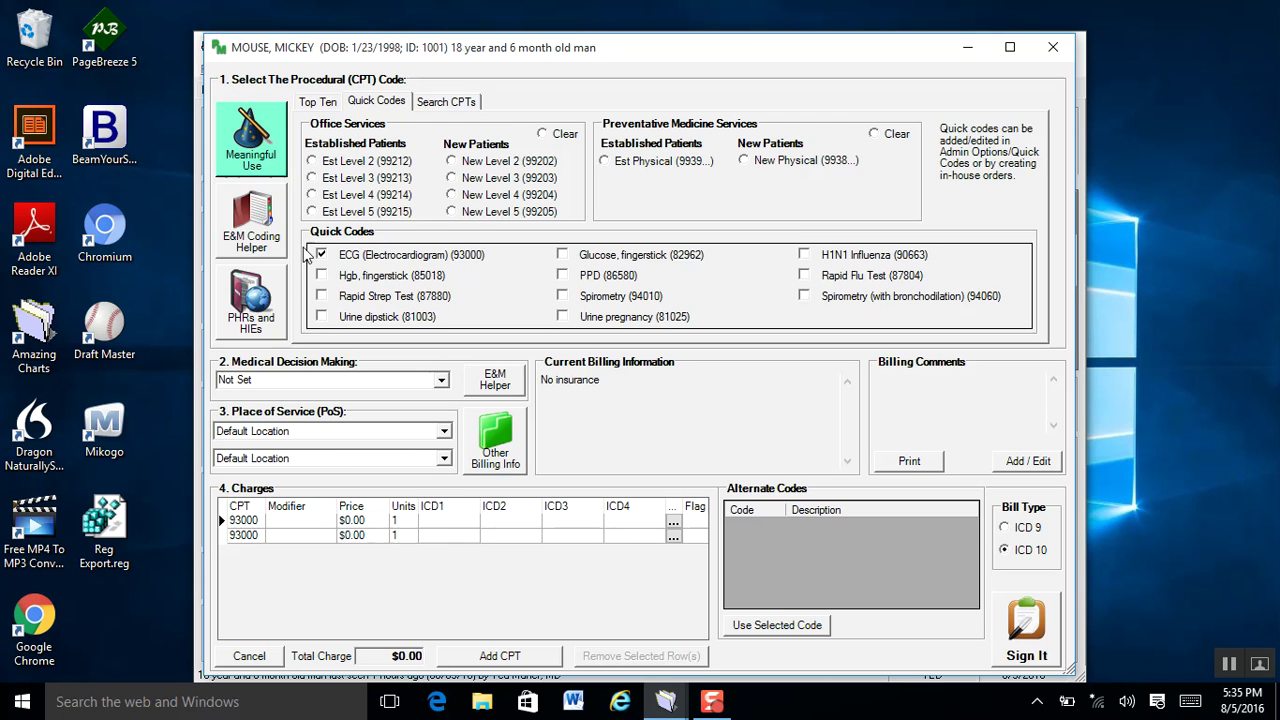
- Bill 99212 and 99395, then sign without adding diagnoses and confirm saving
left_click(312, 161)
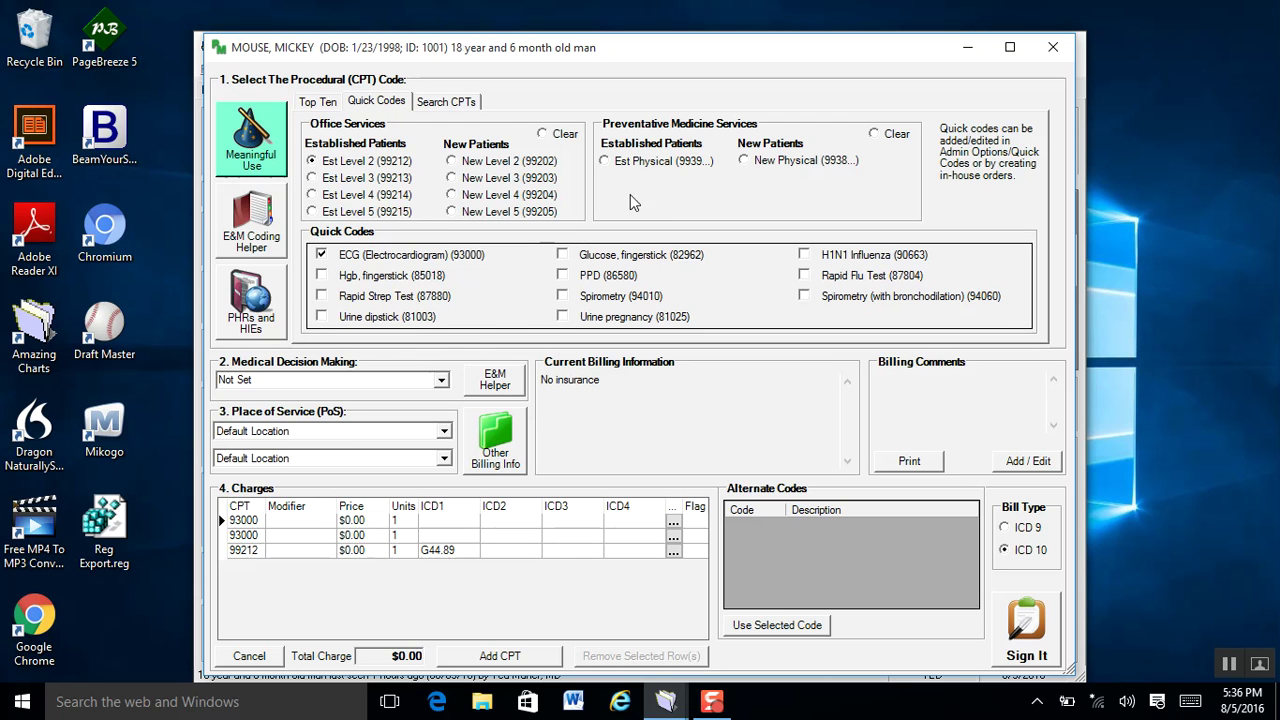
left_click(604, 162)
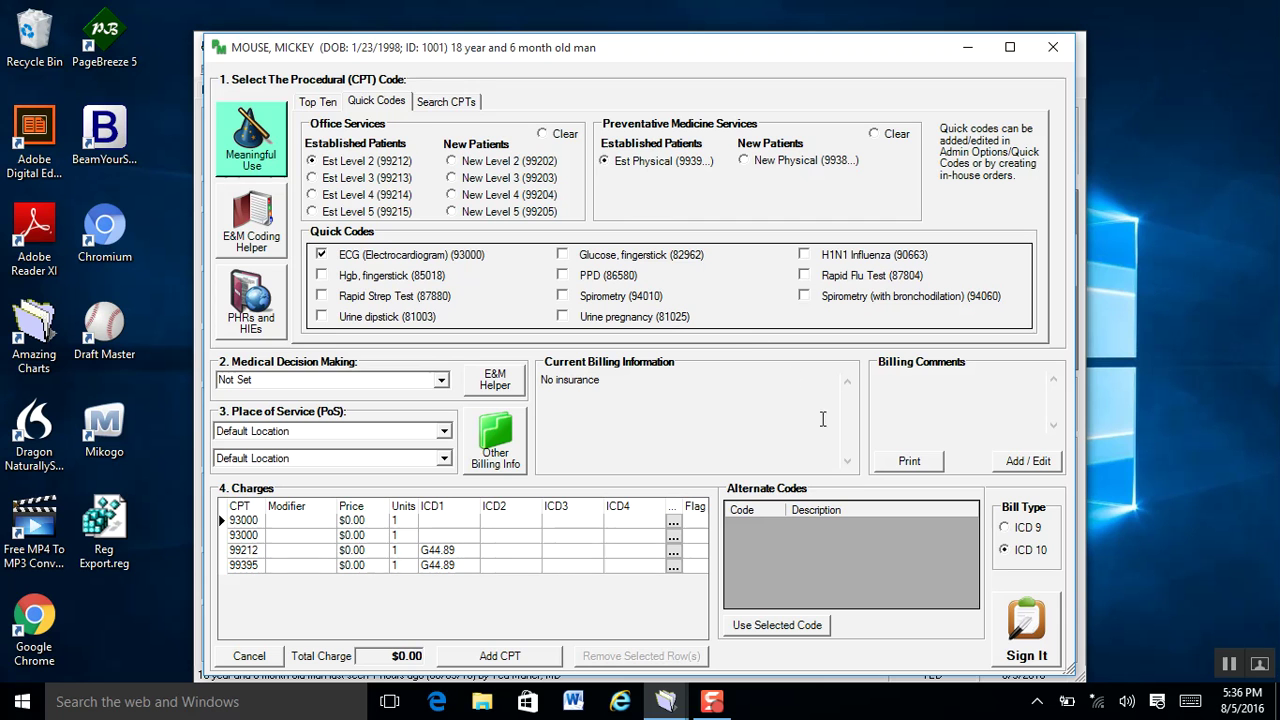
left_click(1020, 622)
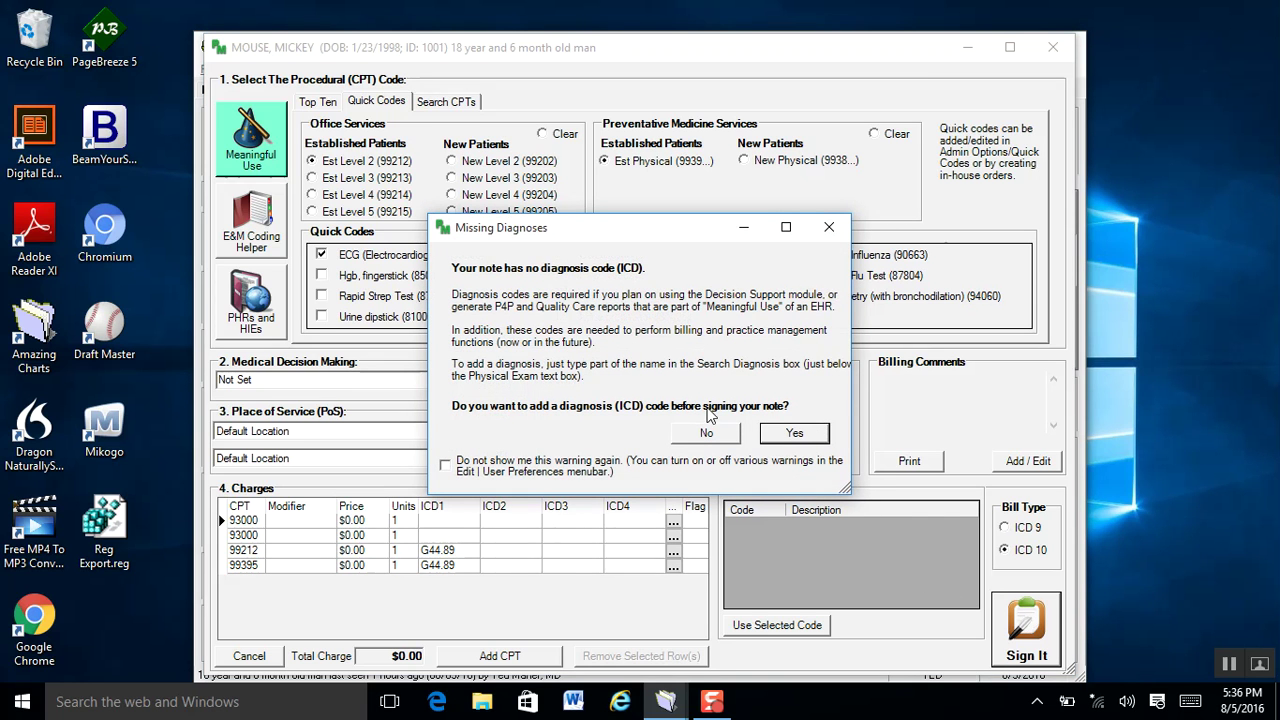
left_click(806, 437)
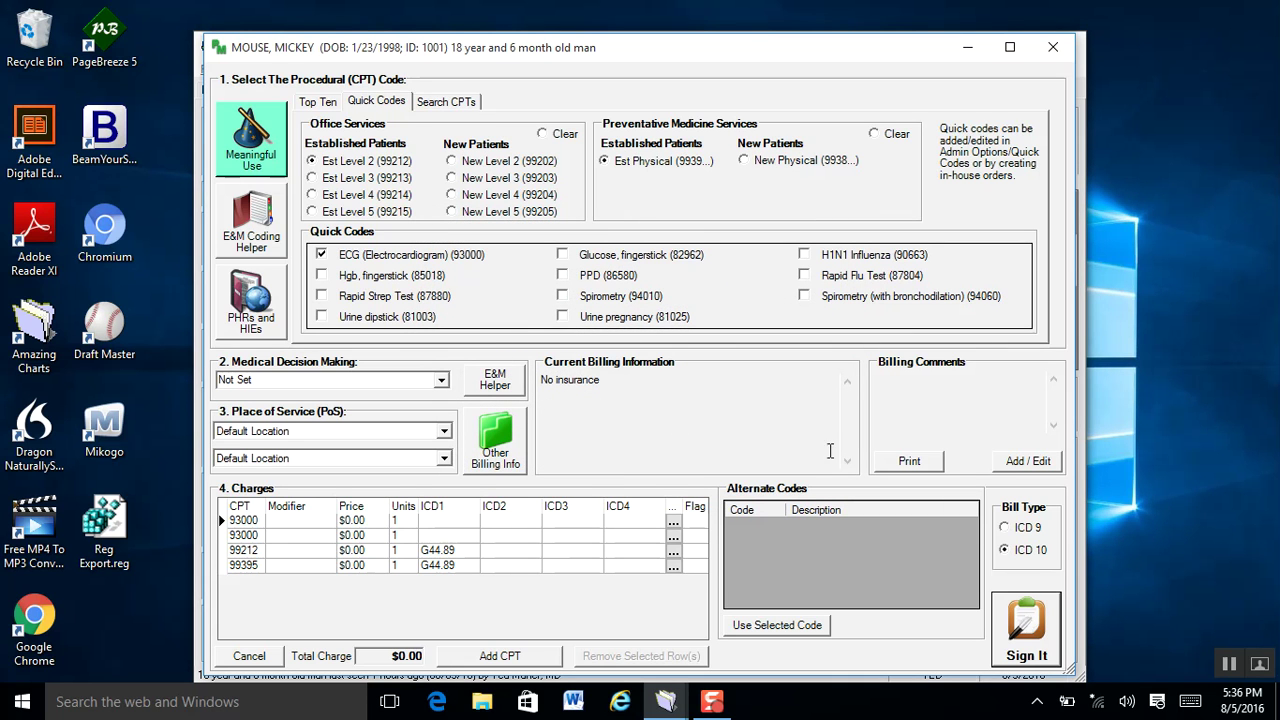
left_click(1022, 625)
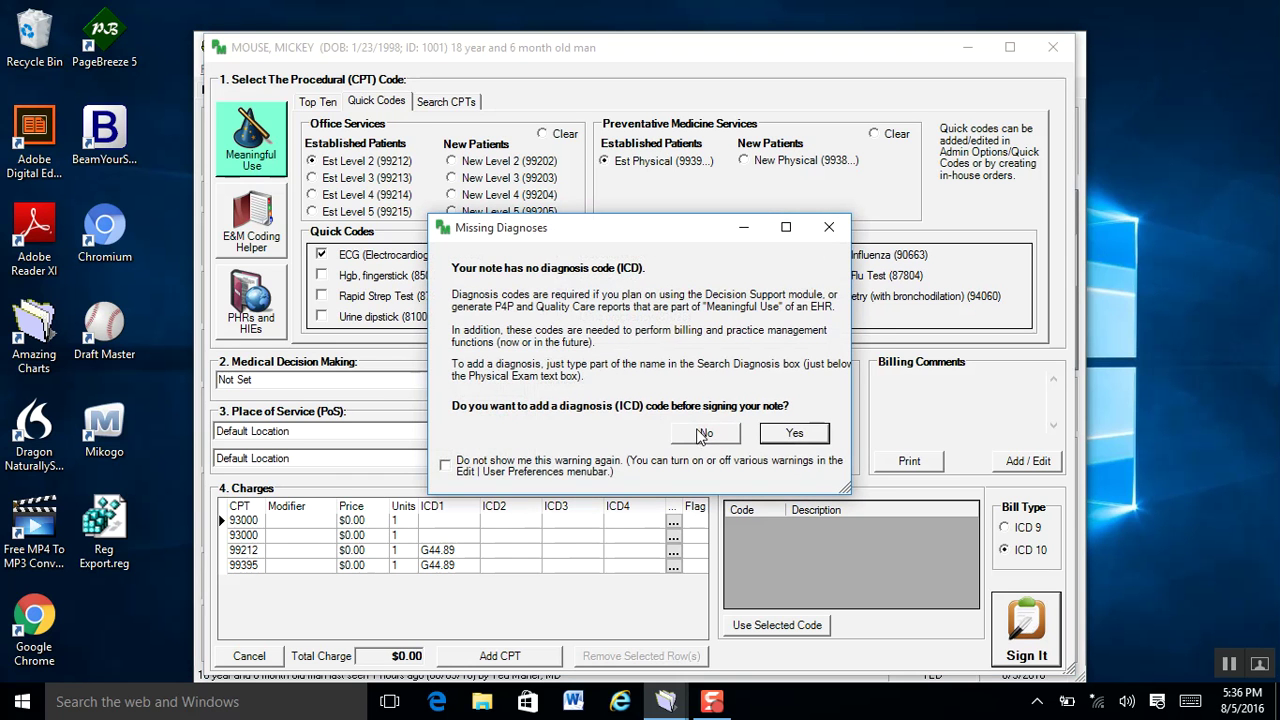
left_click(704, 434)
left_click(633, 428)
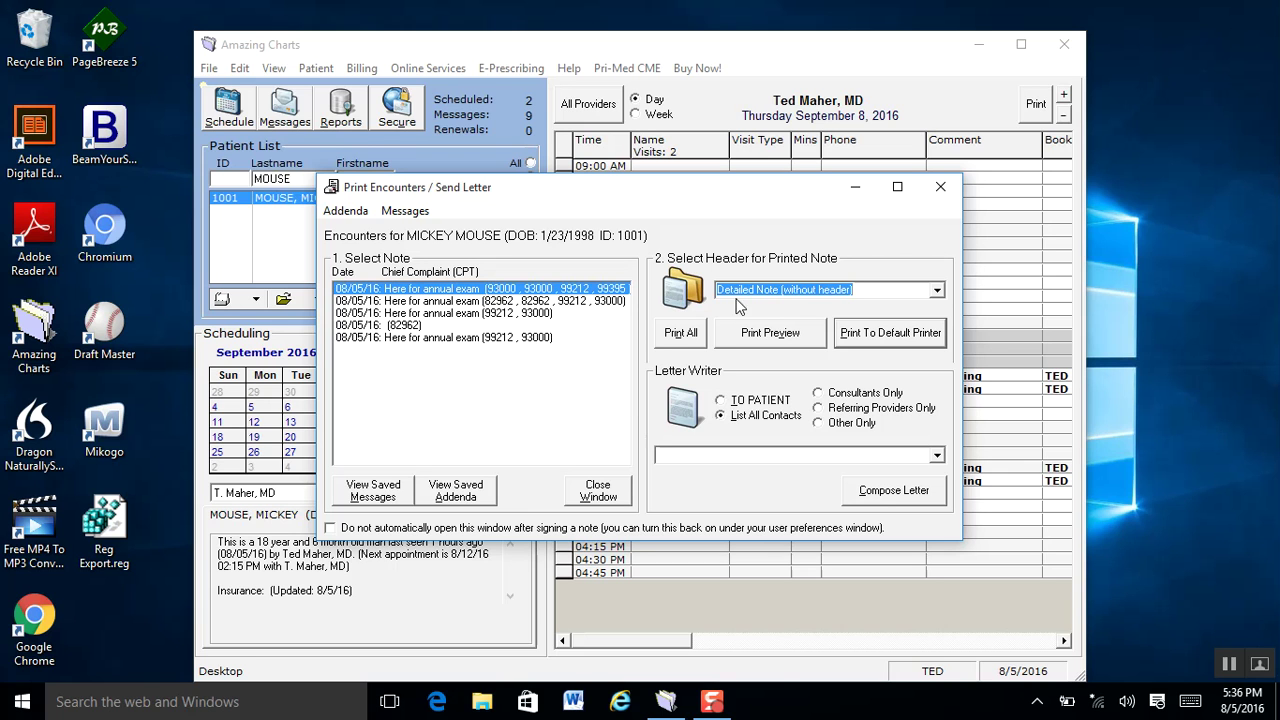
- Choose SOAP Note (without header) as the printed note format and close the Print Encounters window
left_click(937, 292)
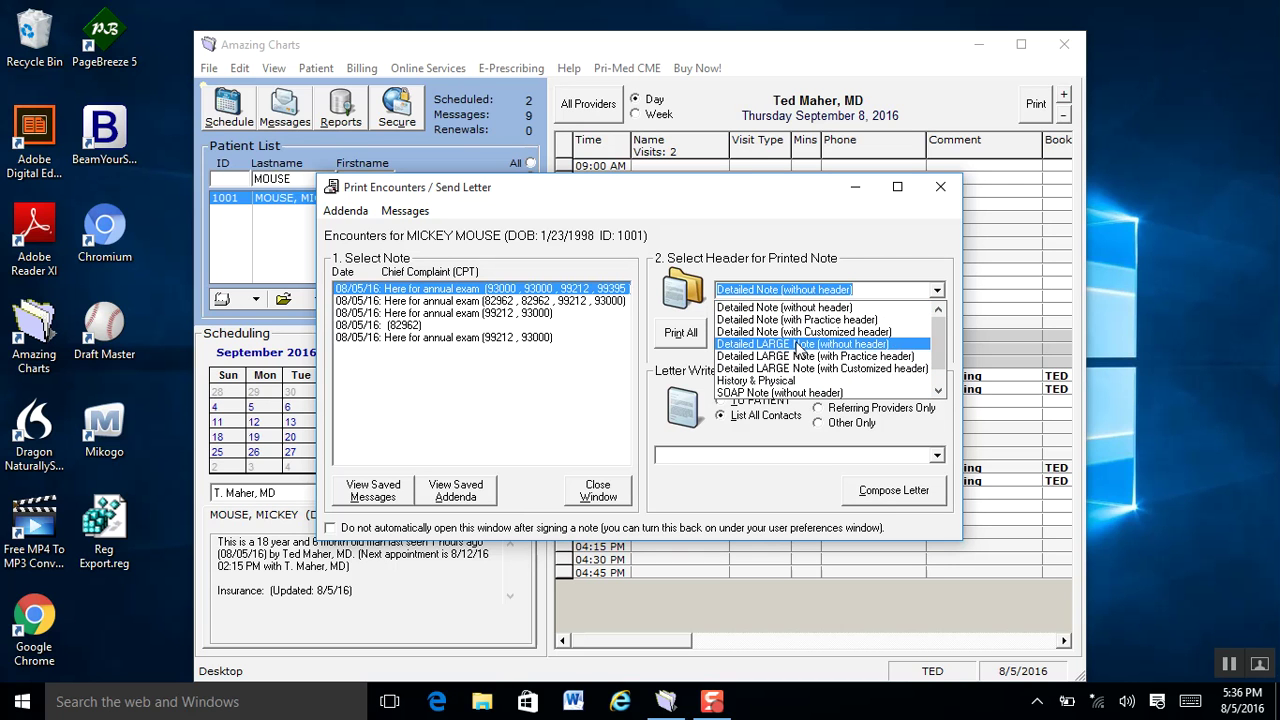
left_click(792, 393)
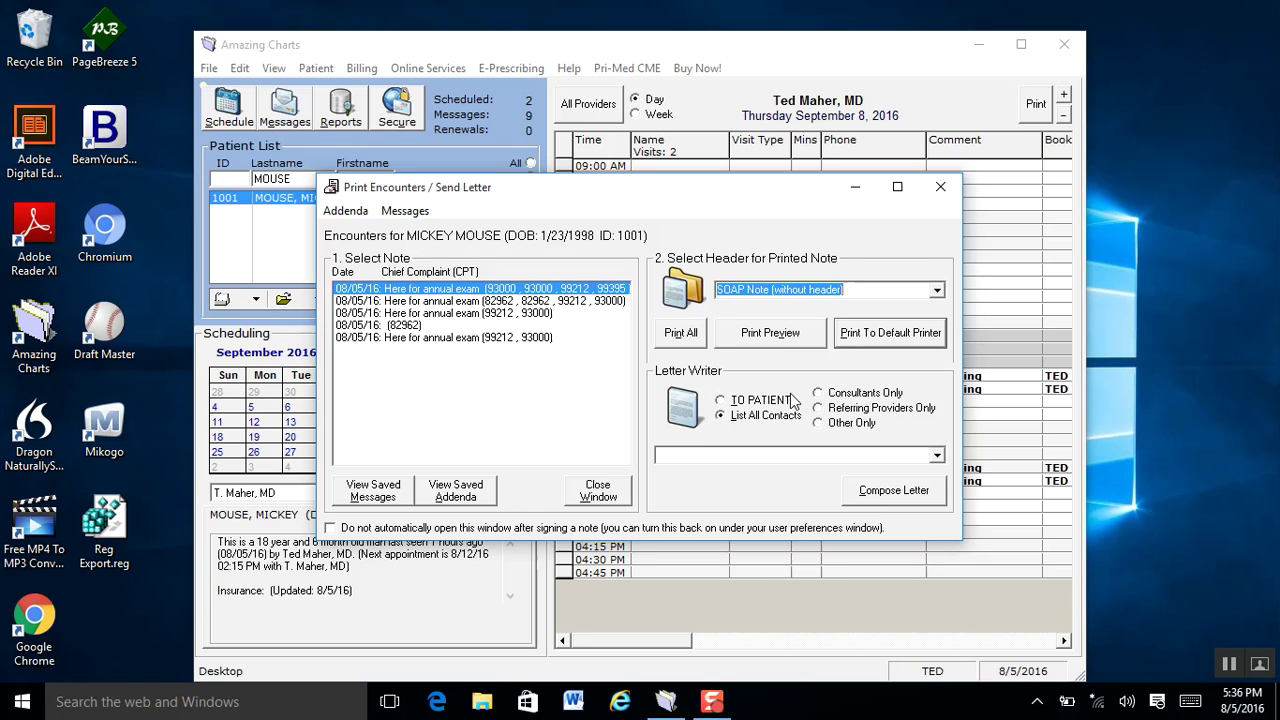
left_click(598, 491)
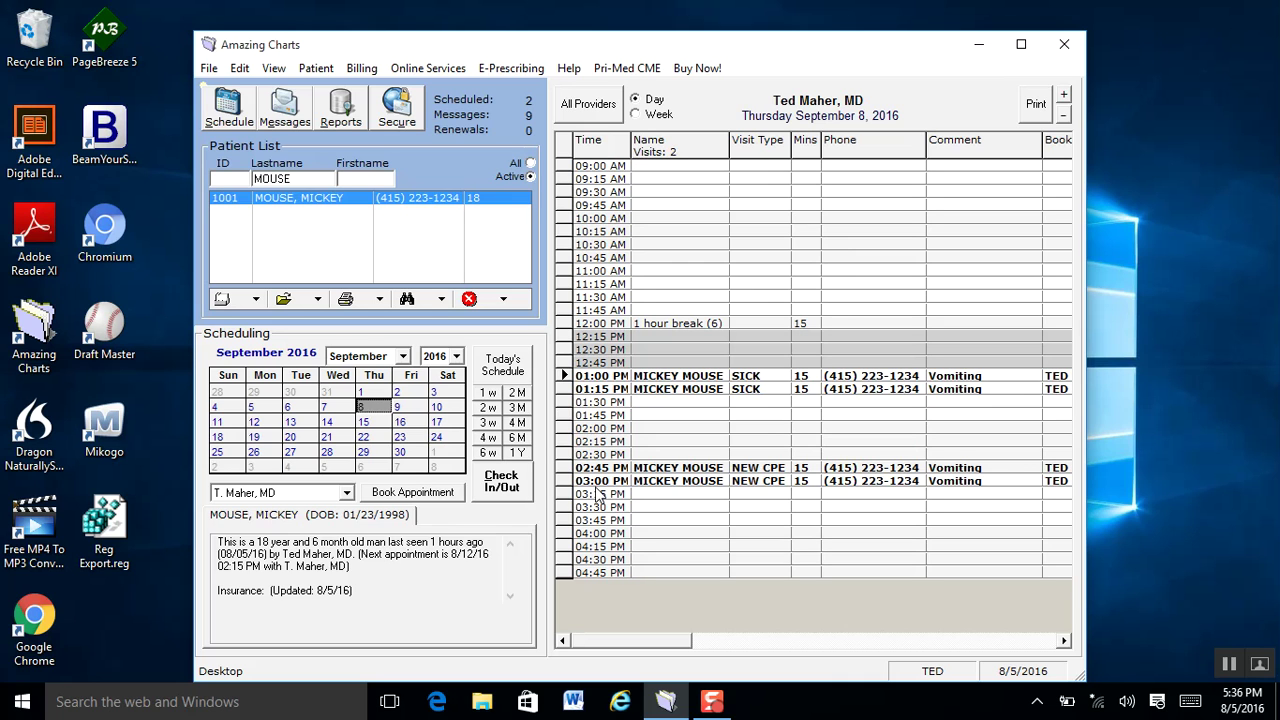
mouse_move(598, 491)
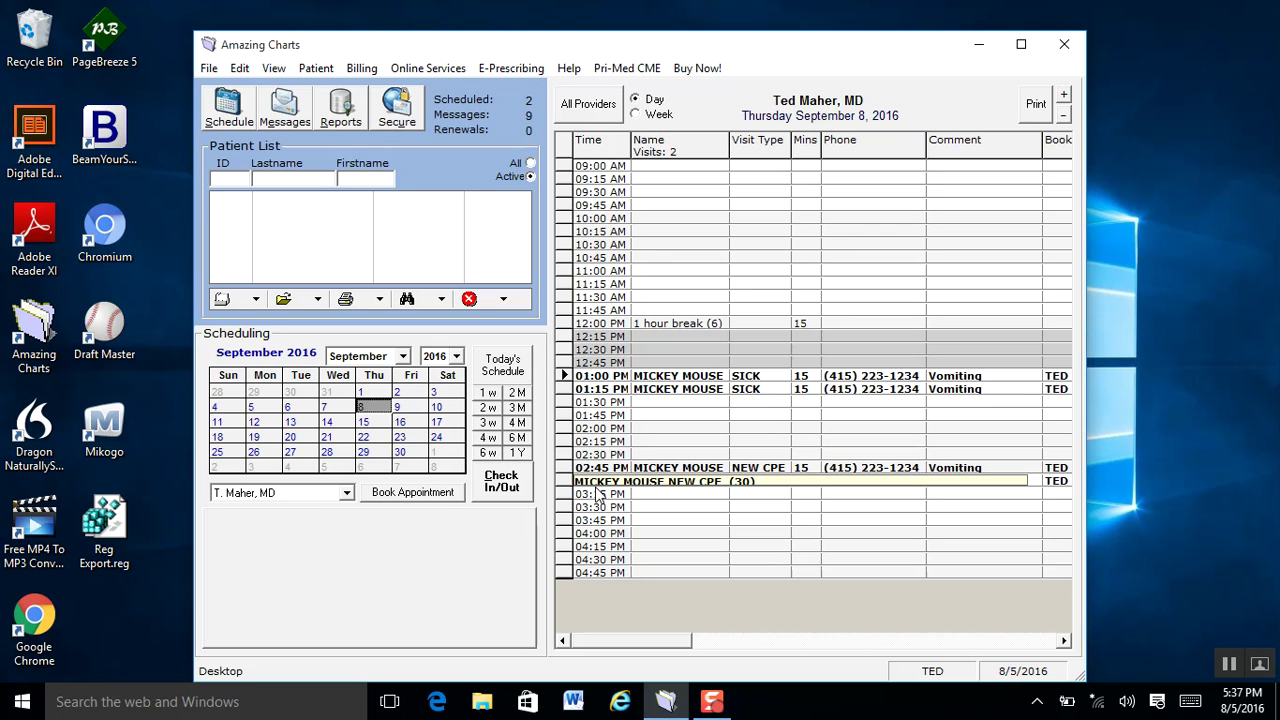
left_click_drag(597, 490, 598, 490)
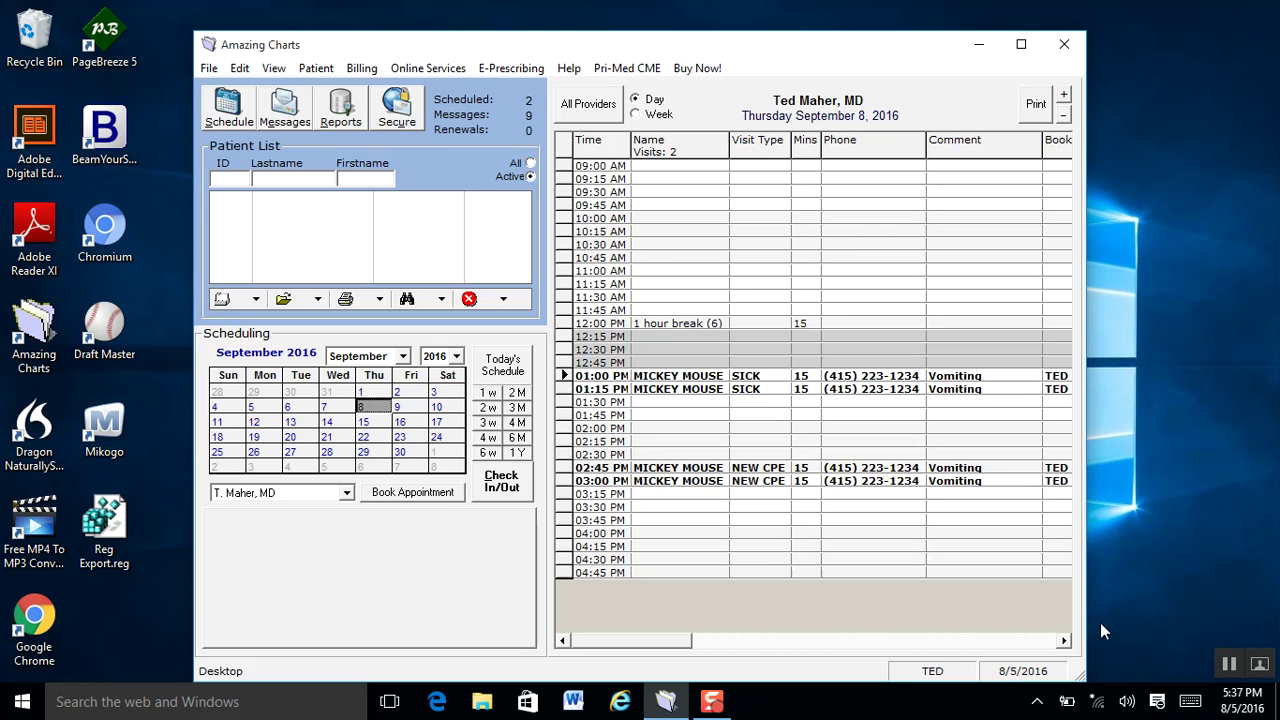